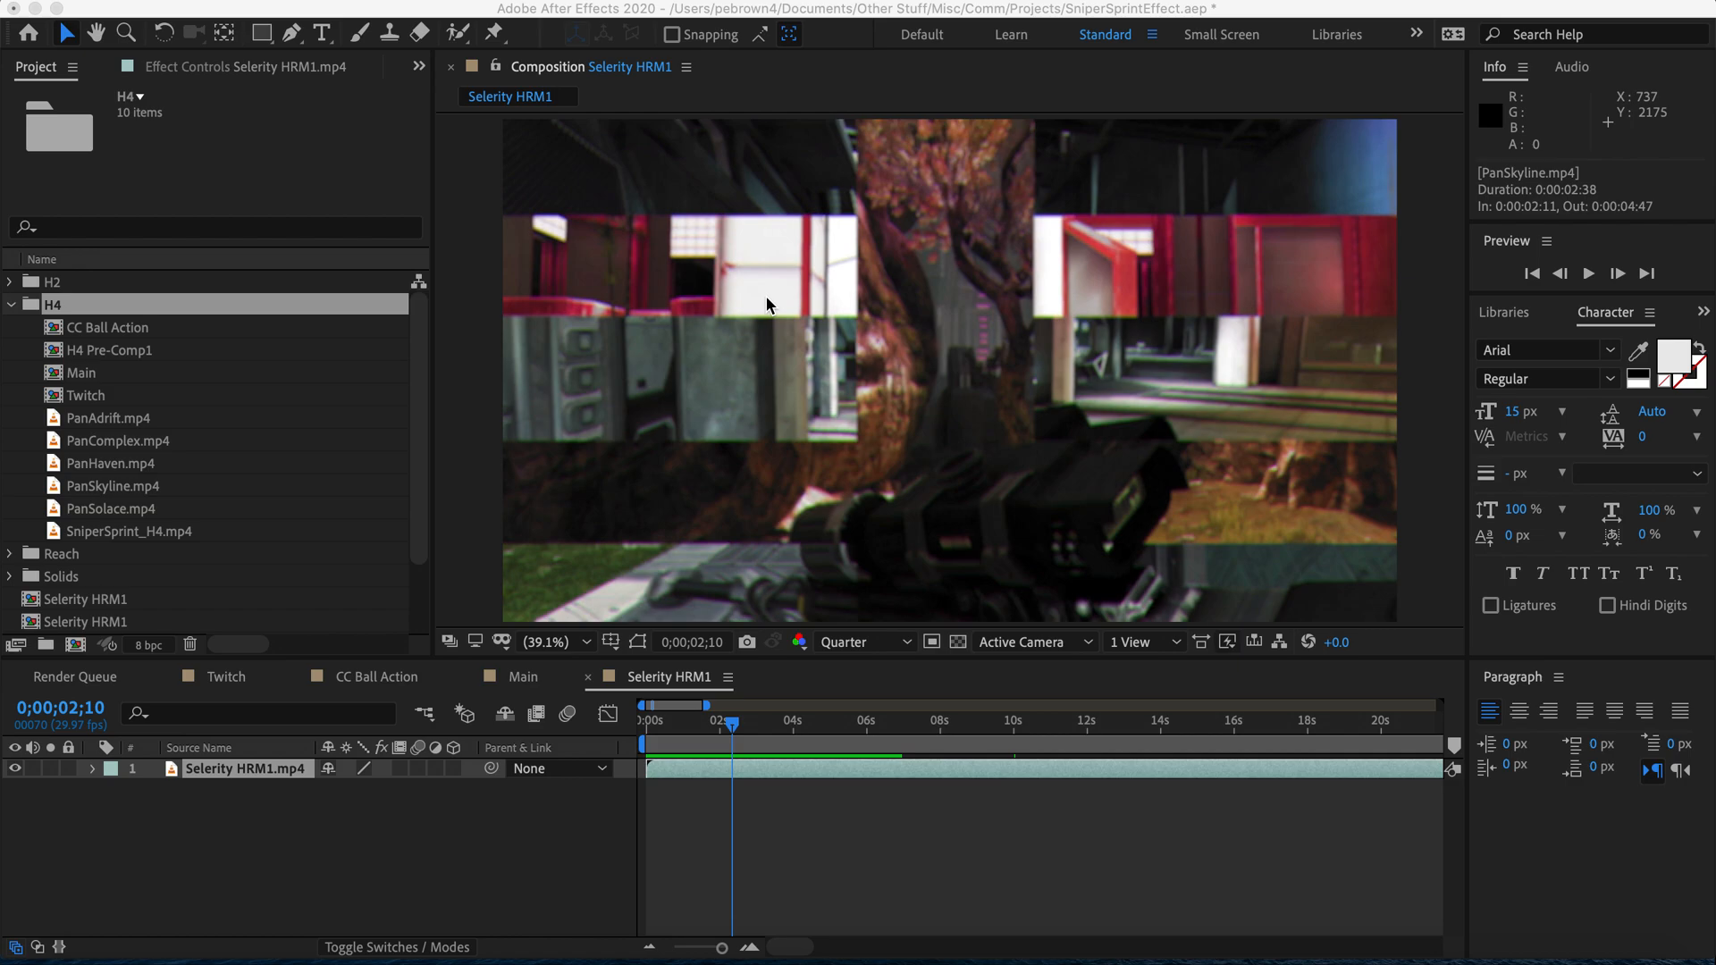
Step: Switch to the web browser and look at the Selerity HRM1 Director's Commentary page and the Selerity HRM1 video page
left_click(1506, 958)
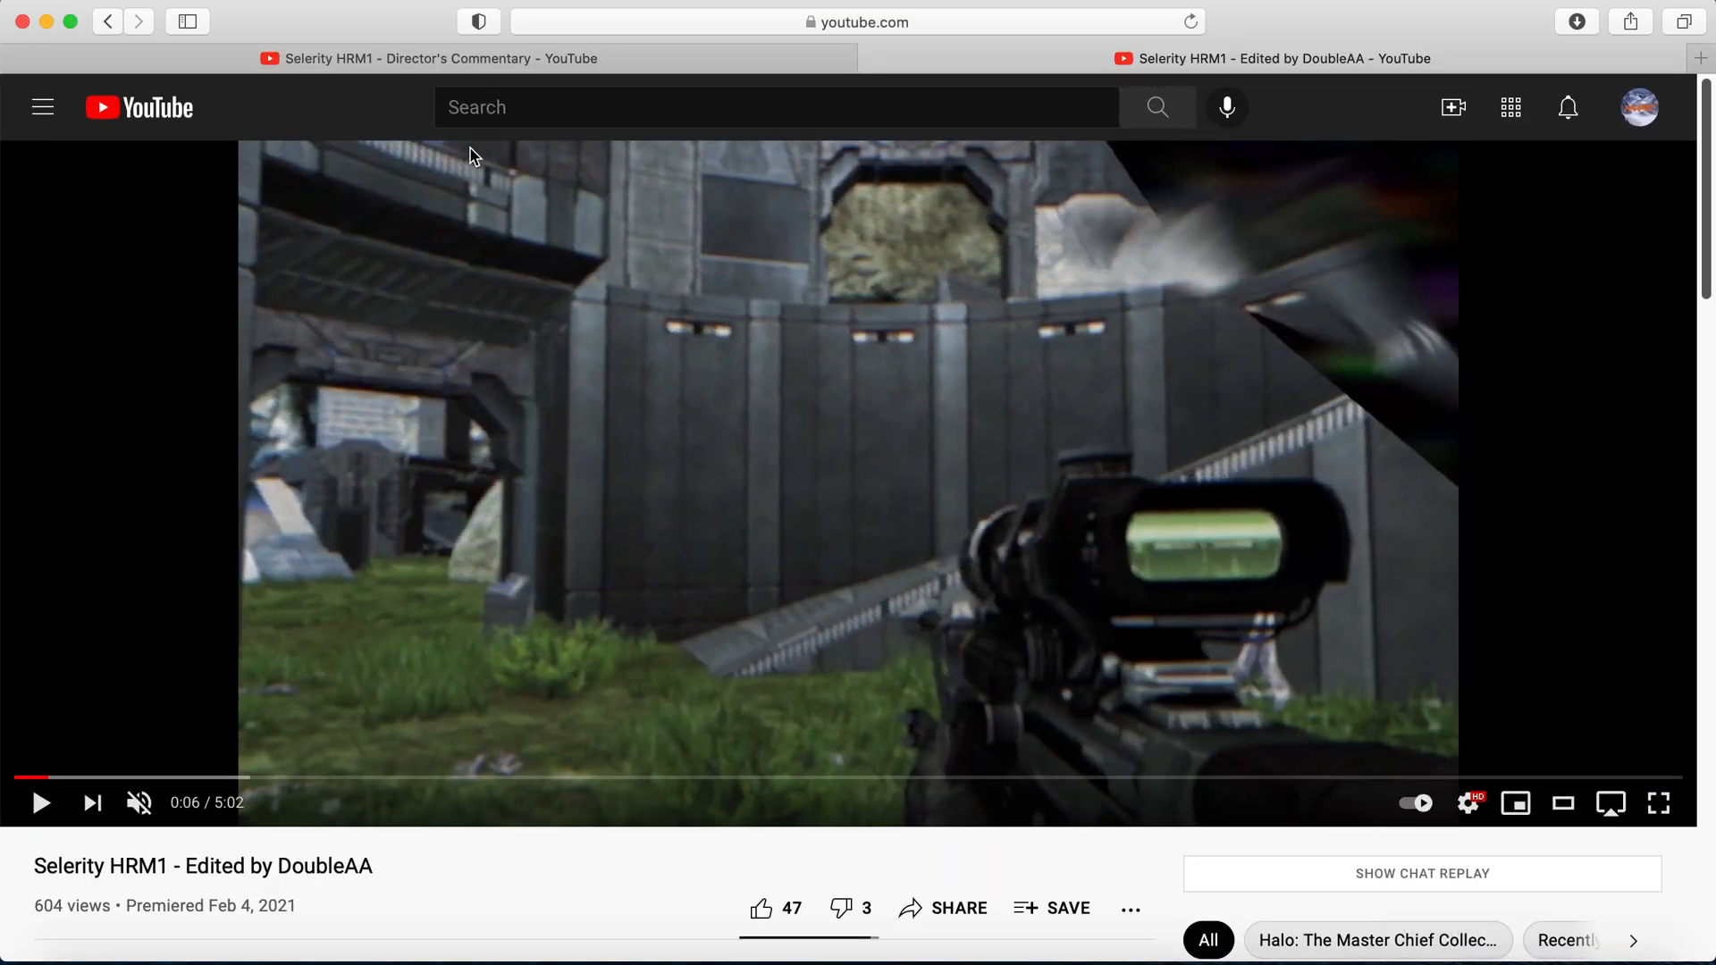
left_click(714, 53)
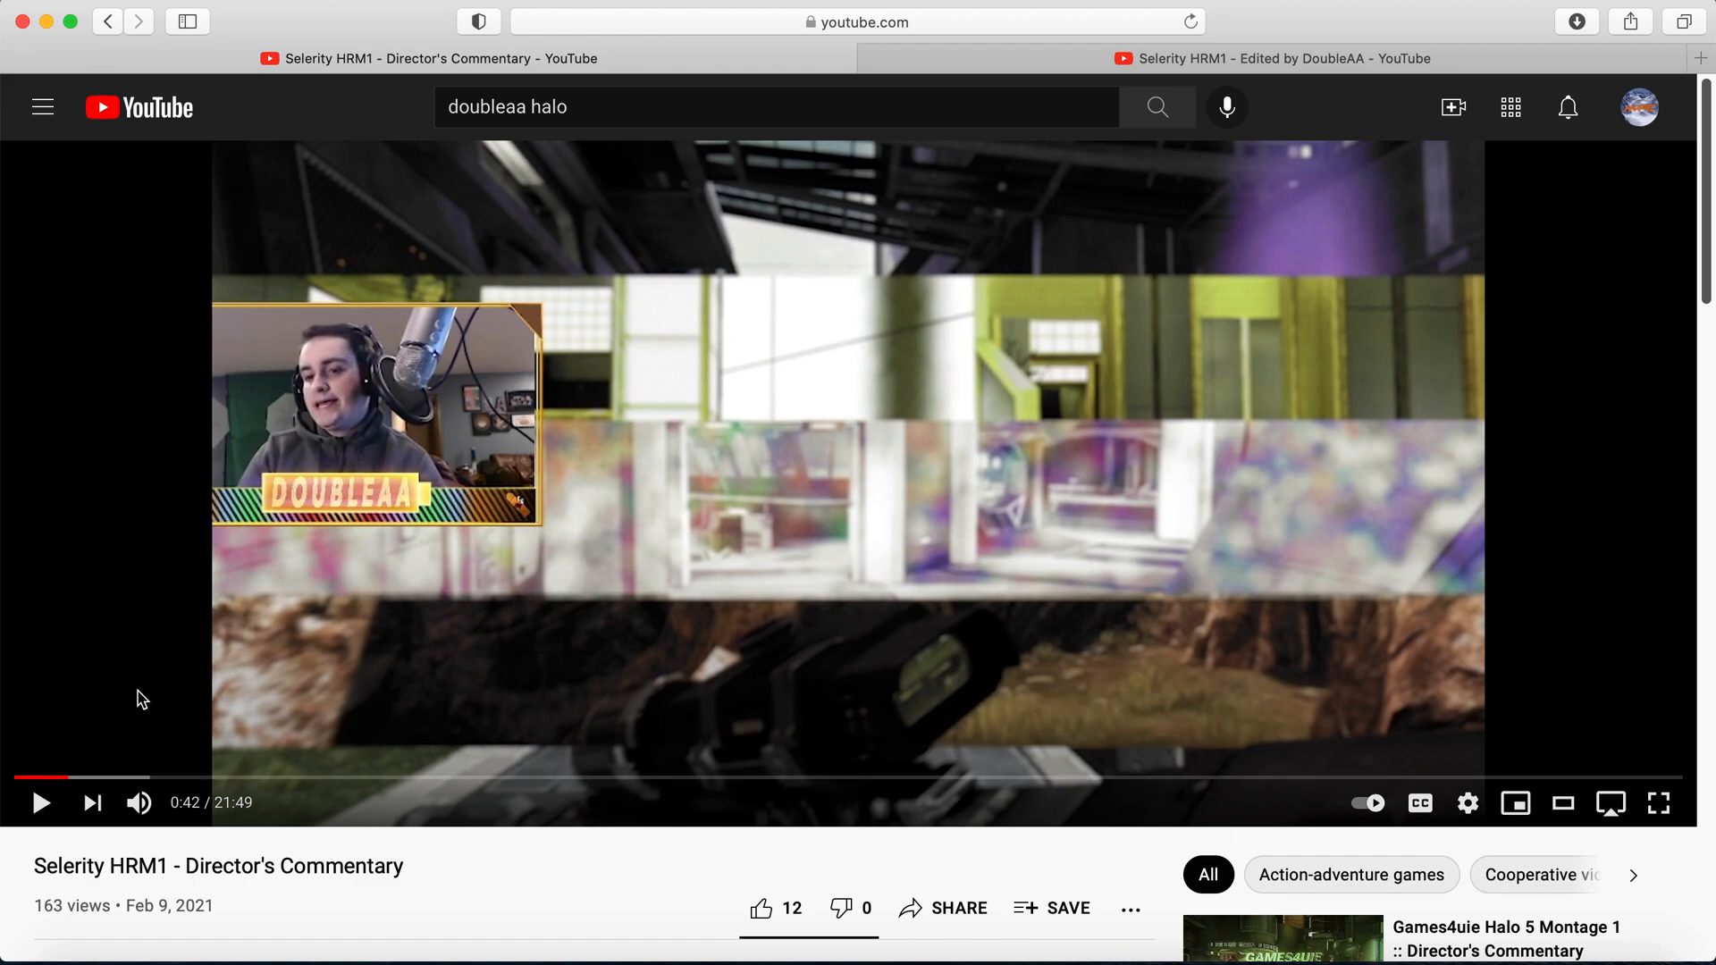
left_click(1047, 69)
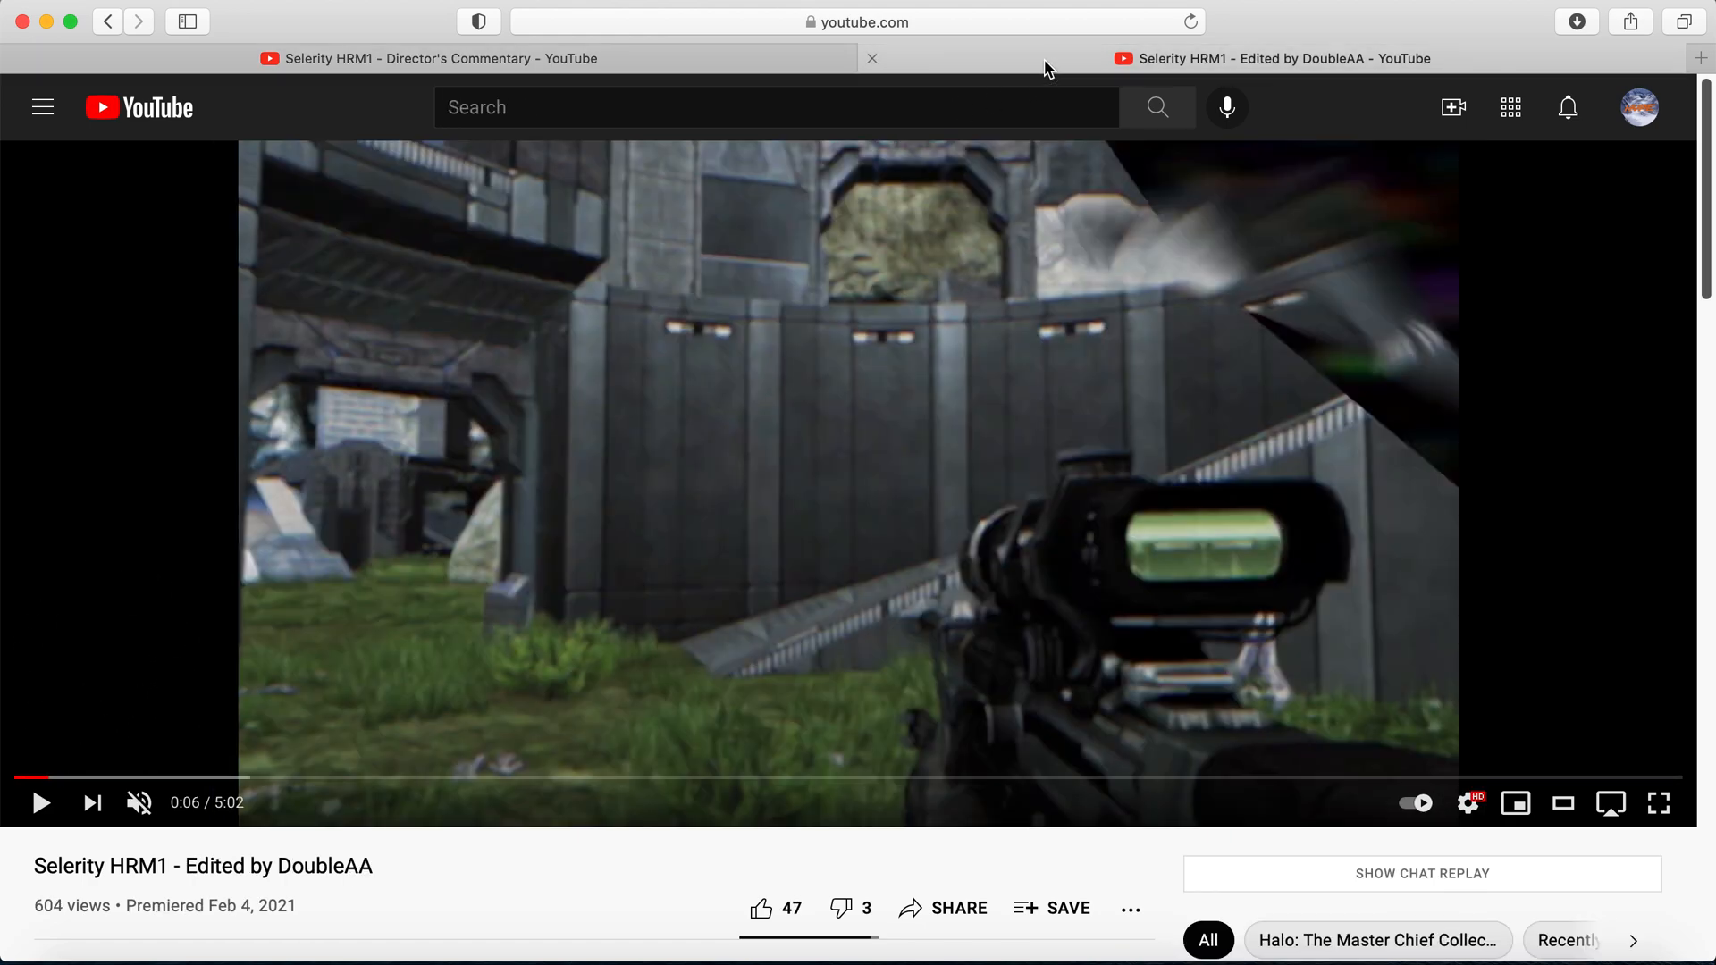
Step: Replay the opening of the Selerity HRM1 video from 0:00, pause it at 0:05 and return to After Effects
left_click(47, 777)
left_click_drag(47, 781, 11, 777)
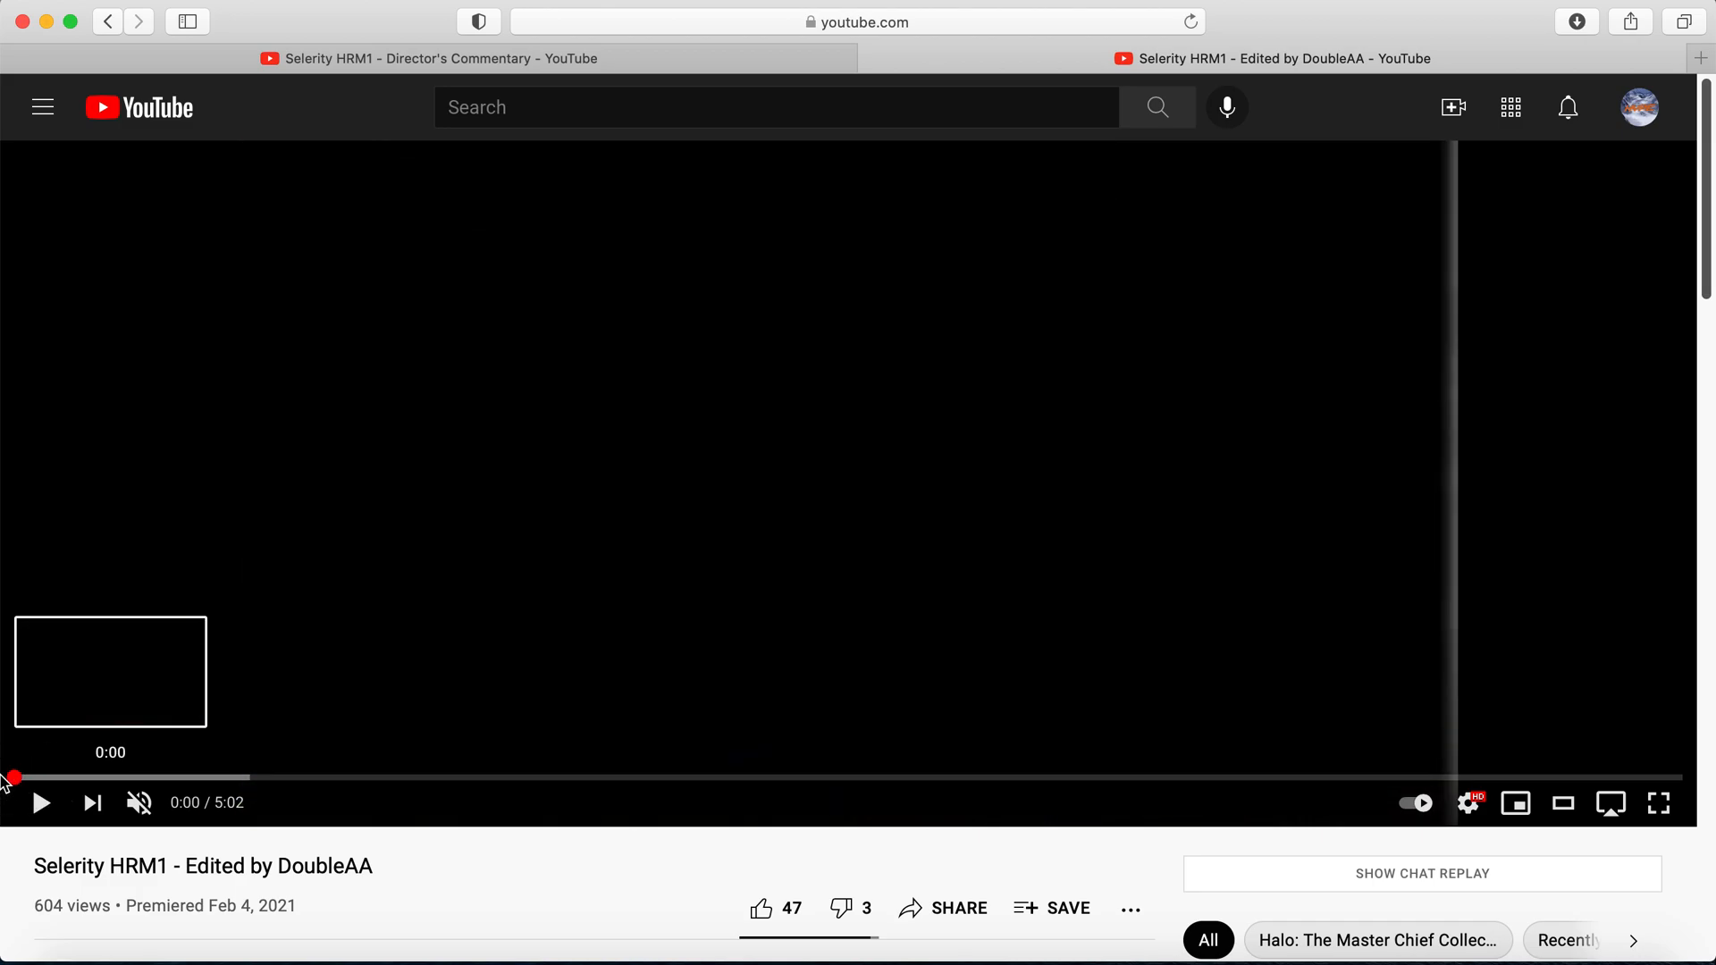
left_click(77, 506)
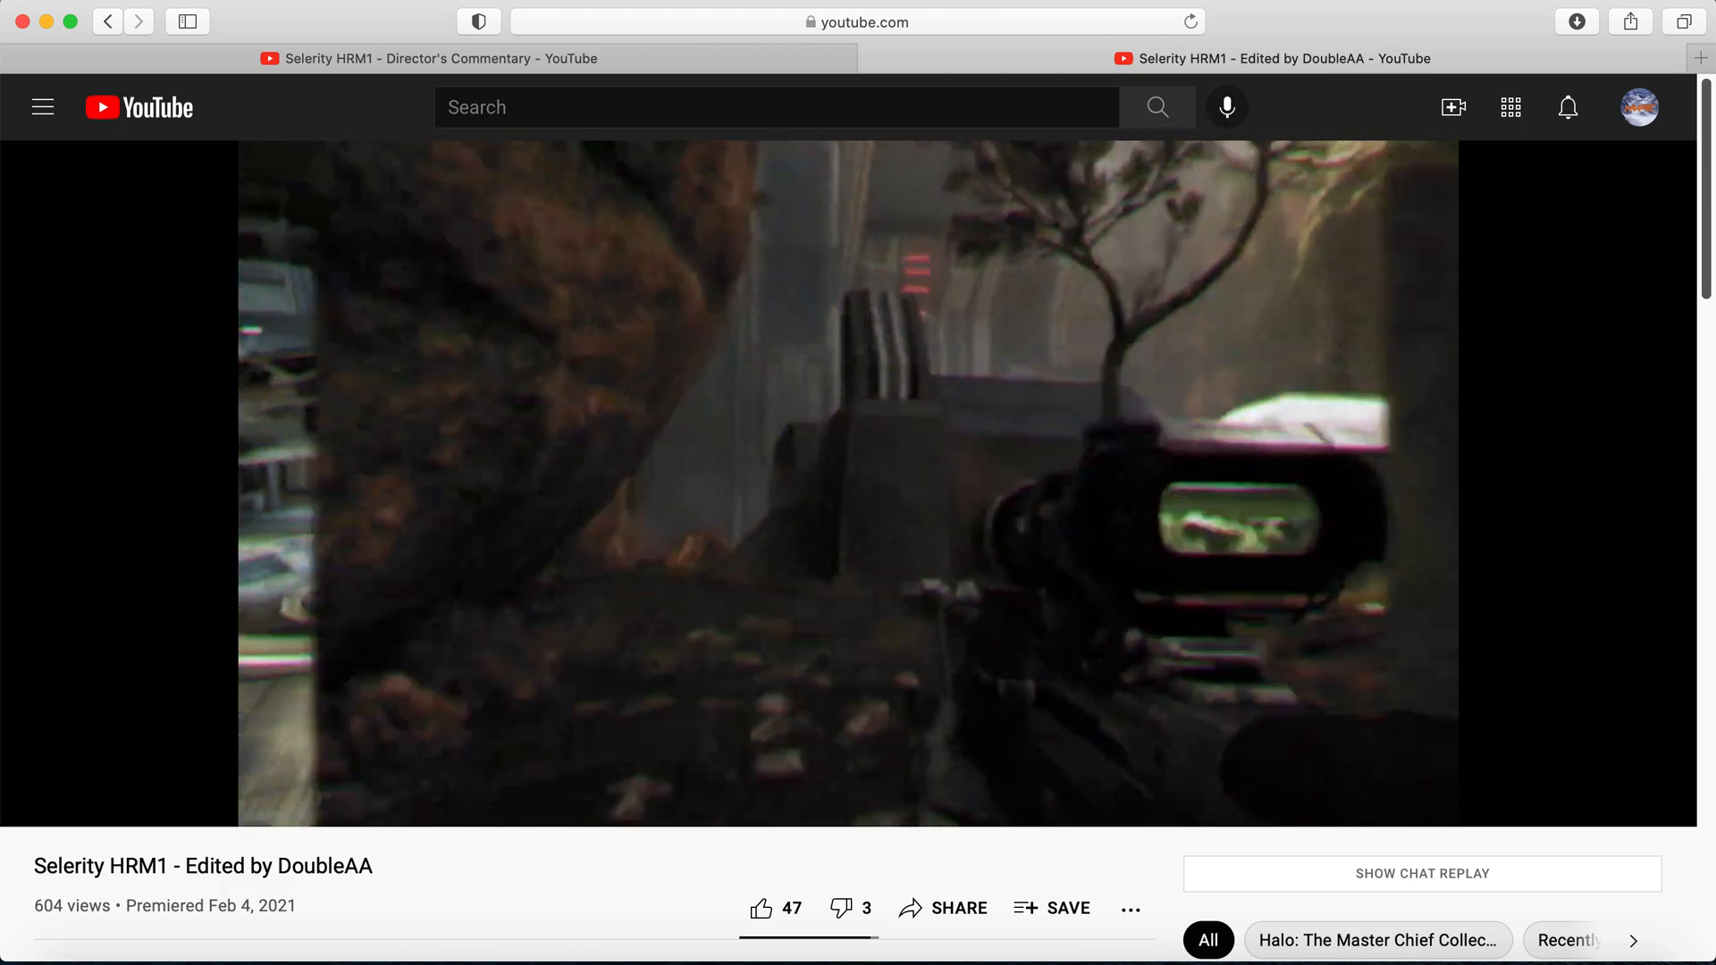
key("space")
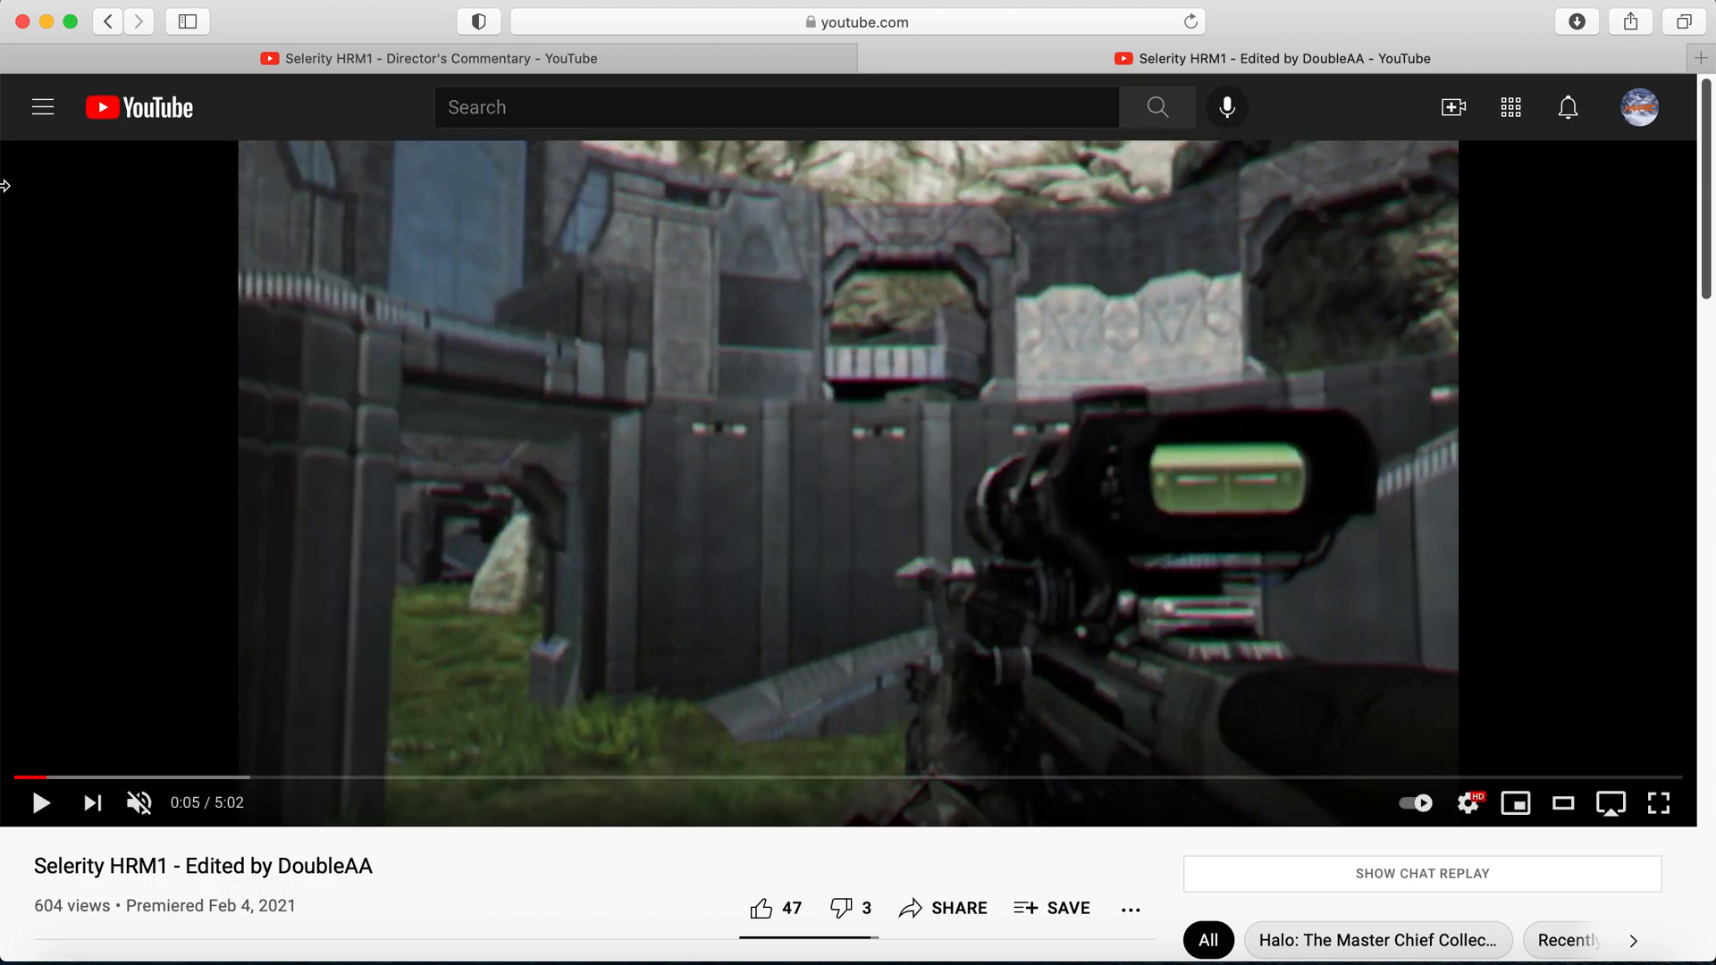
left_click(46, 20)
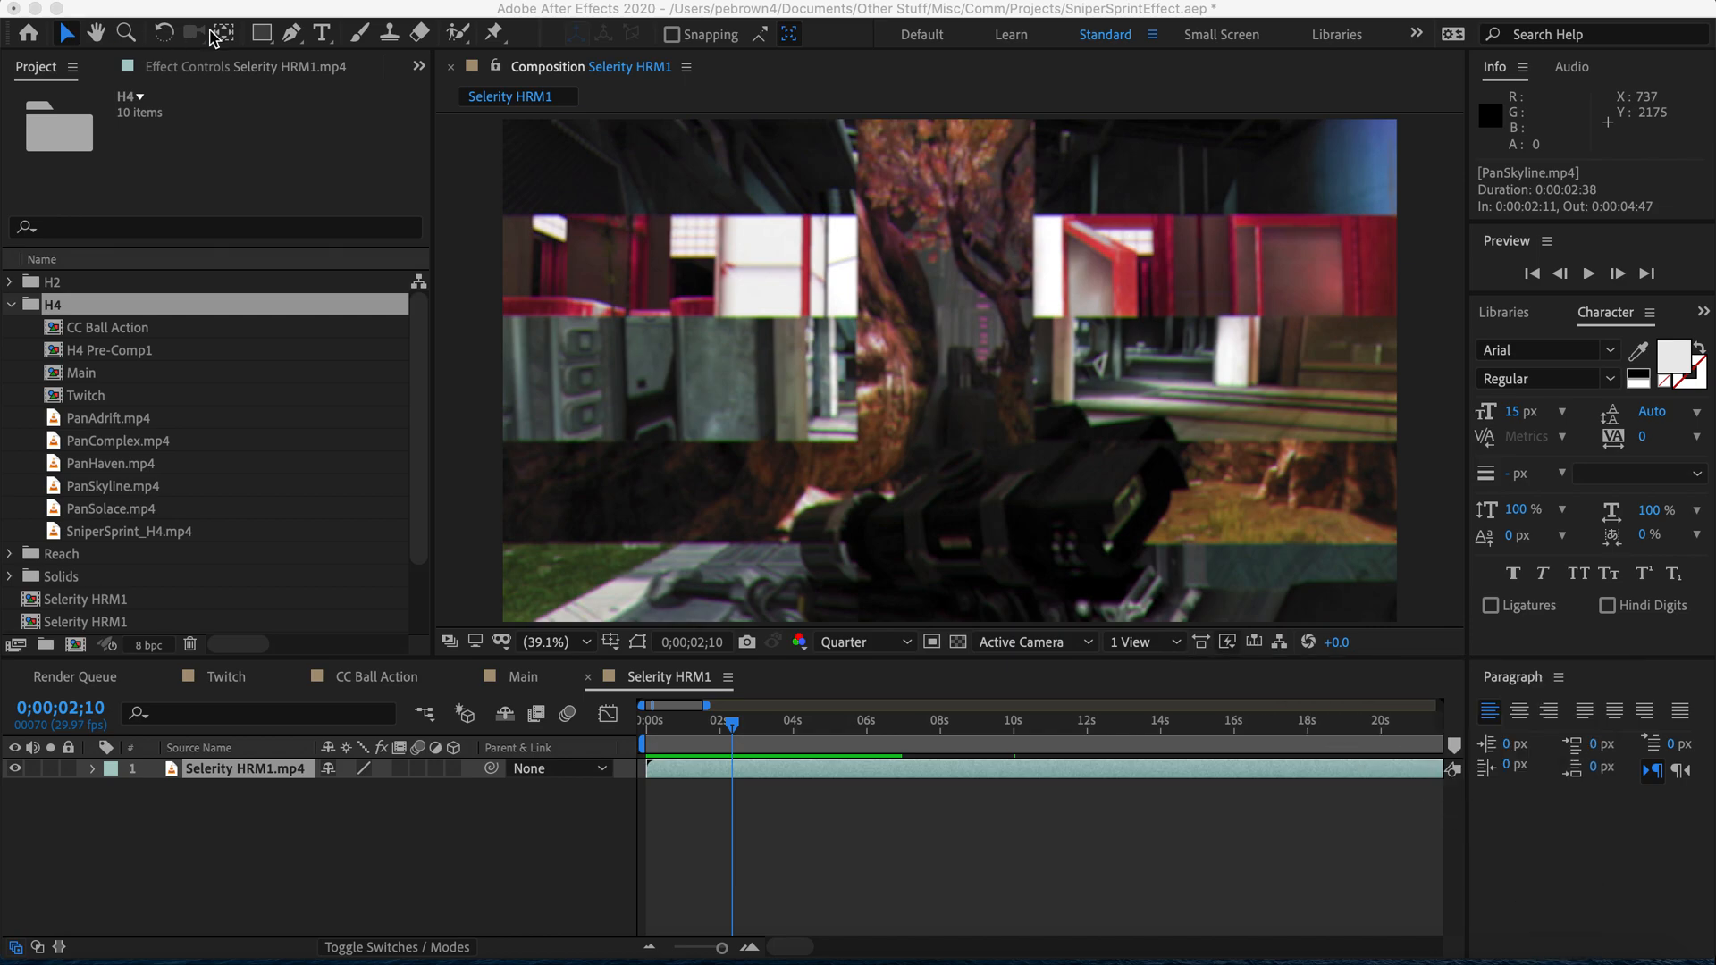
left_click(272, 16)
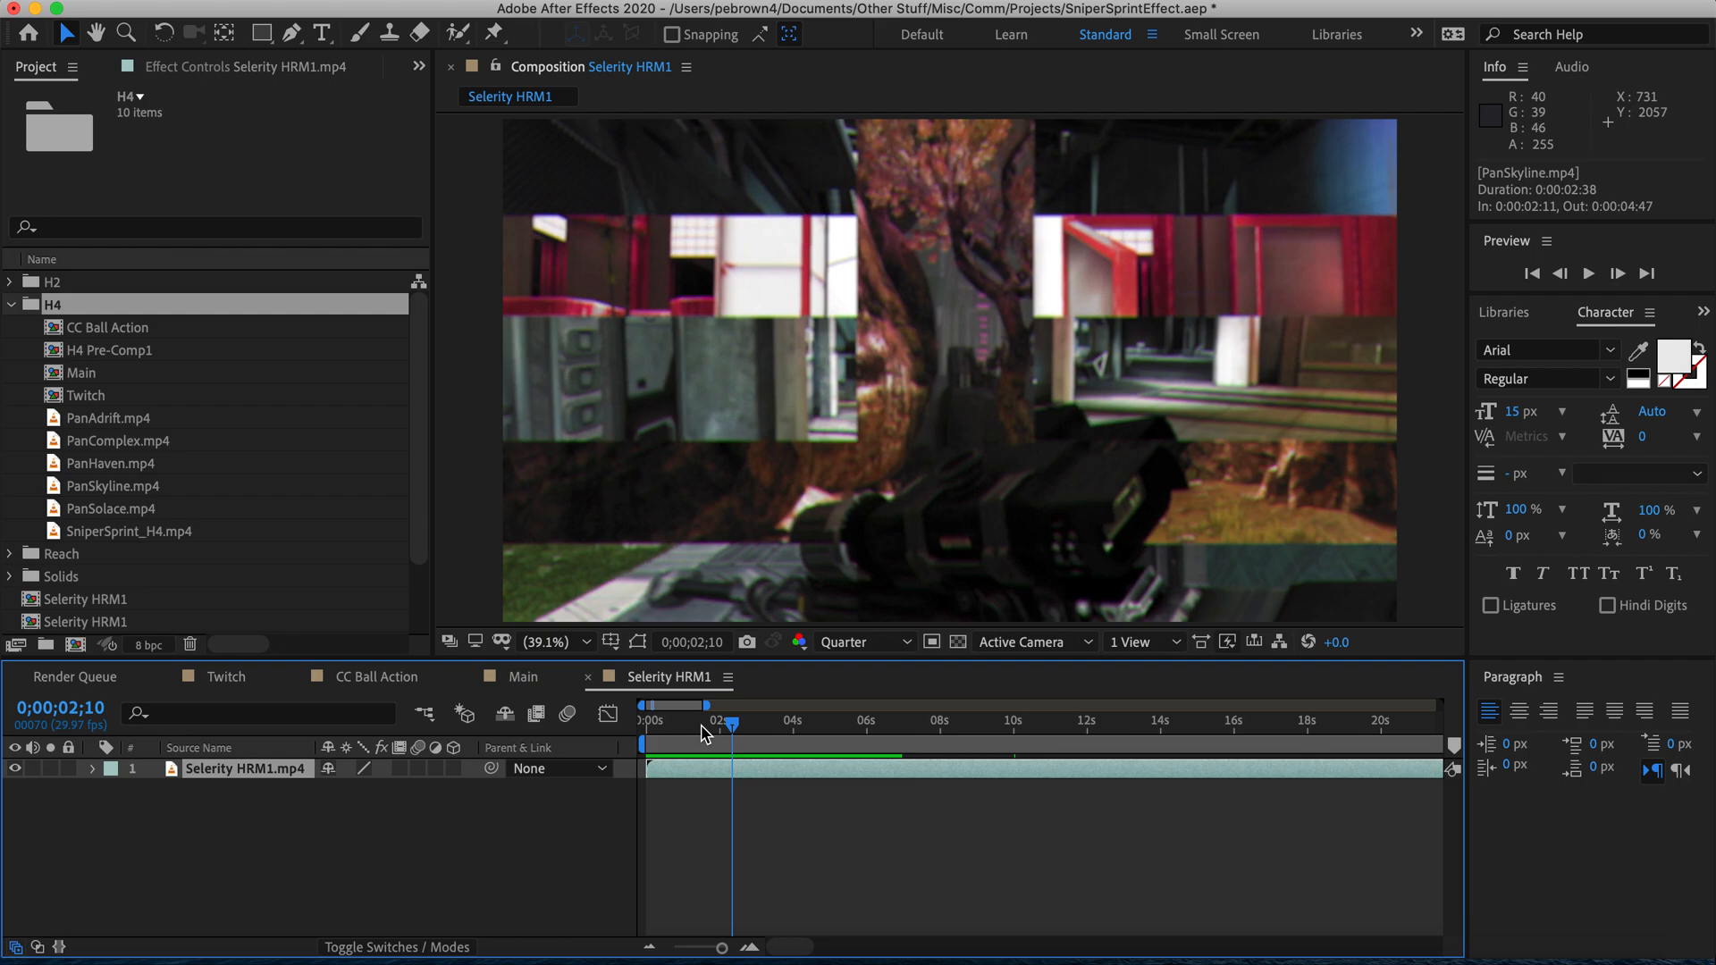
Step: Inspect the sniper scope in the Selerity HRM1 composition at 100% magnification and reset the view to Fit up to 200%
left_click(576, 643)
left_click(579, 460)
key("space")
left_click_drag(561, 268, 812, 134)
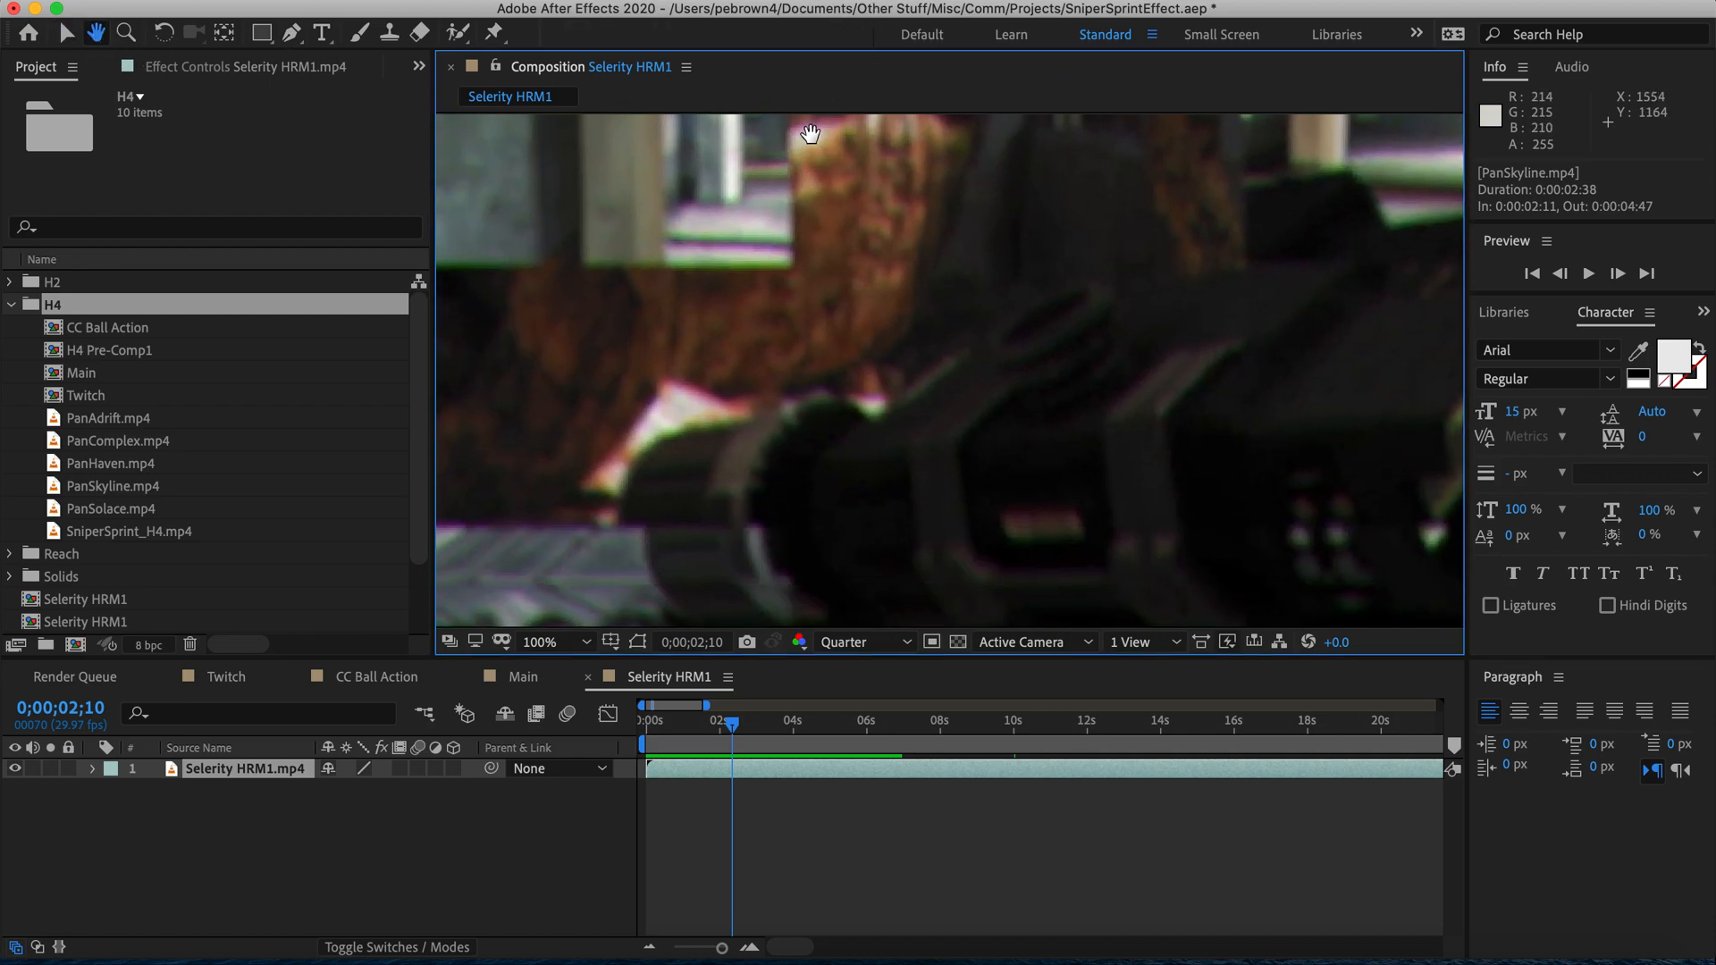
left_click_drag(643, 452, 746, 428)
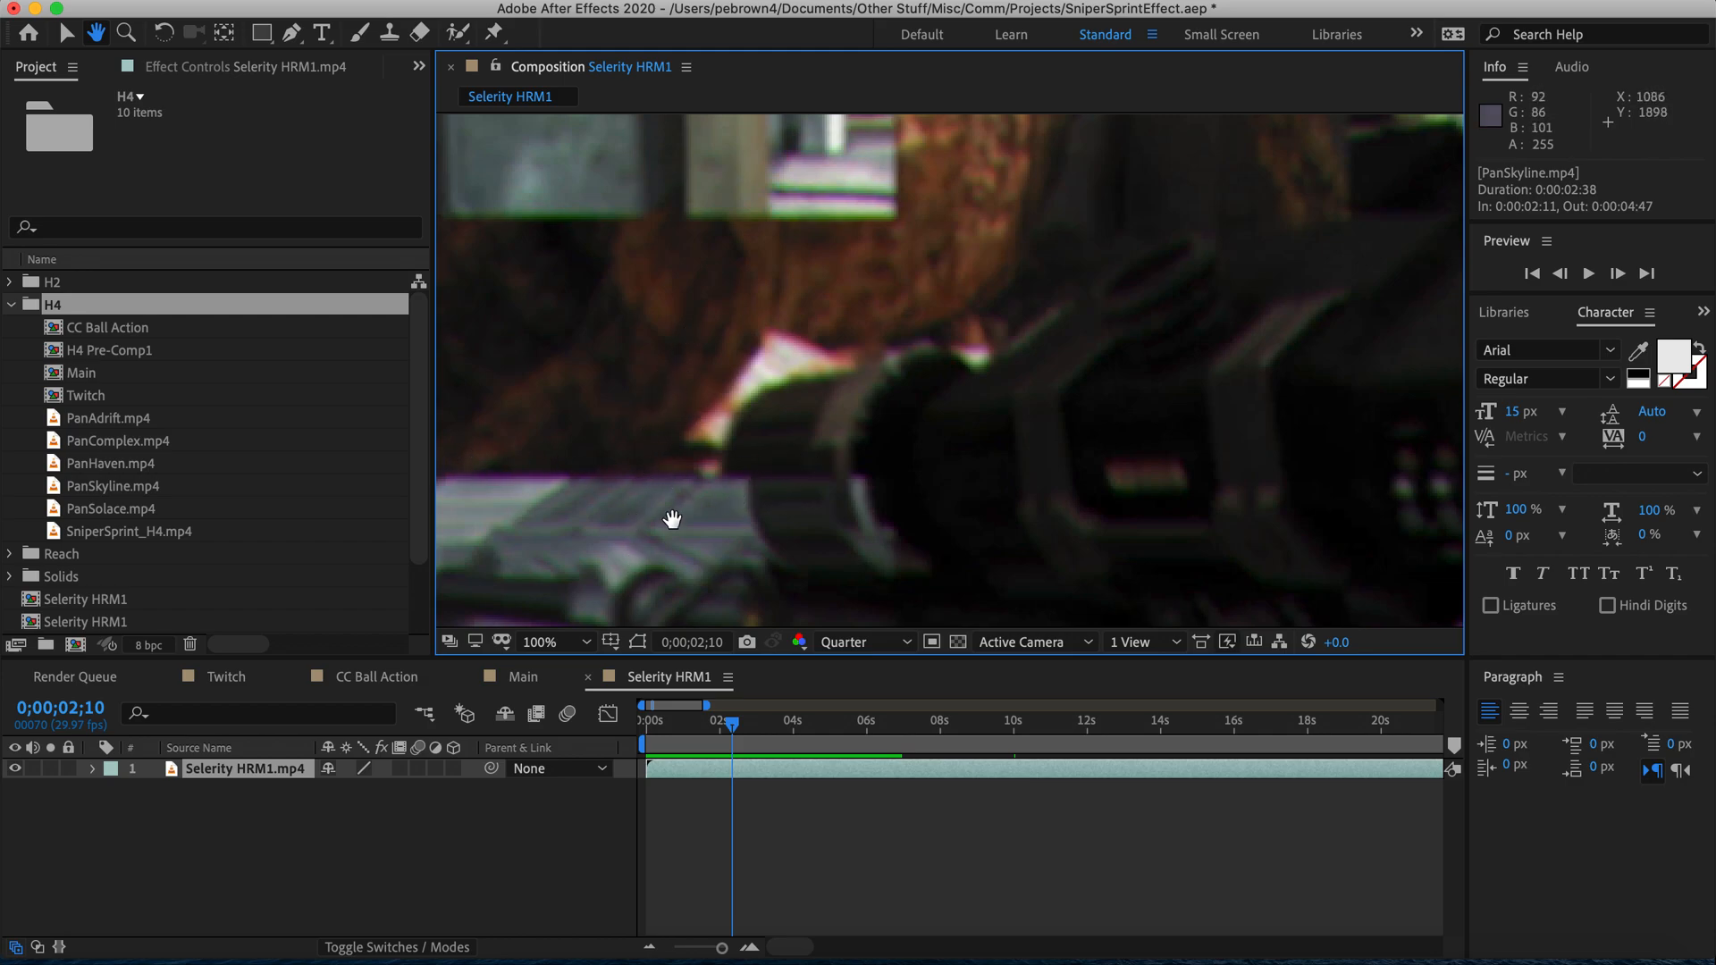
left_click(66, 33)
left_click(544, 642)
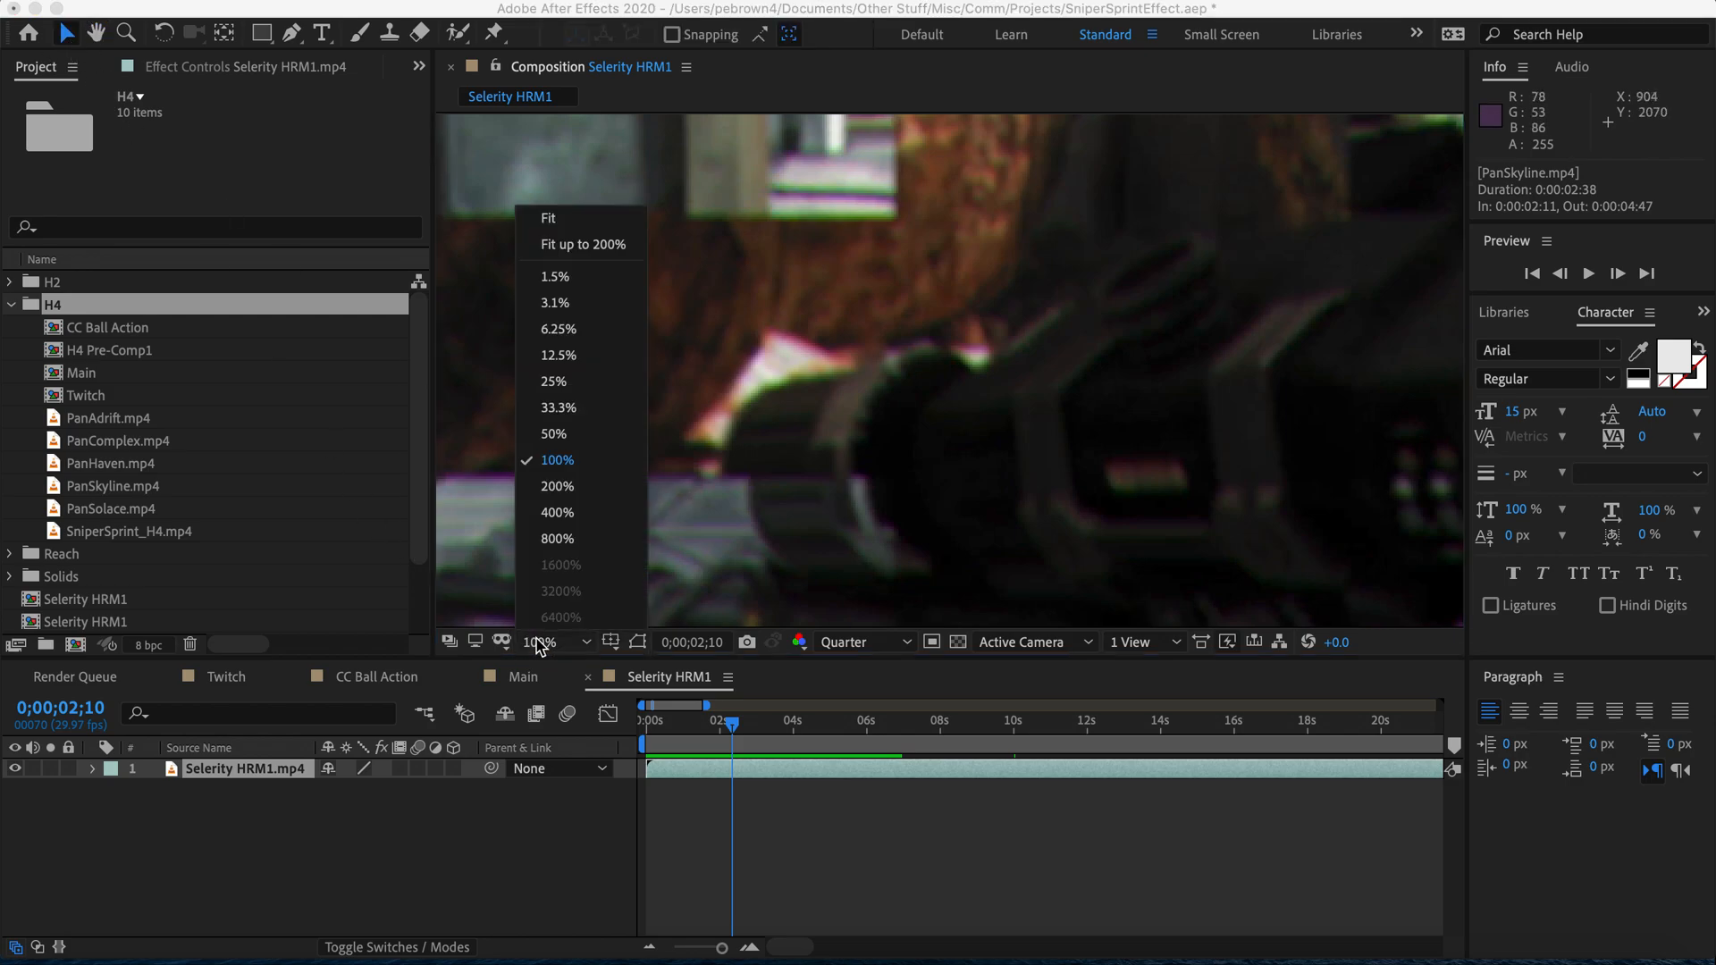
left_click(560, 245)
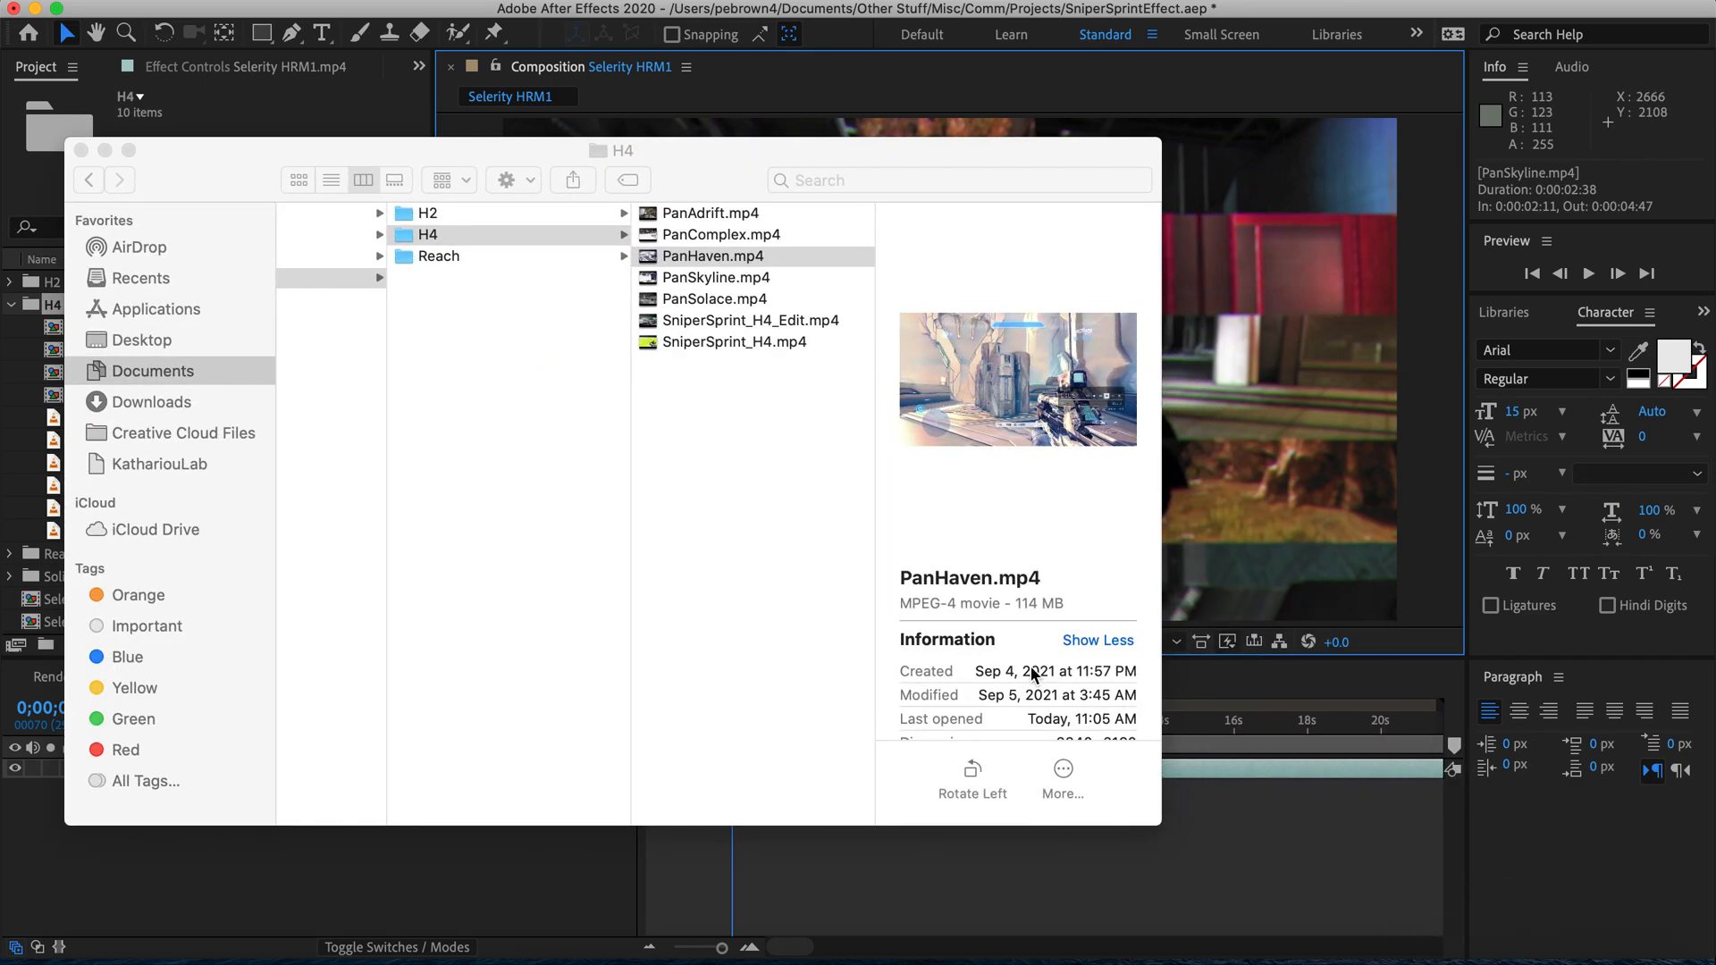
Step: Play SniperSprint_H4.mp4 from the H4 folder, skip ahead to the green-screen sniper sprint, pause at 00:25 and close the player
double_click(743, 338)
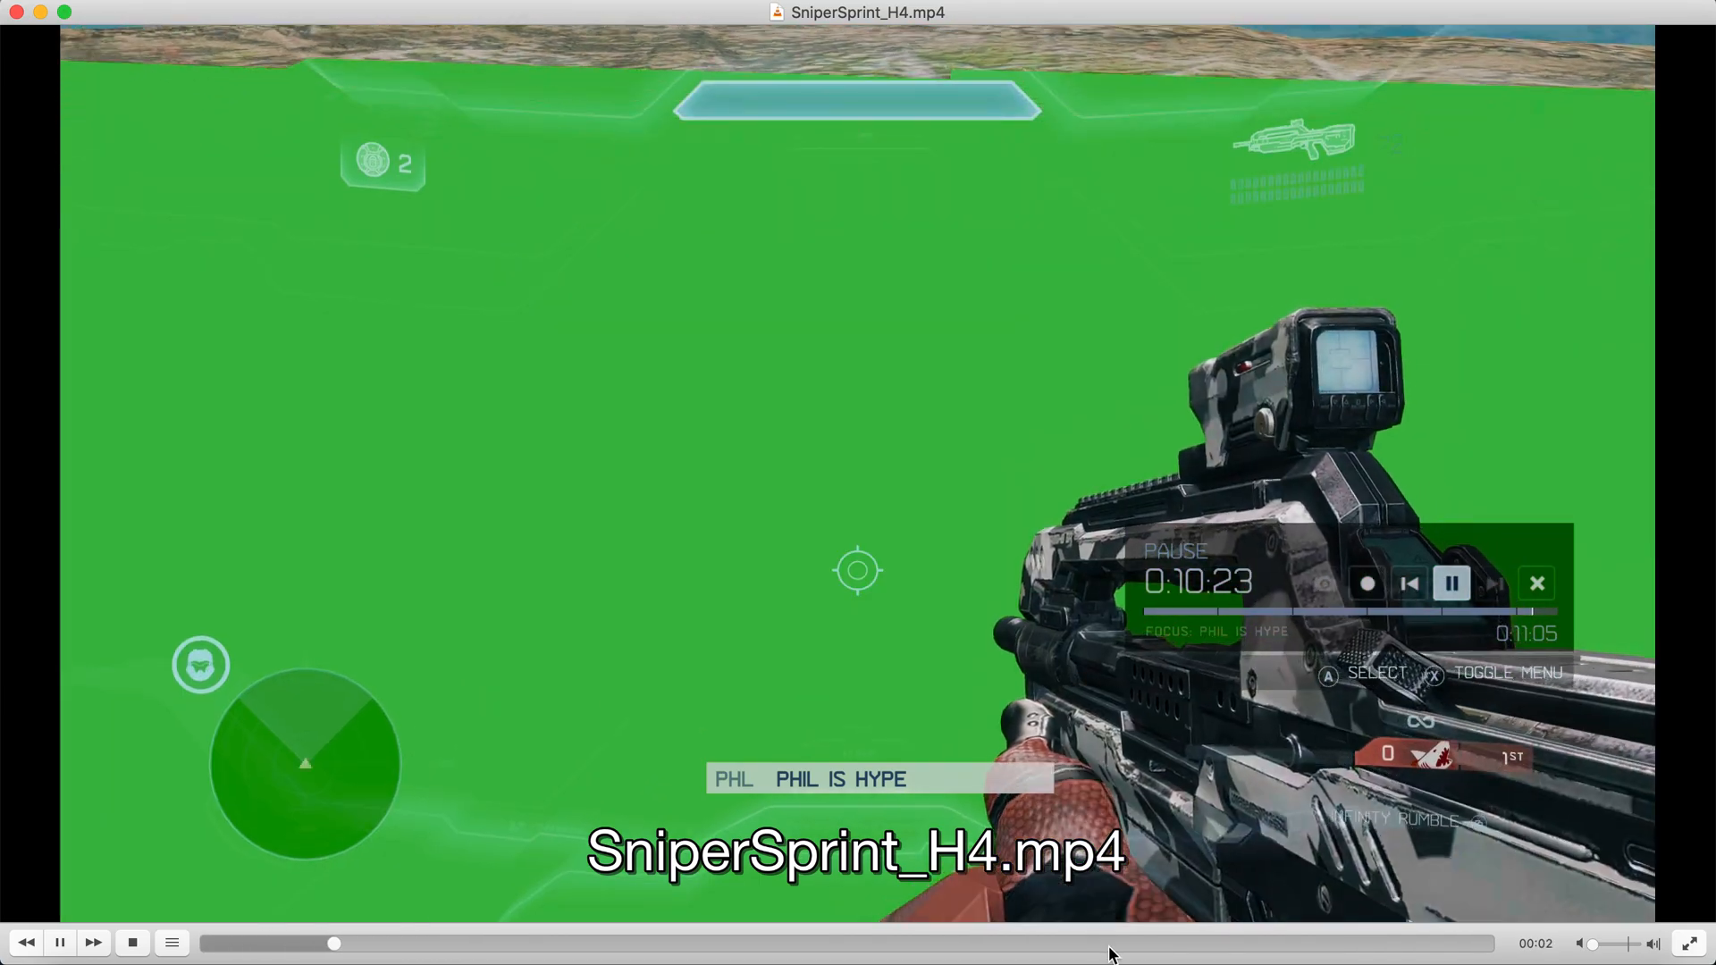
left_click(1116, 944)
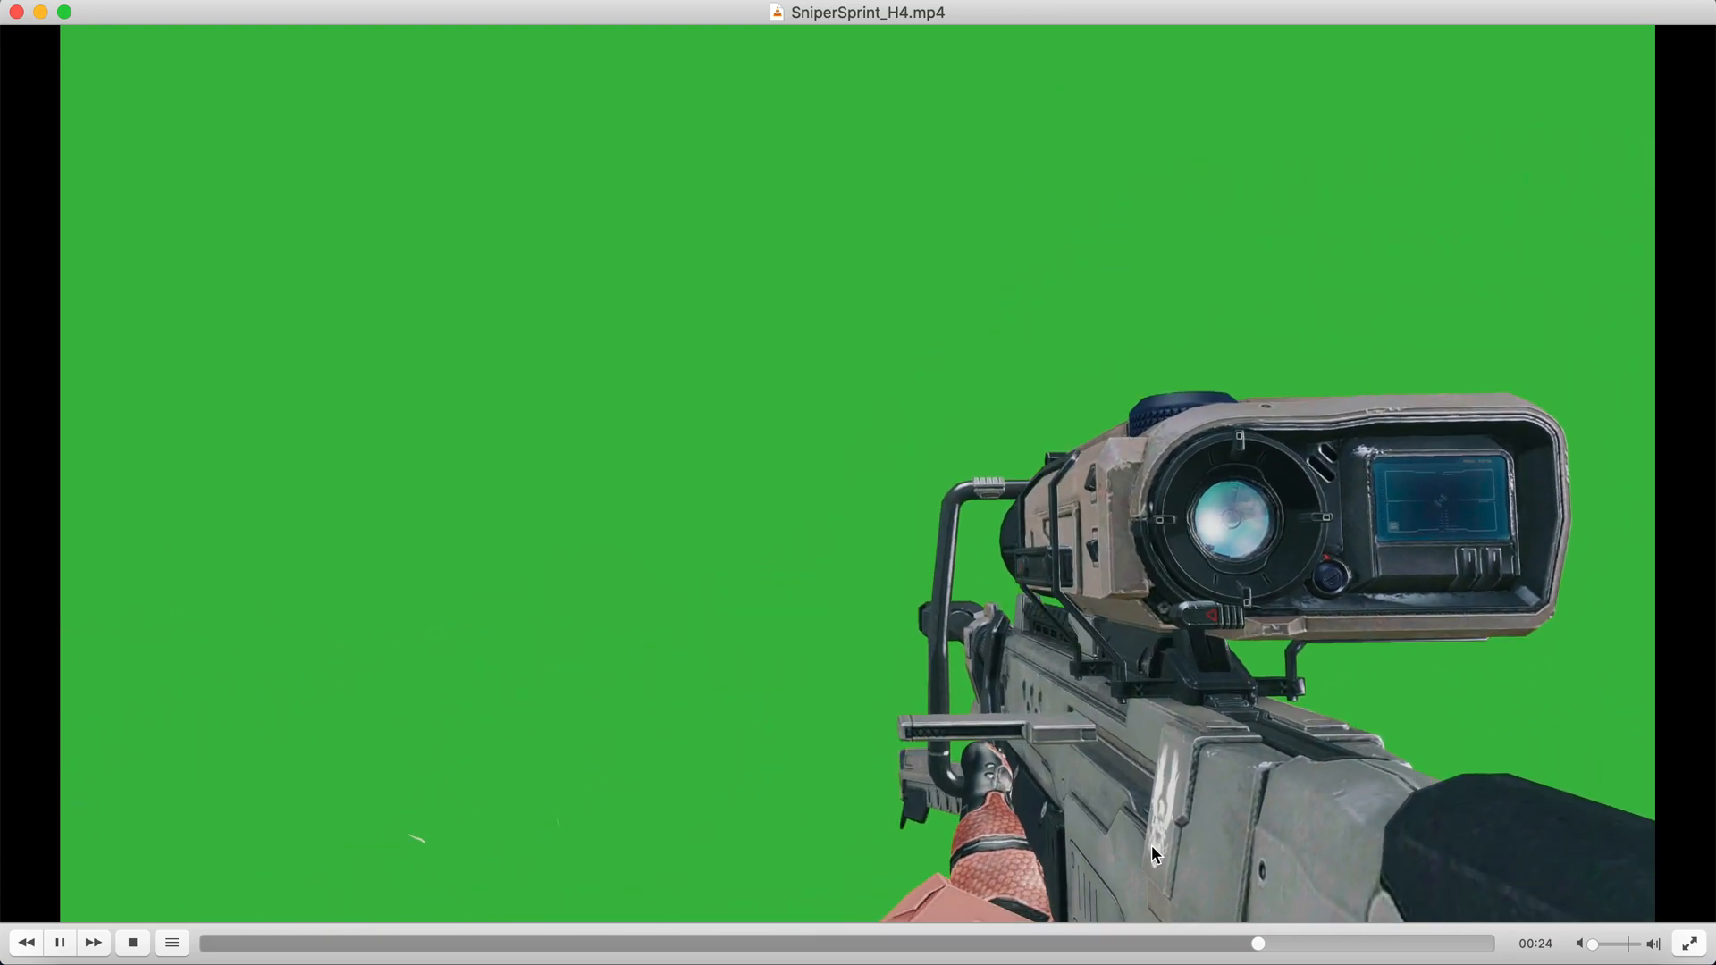
key("space")
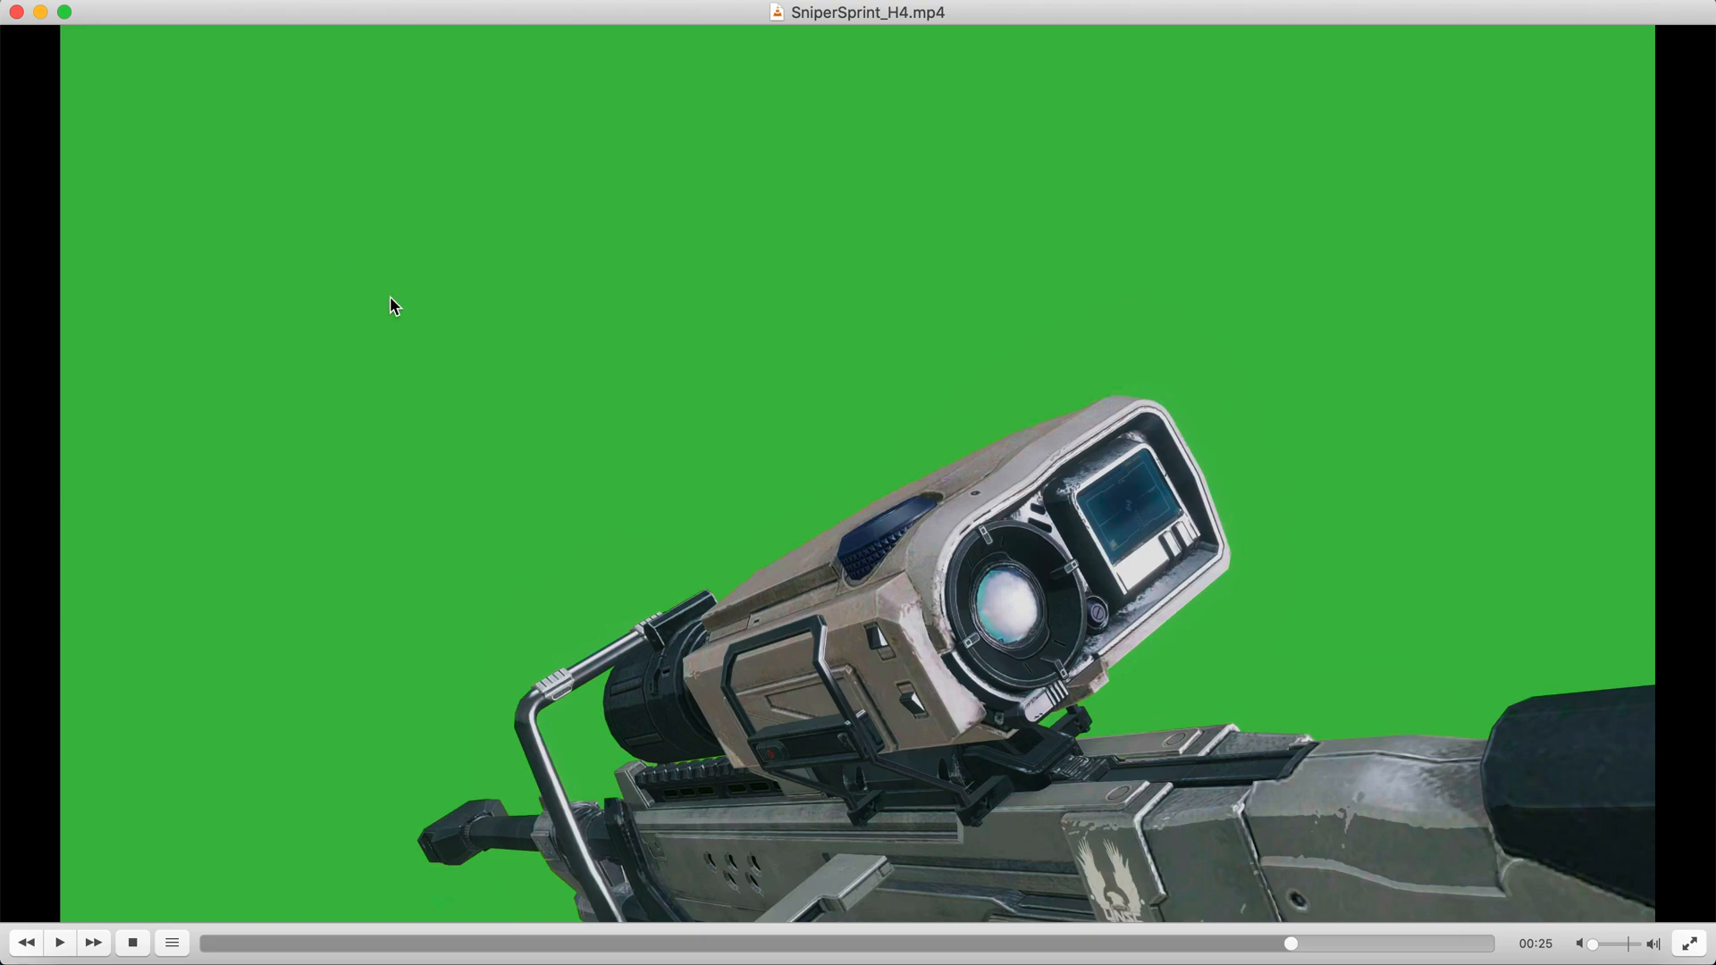
left_click(16, 12)
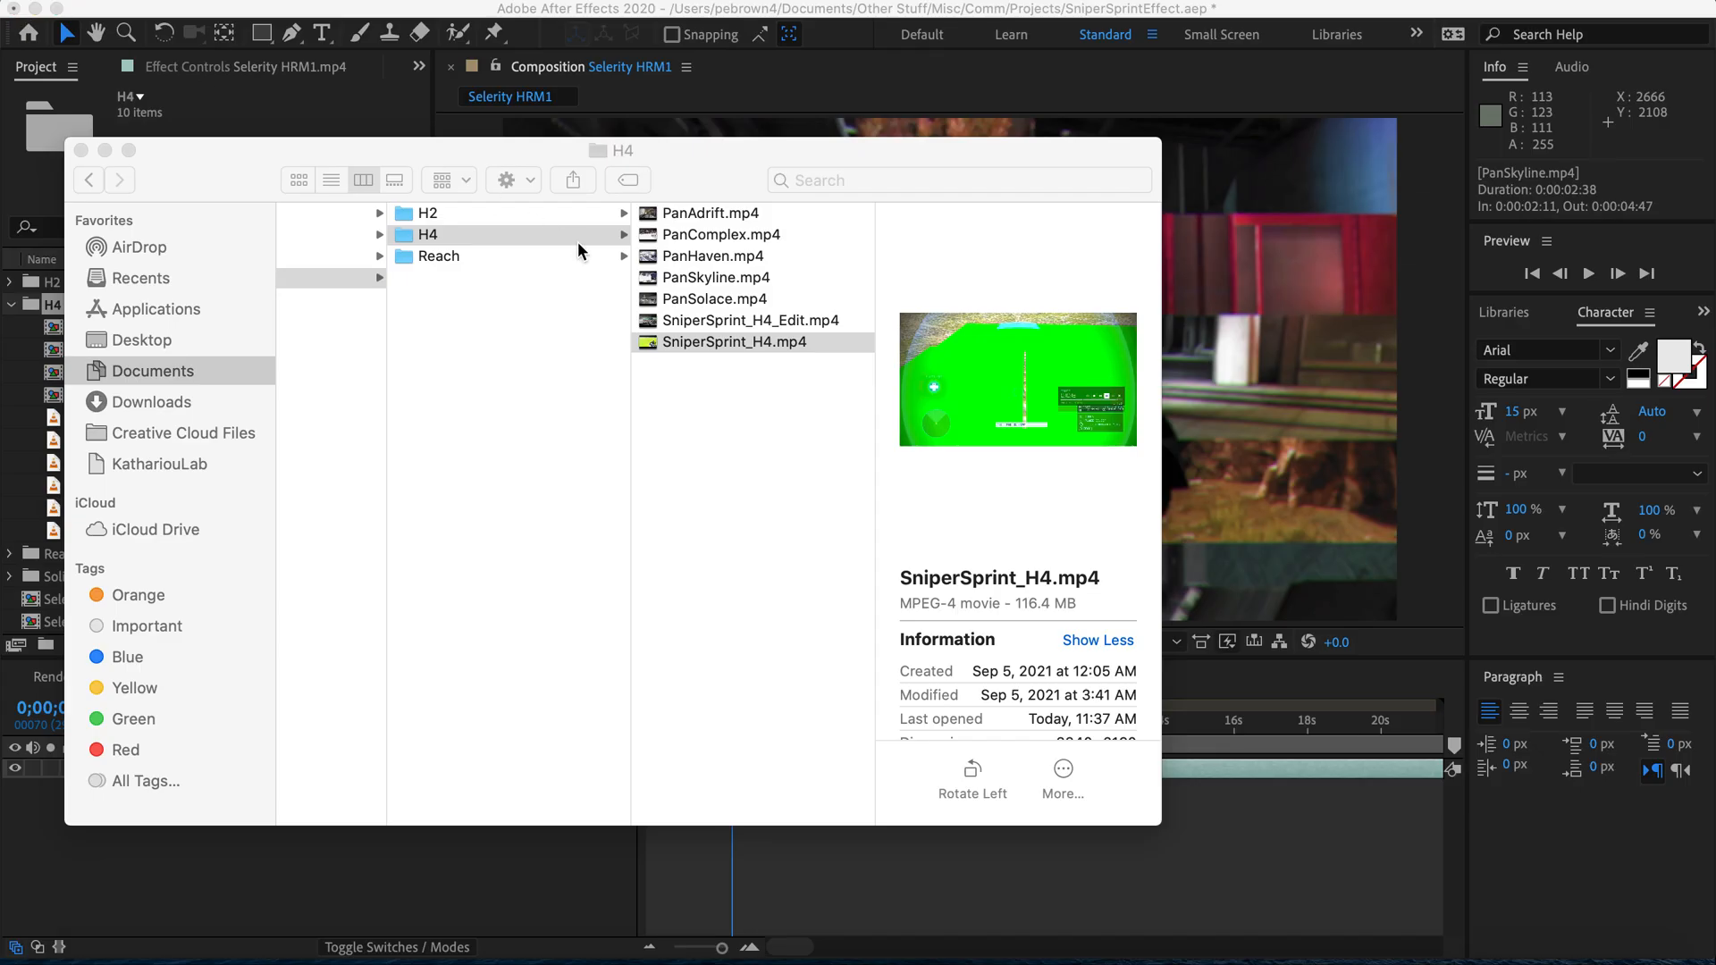
Step: Play PanHaven.mp4, skip ahead to the weapon-free camera pan, pause at 00:27, and put away the player and the file window
double_click(703, 260)
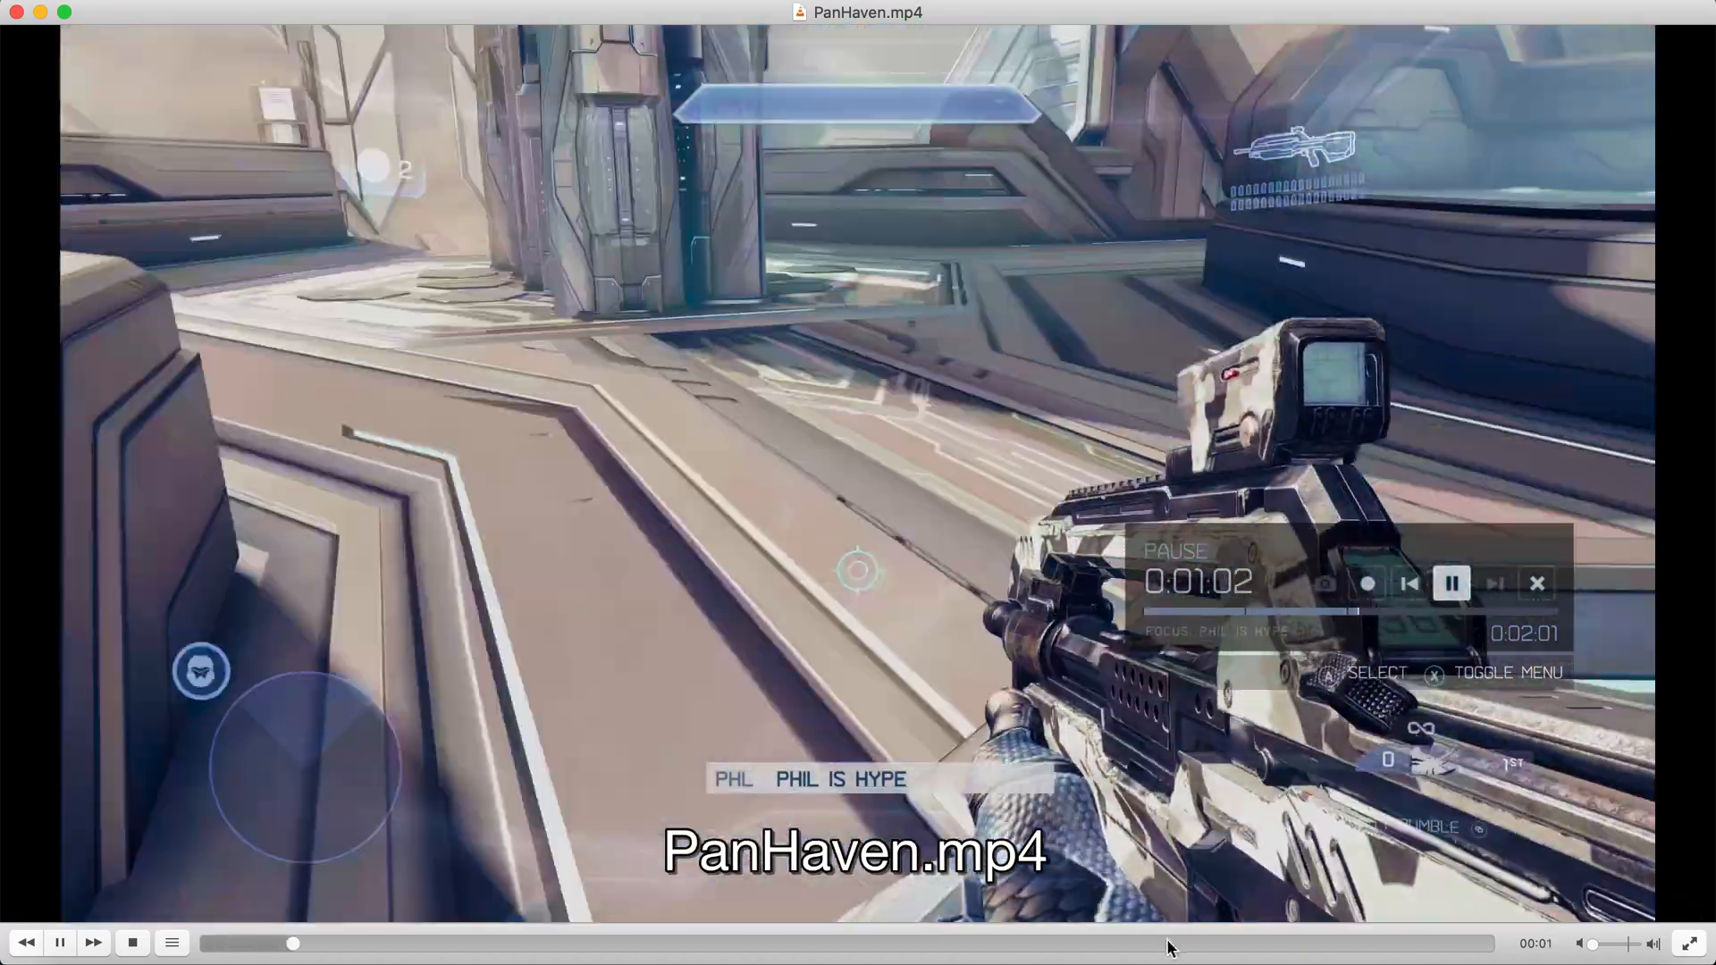
left_click(1167, 944)
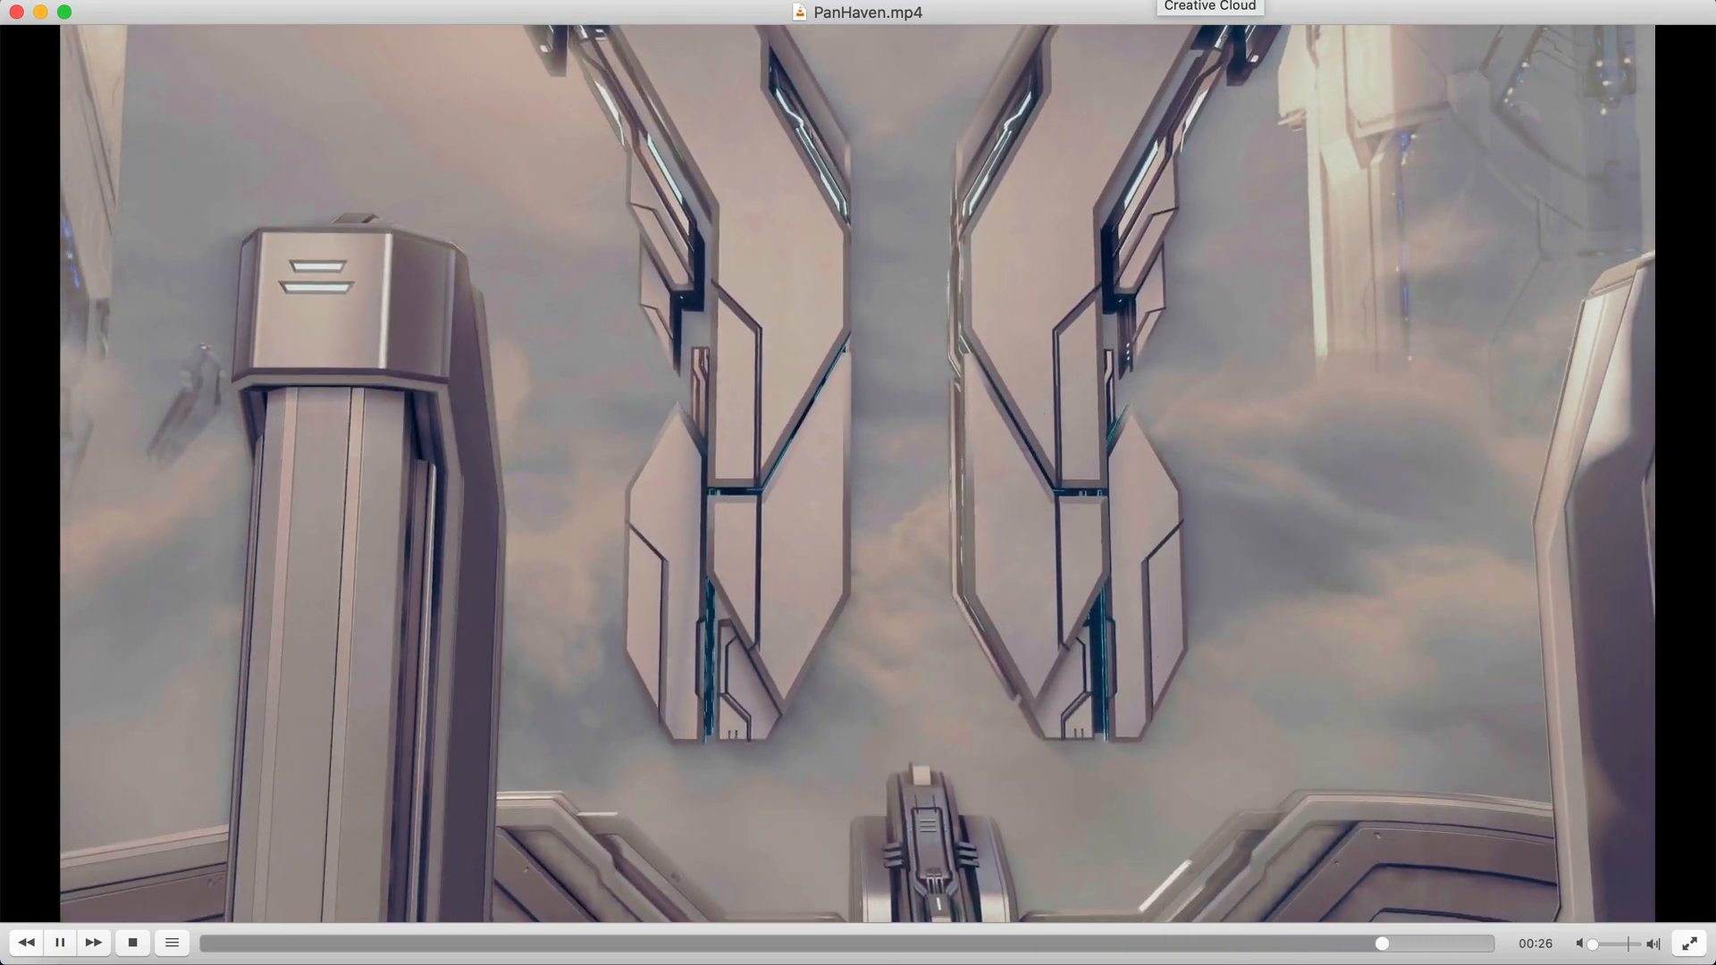
key("space")
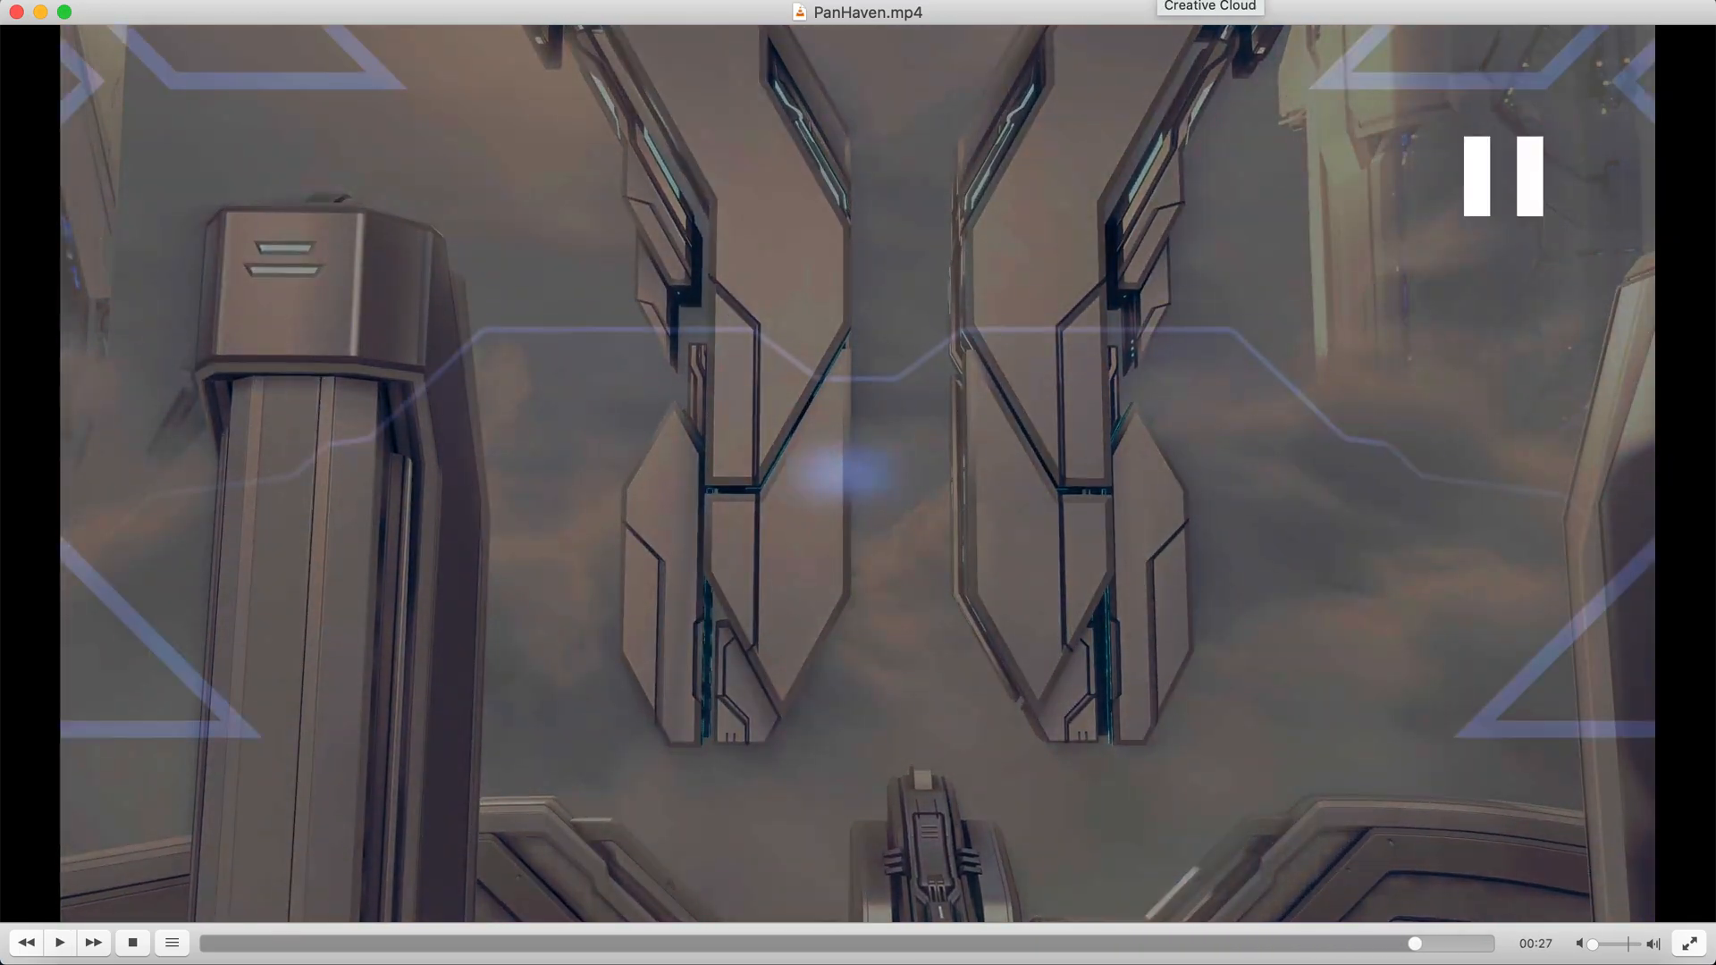
left_click(17, 11)
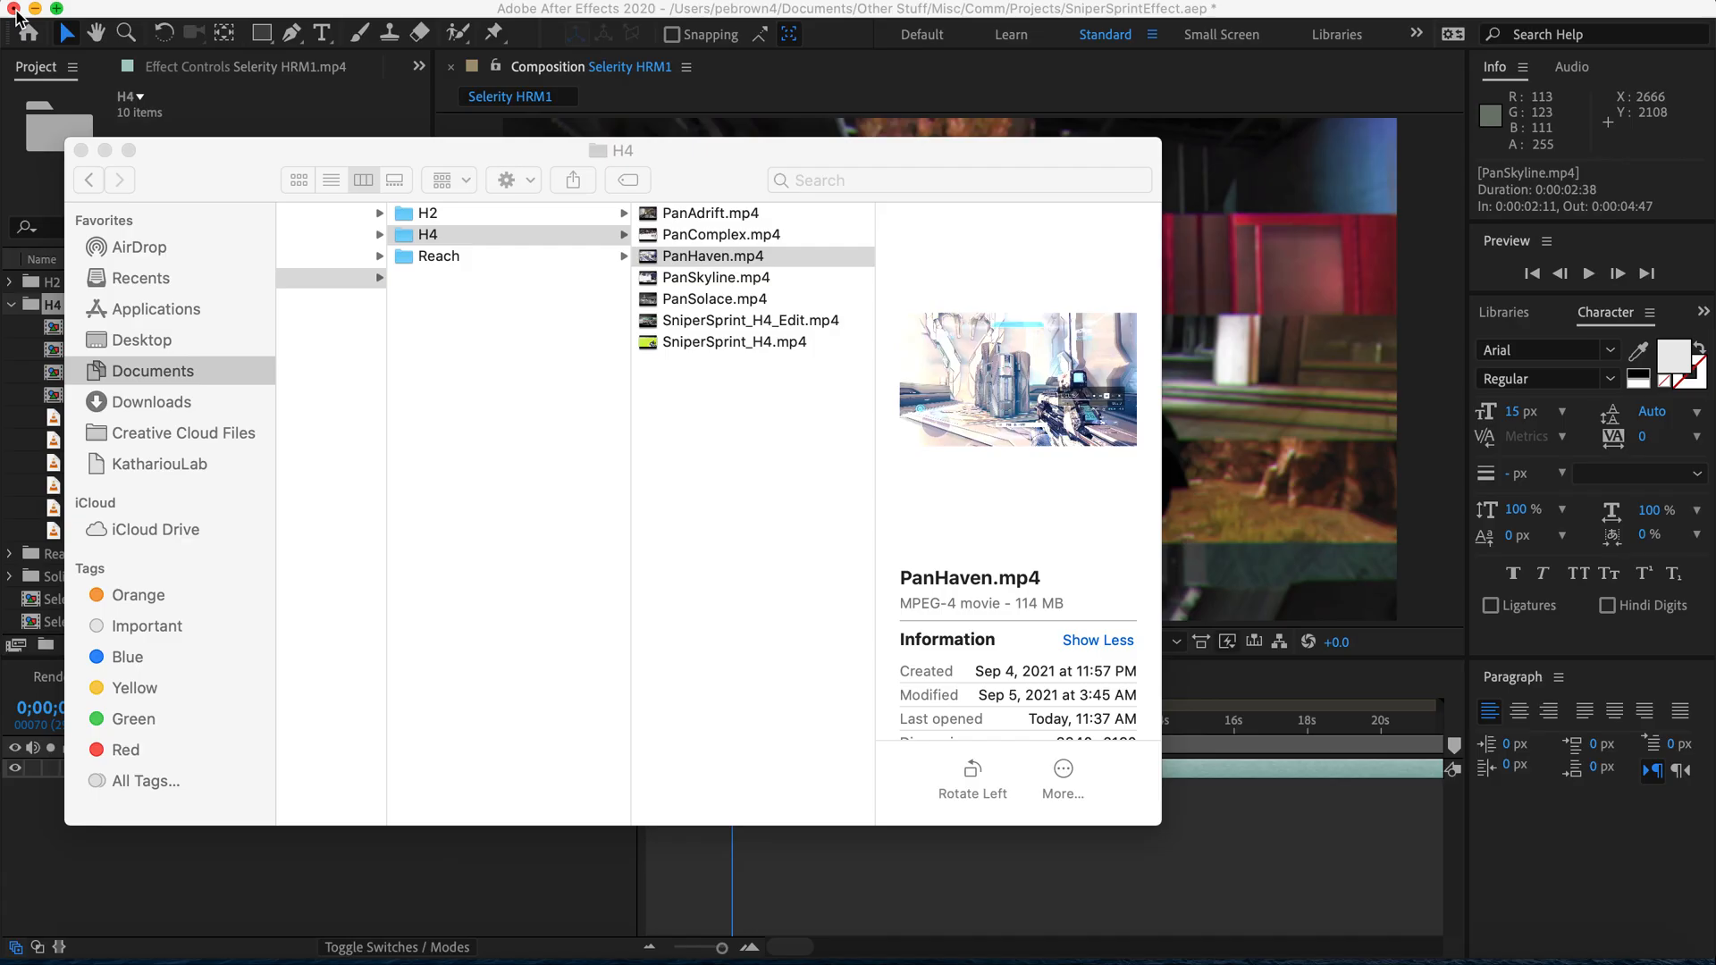
left_click(105, 152)
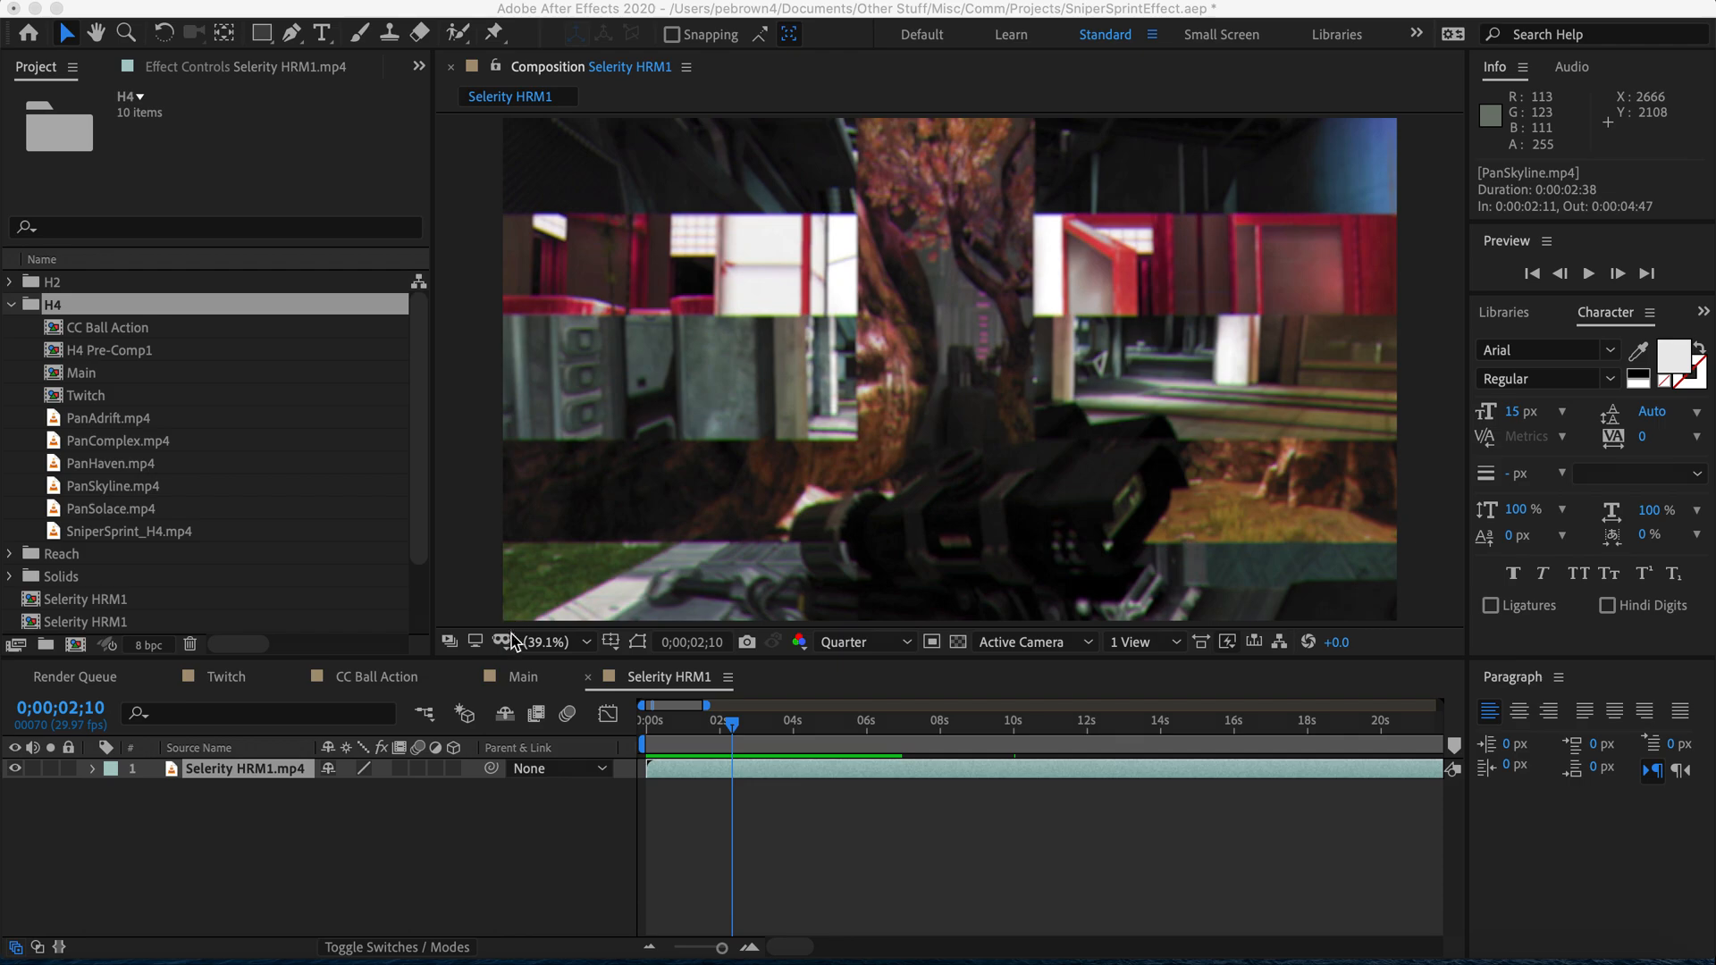
Step: Open layer 7 (PanSolace.mp4) of the Main composition in its own layer view and scrub its mask animation to 0:00:00:15
left_click(522, 674)
left_click(525, 677)
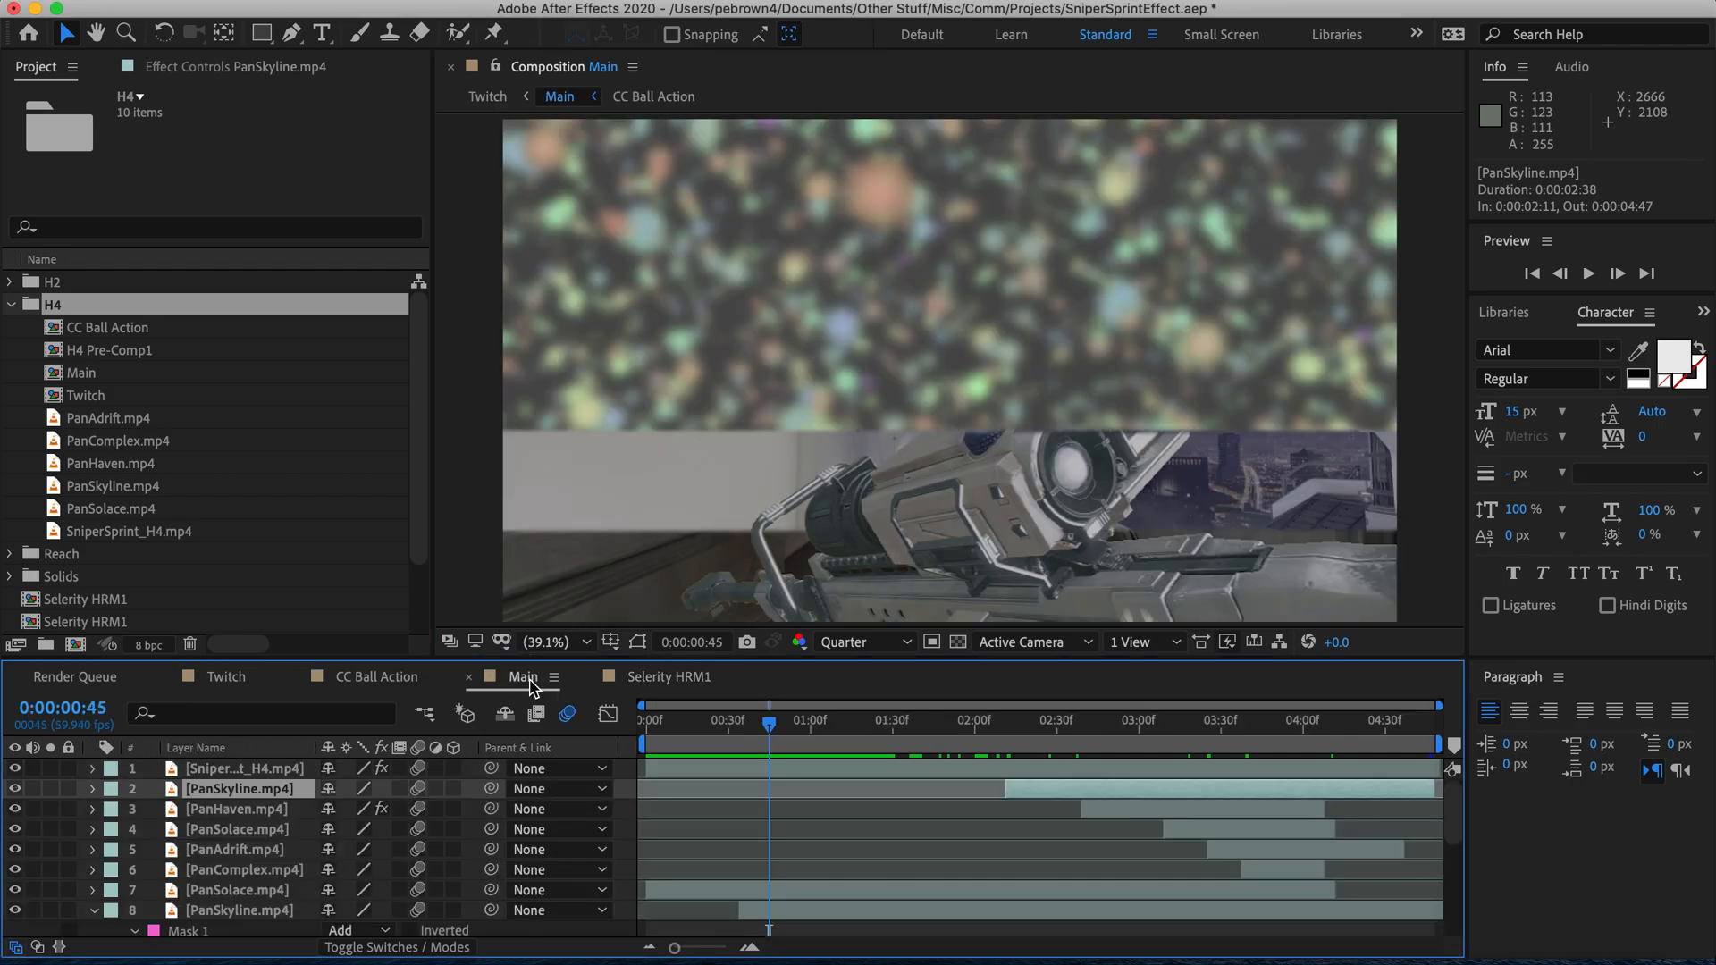
scroll(339, 850, "down", 1)
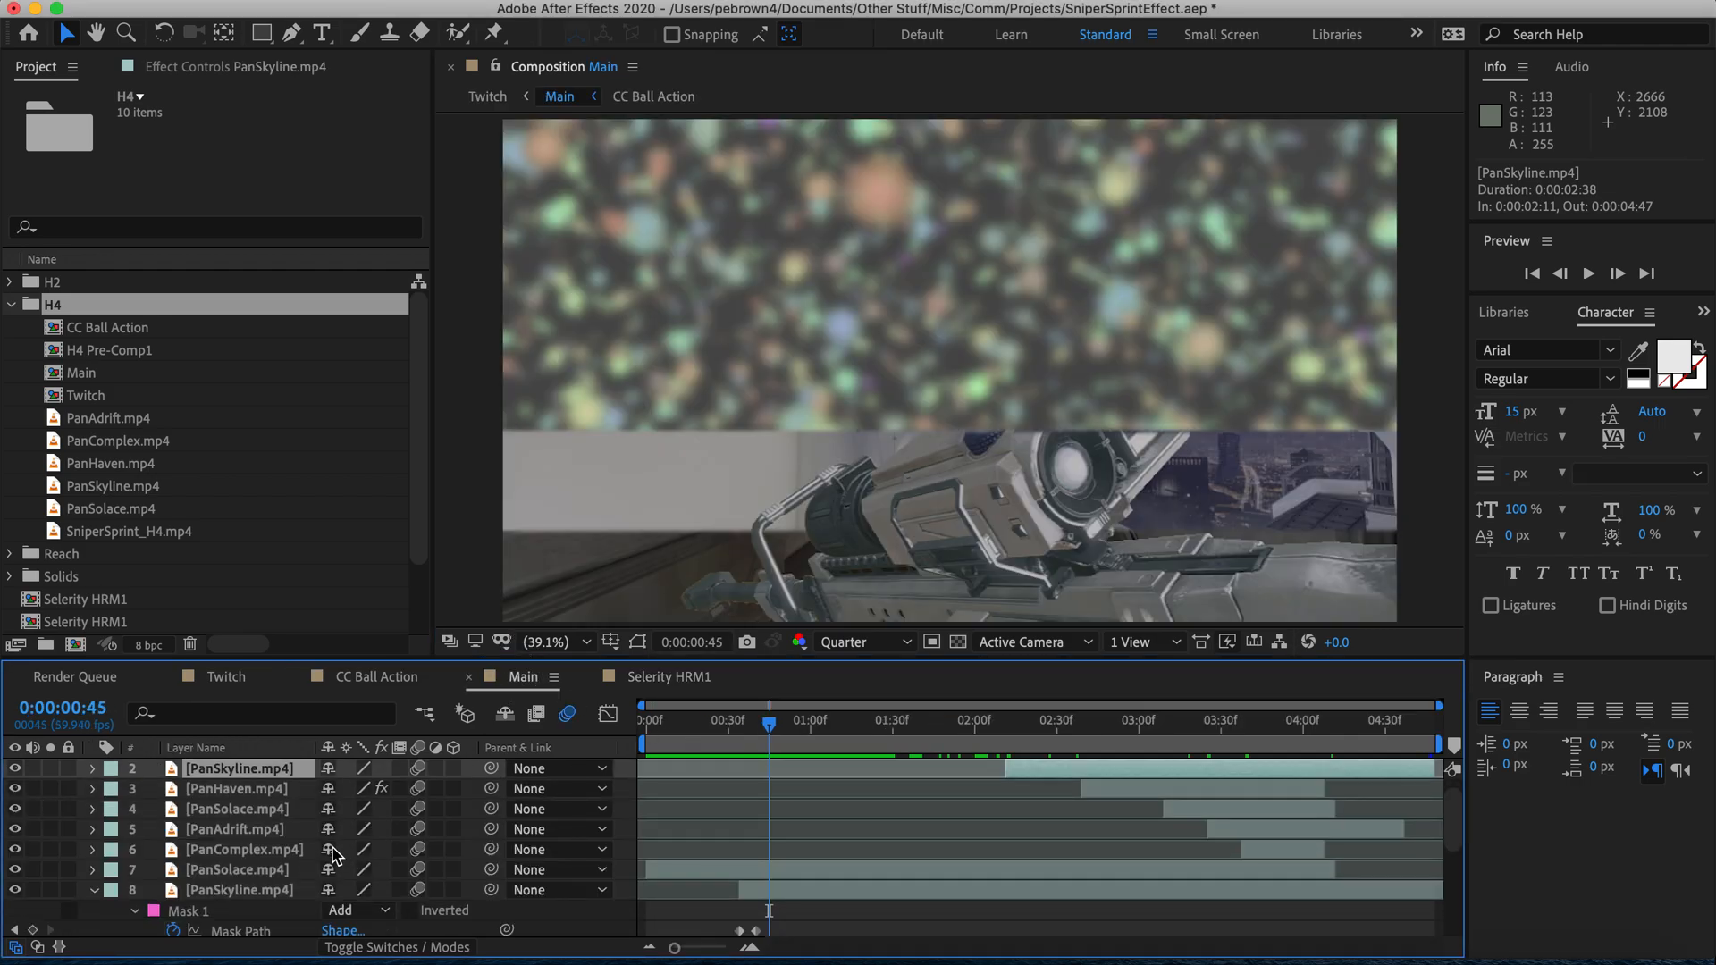
double_click(247, 874)
mouse_move(675, 725)
left_mouse_down()
mouse_move(655, 722)
mouse_move(680, 722)
left_mouse_up()
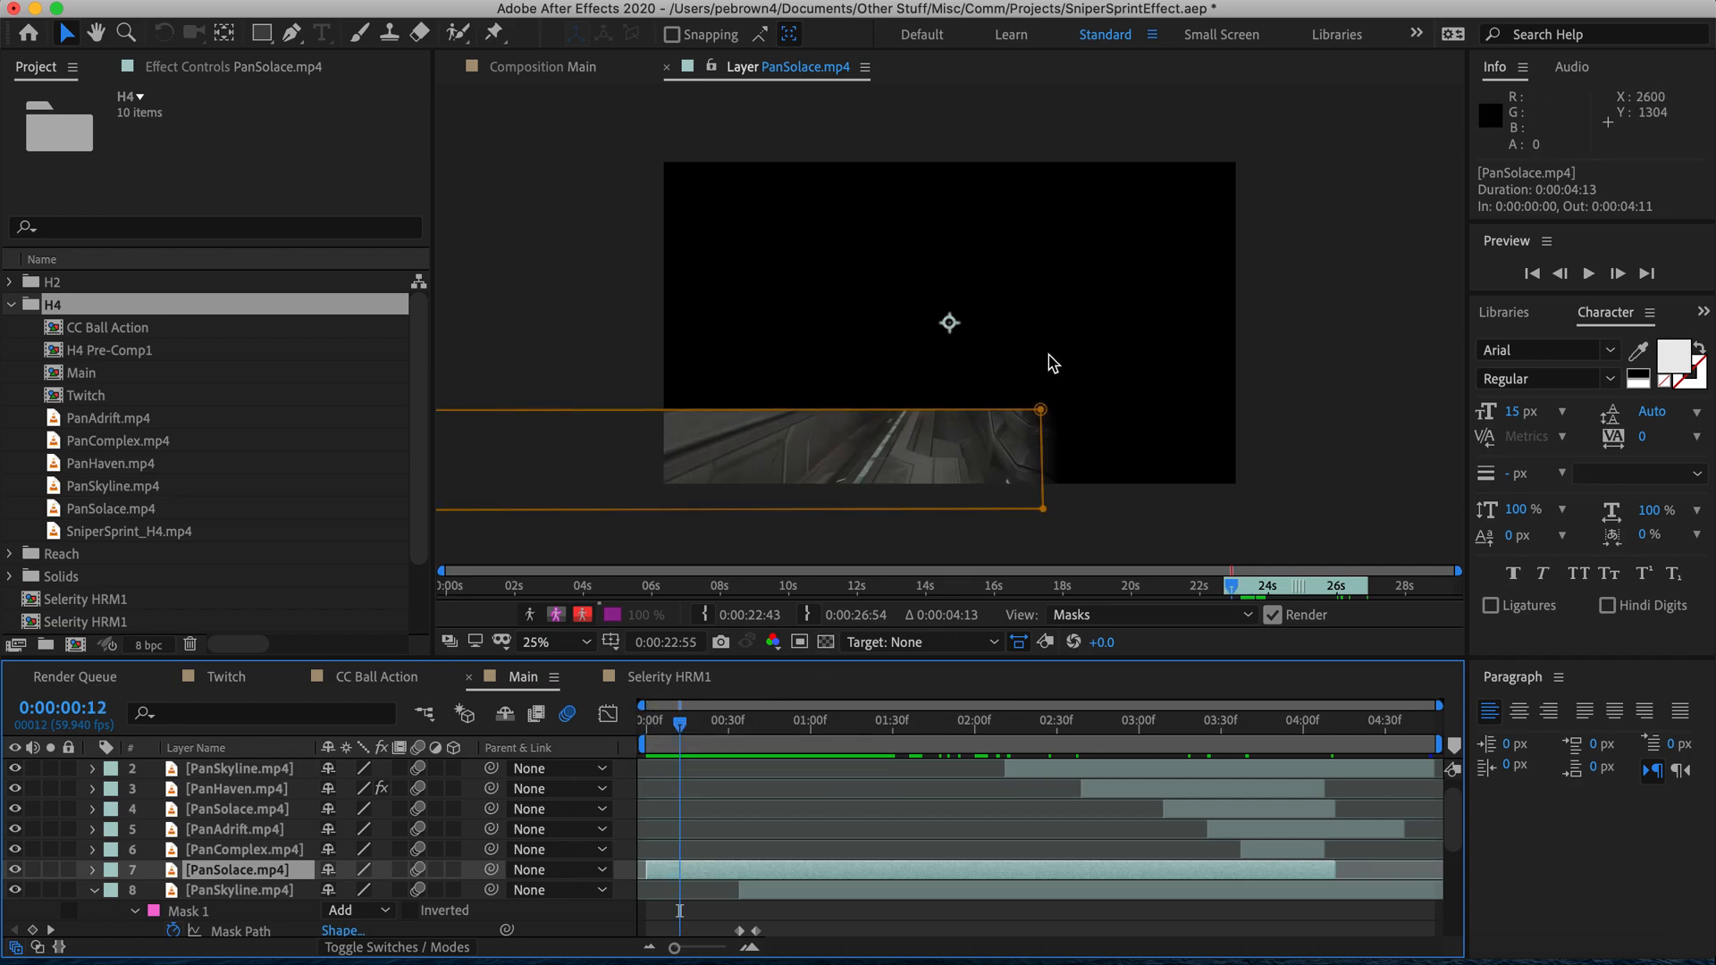
left_click(680, 726)
left_click_drag(680, 726, 689, 728)
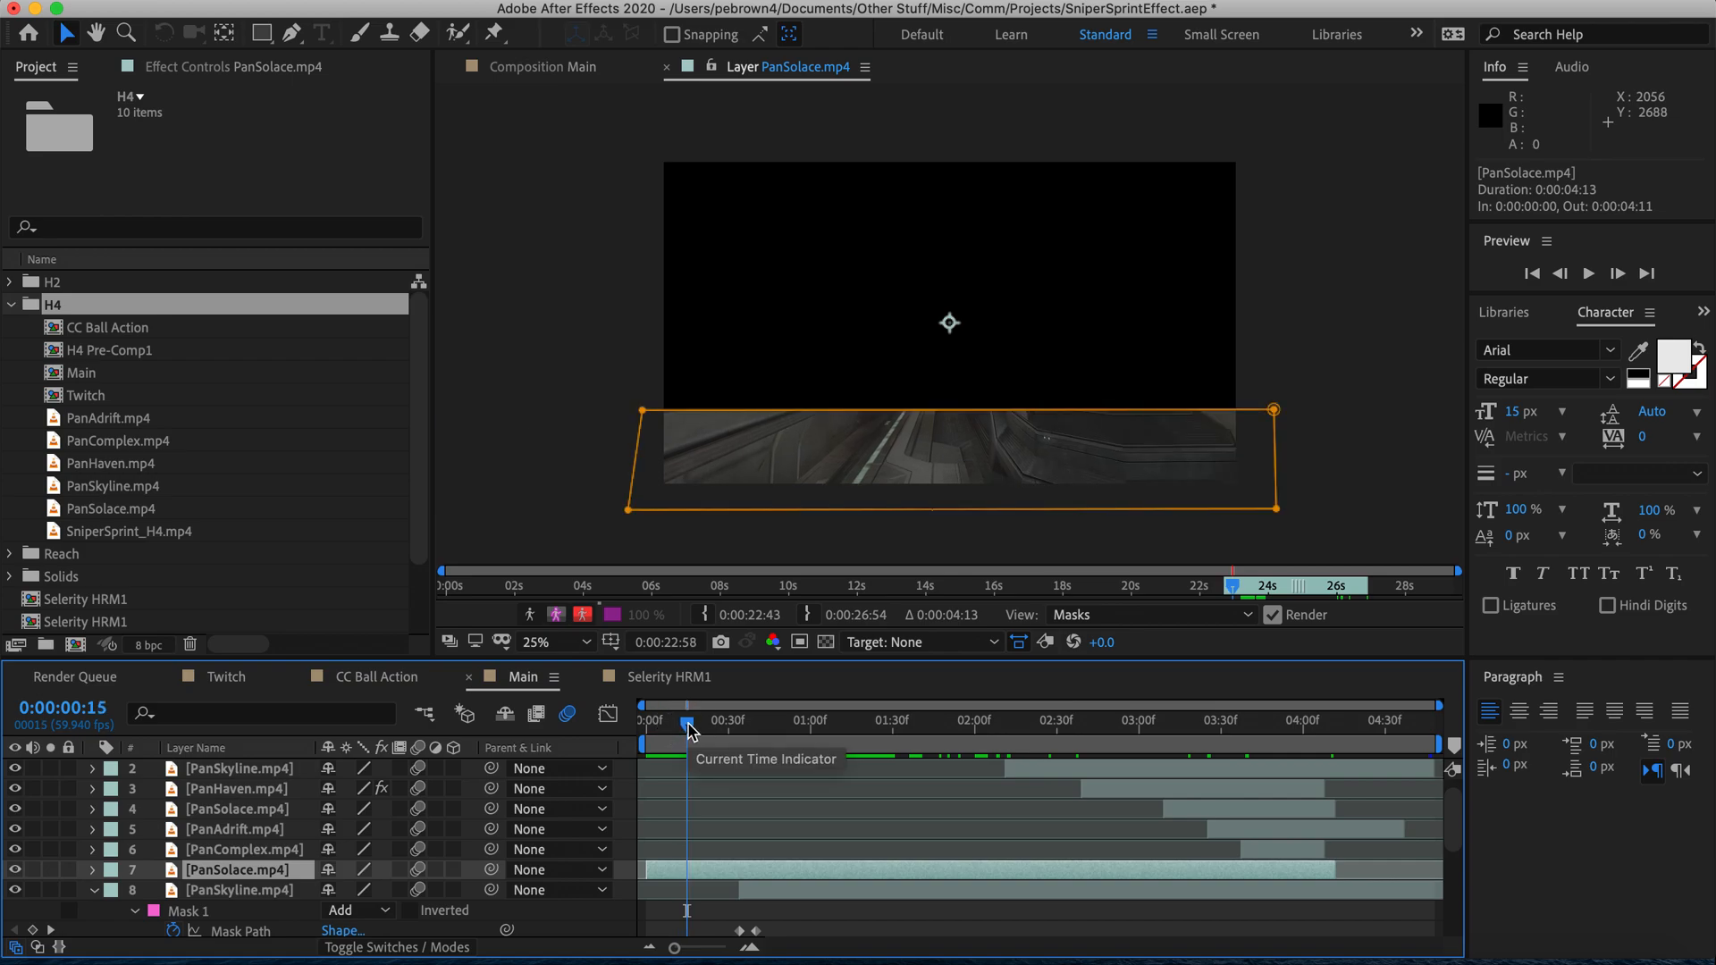
Step: Reveal the Mask 1 properties of layer 7 (PanSolace.mp4), and close the layer view and the expanded layer properties
key("m")
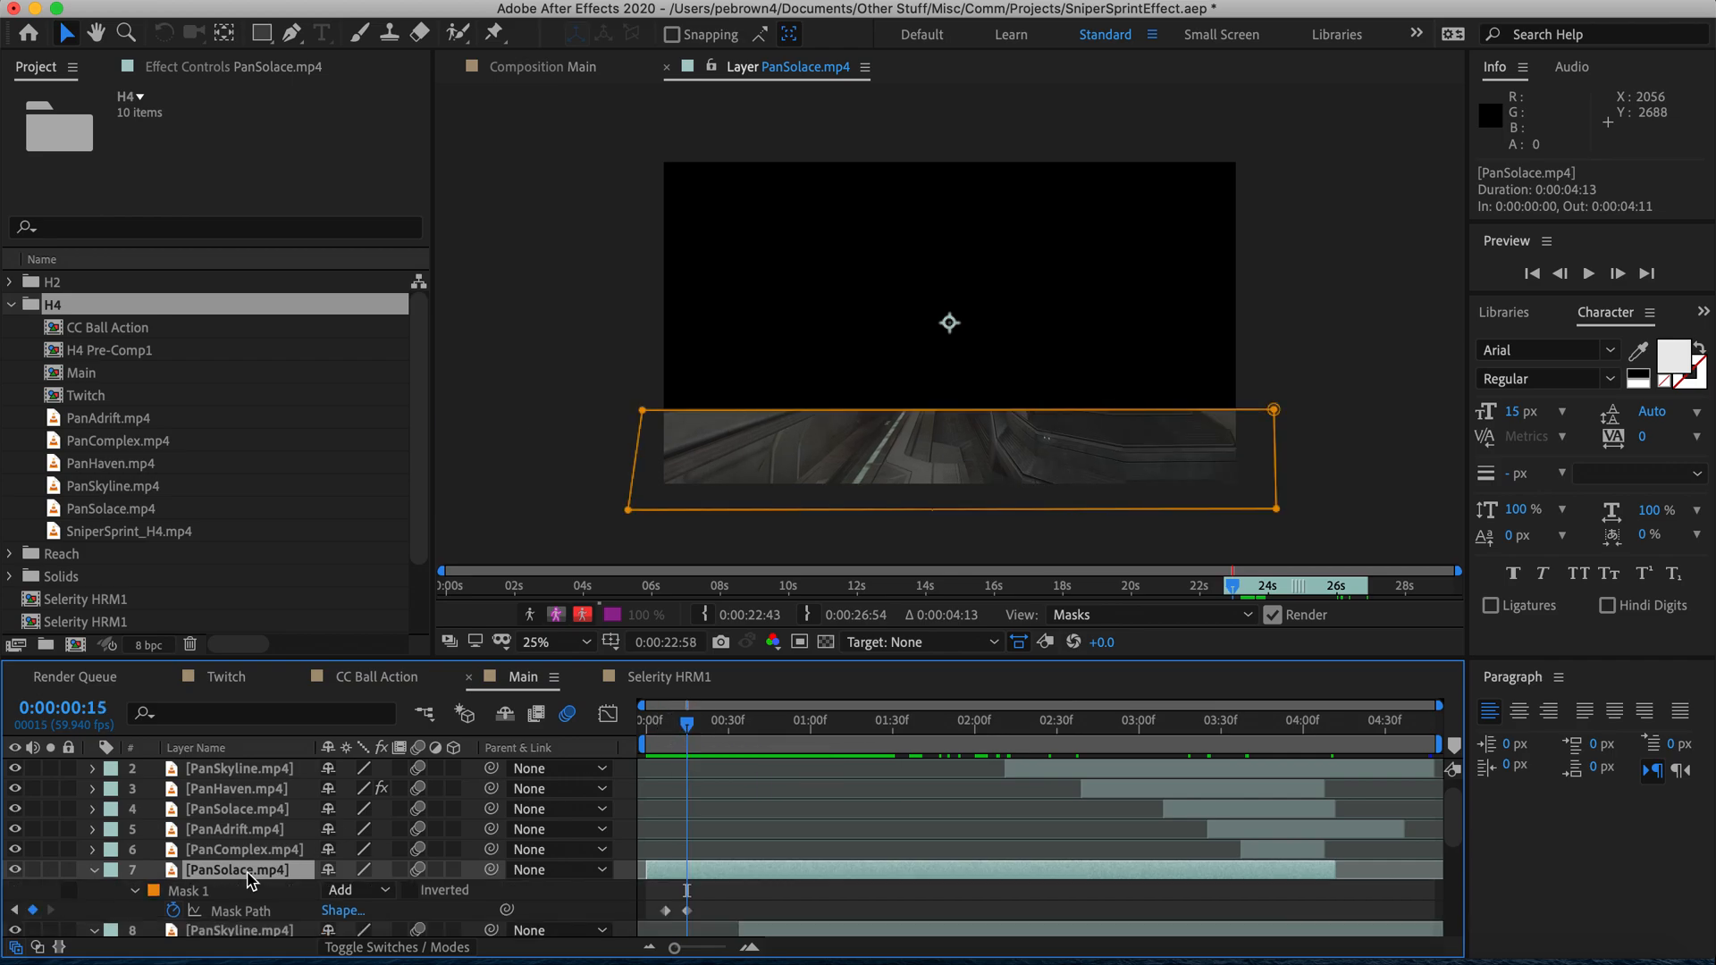
left_click(135, 891)
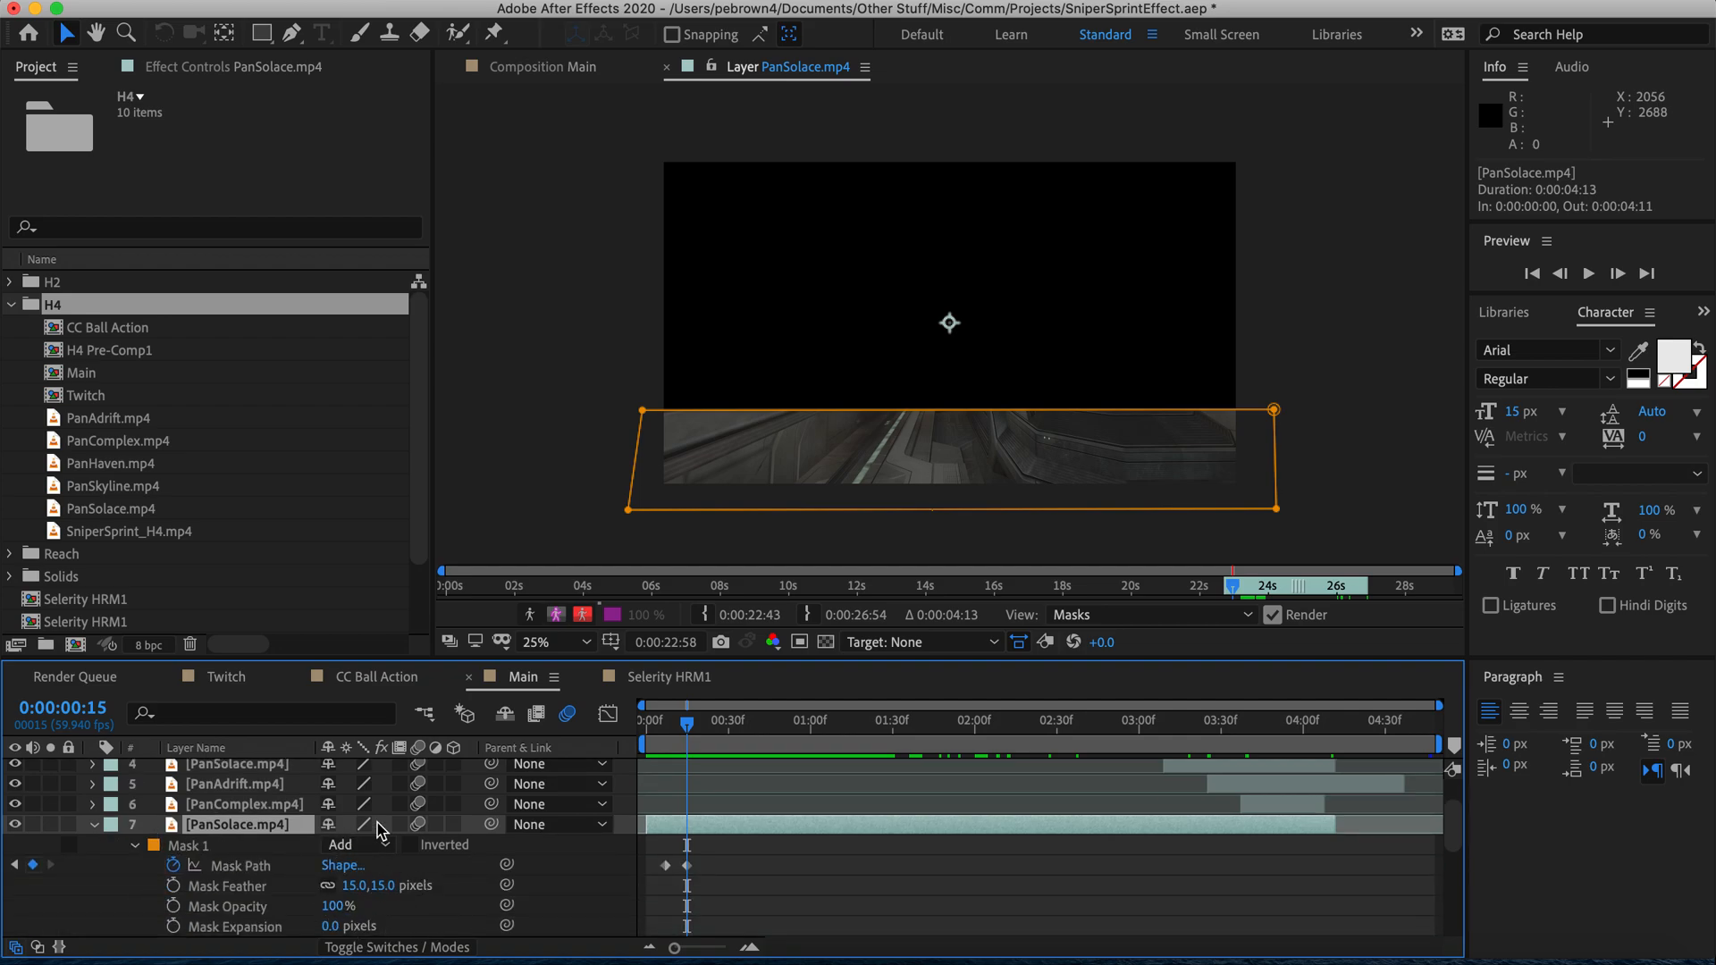
left_click(667, 68)
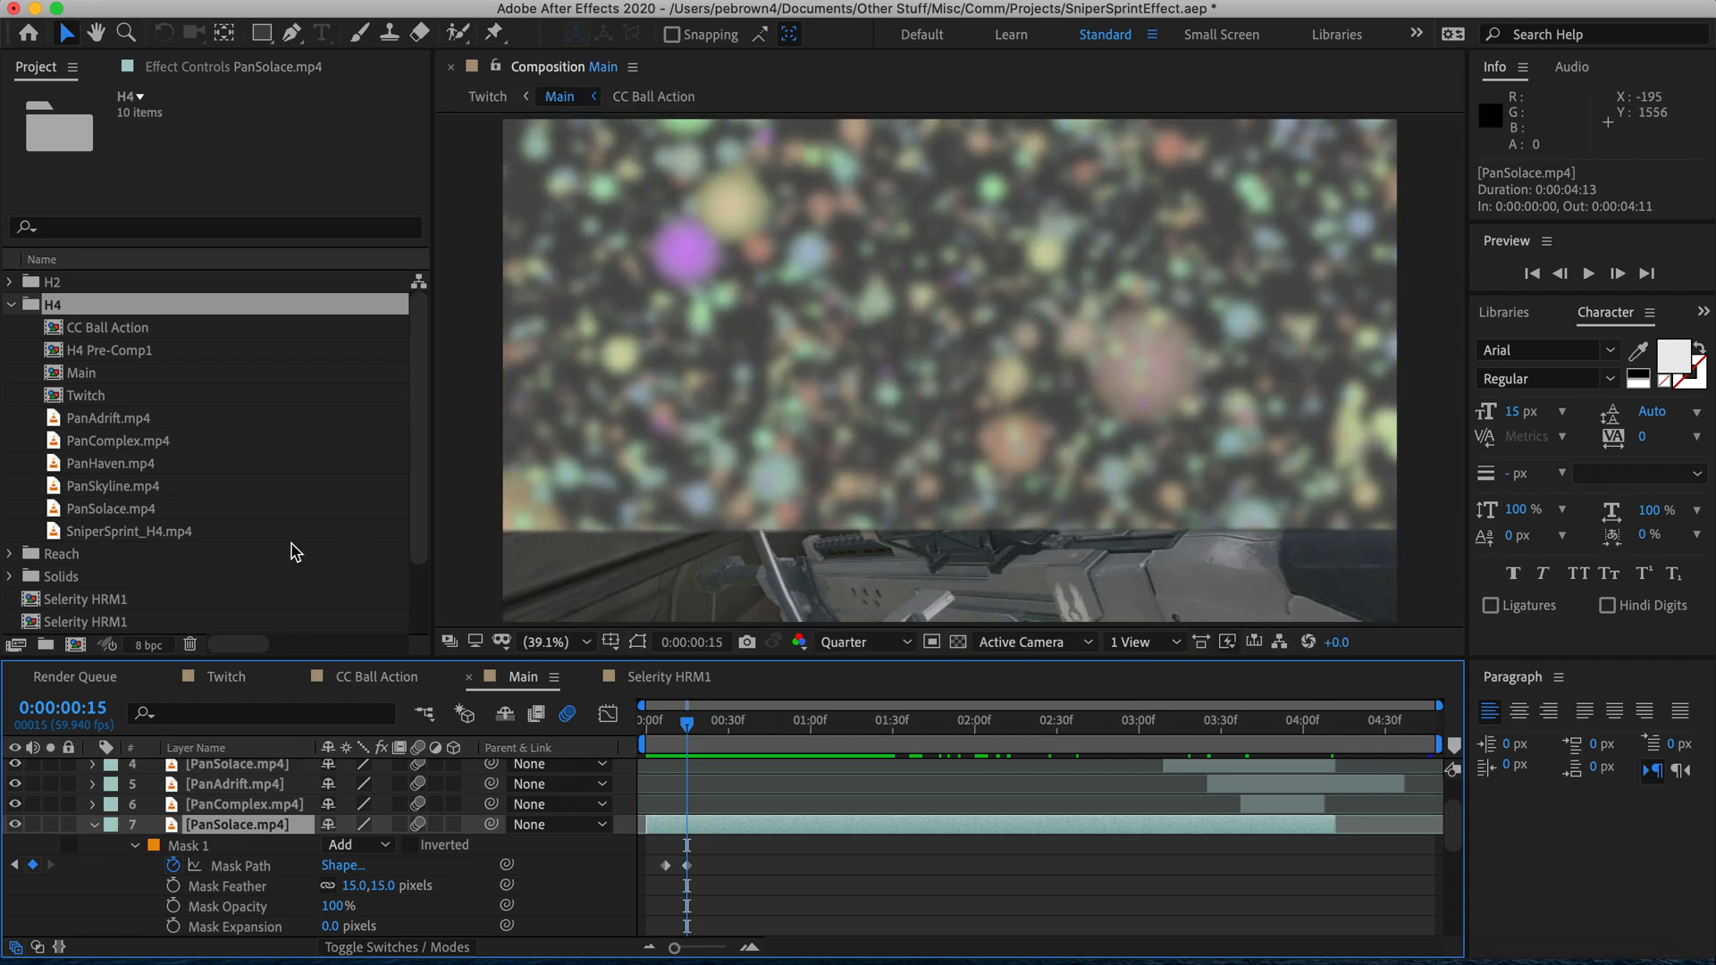
left_click(94, 825)
left_click(93, 844)
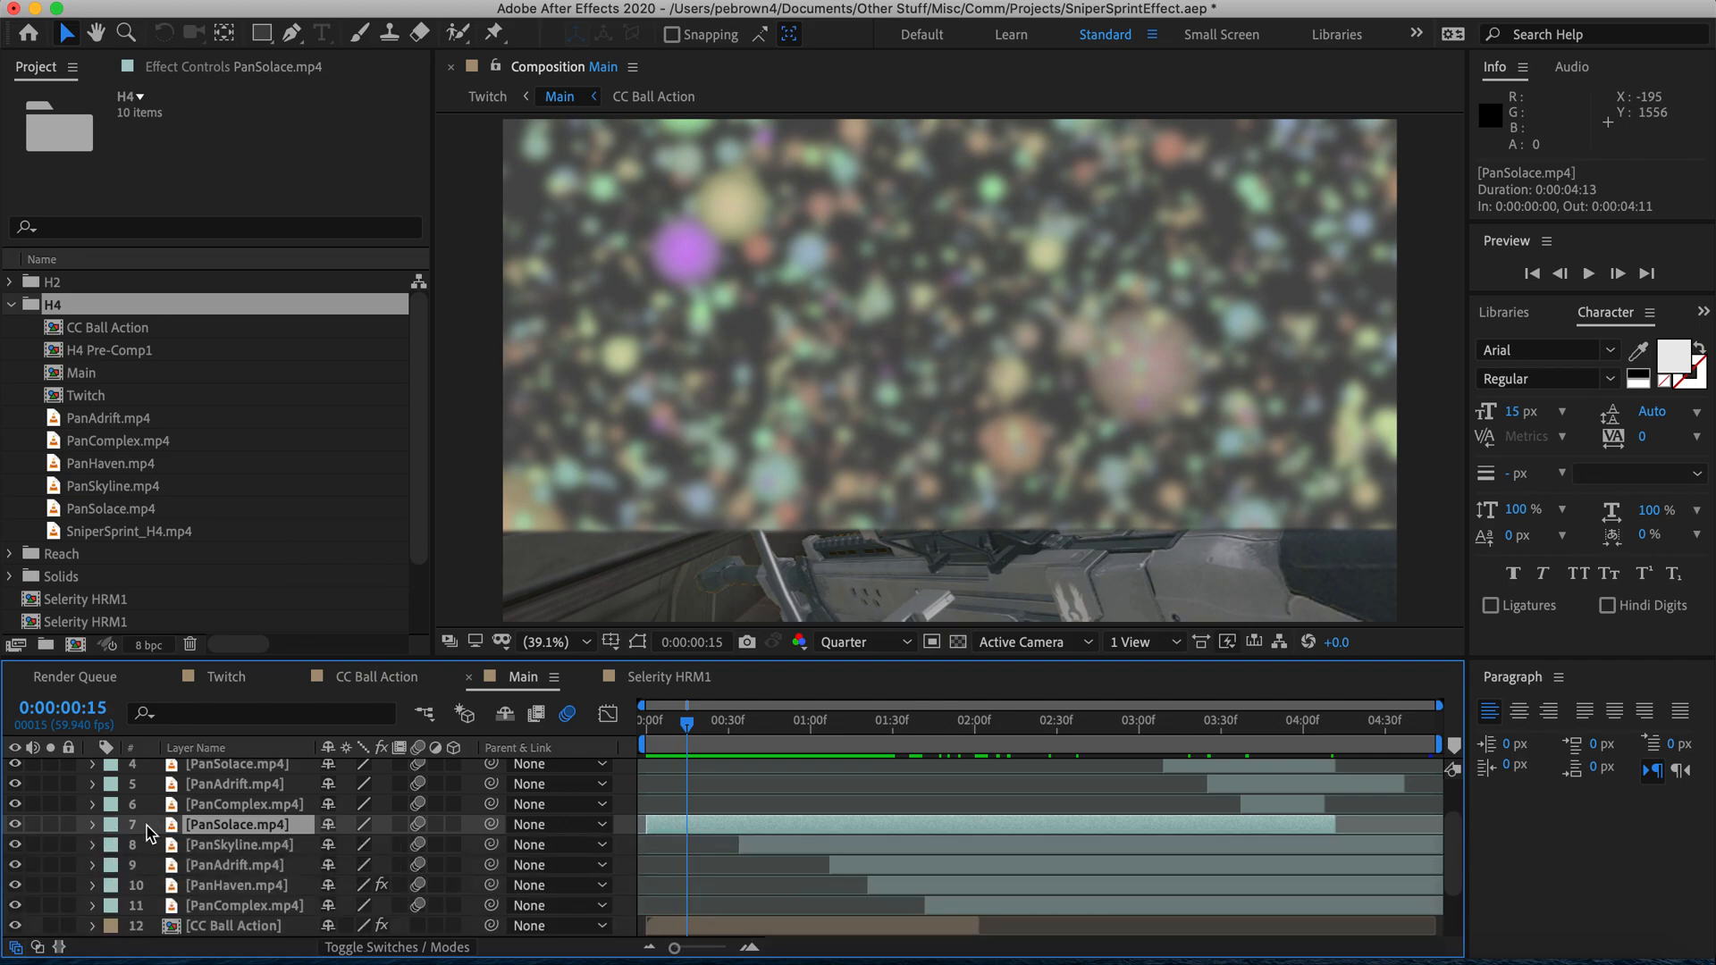
Step: Compare the original with the recreation by scrubbing Selerity HRM1 to 0;00;01;18 and the Main composition to 0:00:01:17
mouse_move(688, 732)
left_mouse_down()
mouse_move(809, 731)
mouse_move(677, 727)
mouse_move(706, 728)
left_mouse_up()
left_click(669, 677)
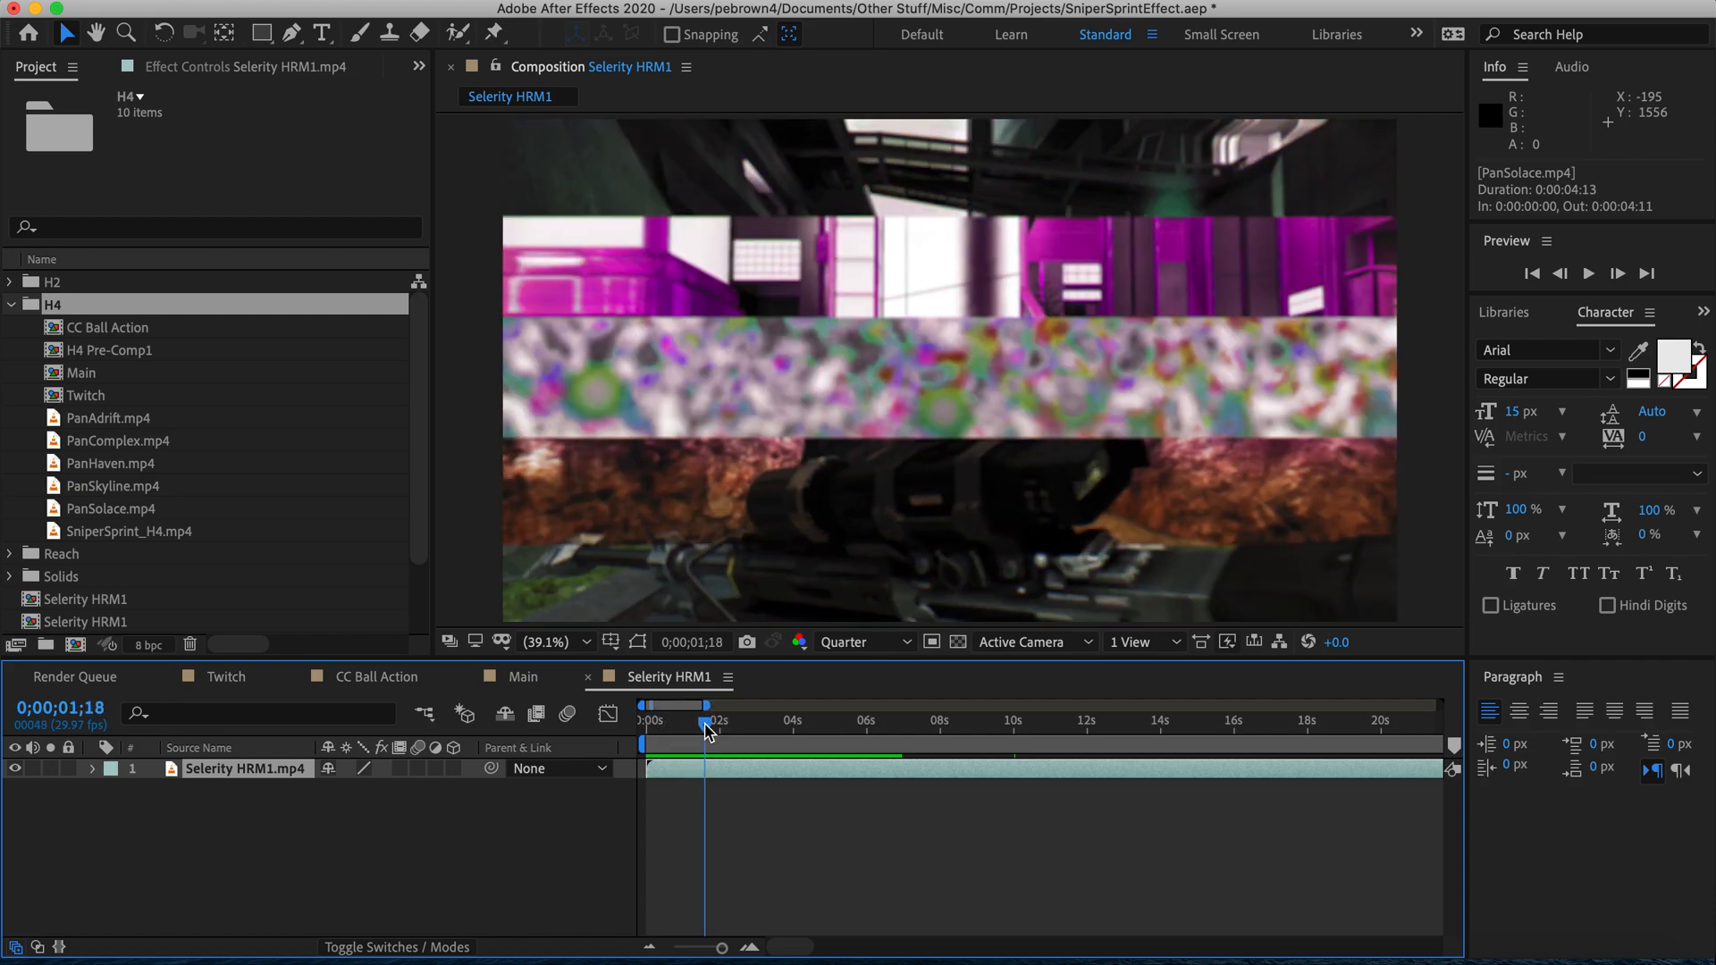
left_click(539, 679)
left_click_drag(688, 731, 857, 731)
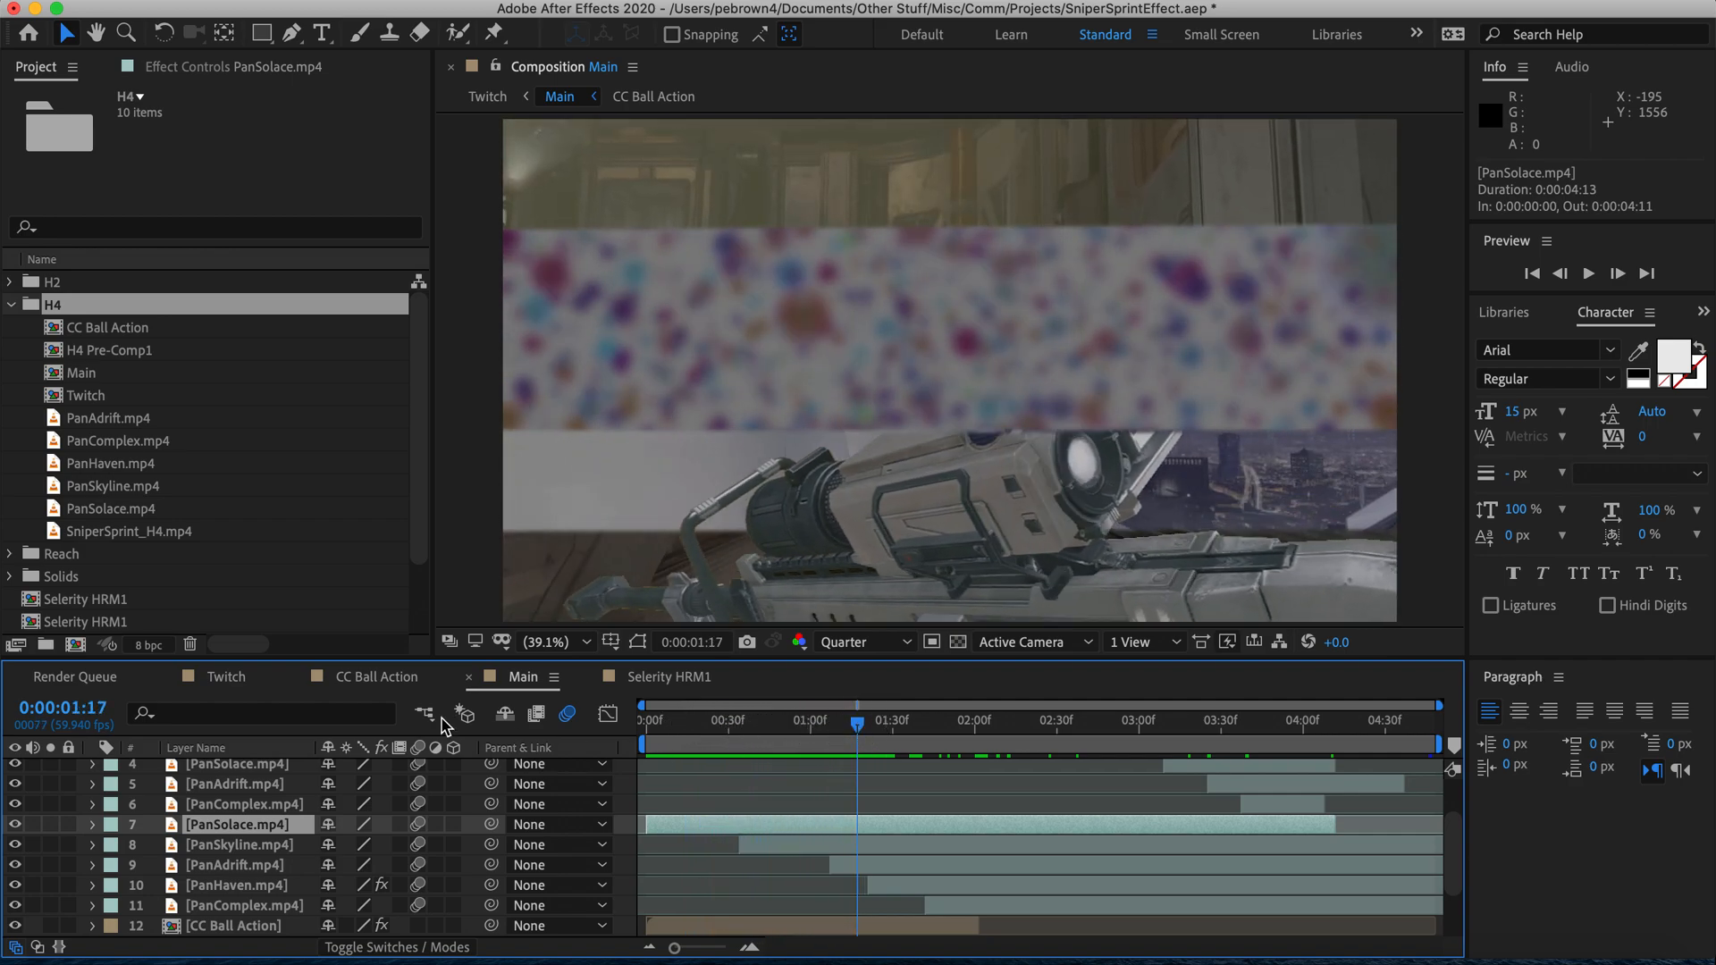
scroll(251, 807, "up", 3)
Step: Open the CC Ball Action composition, show Adjustment Layer 5's effects, and switch Fast Box Blur off and on to compare
left_click(367, 679)
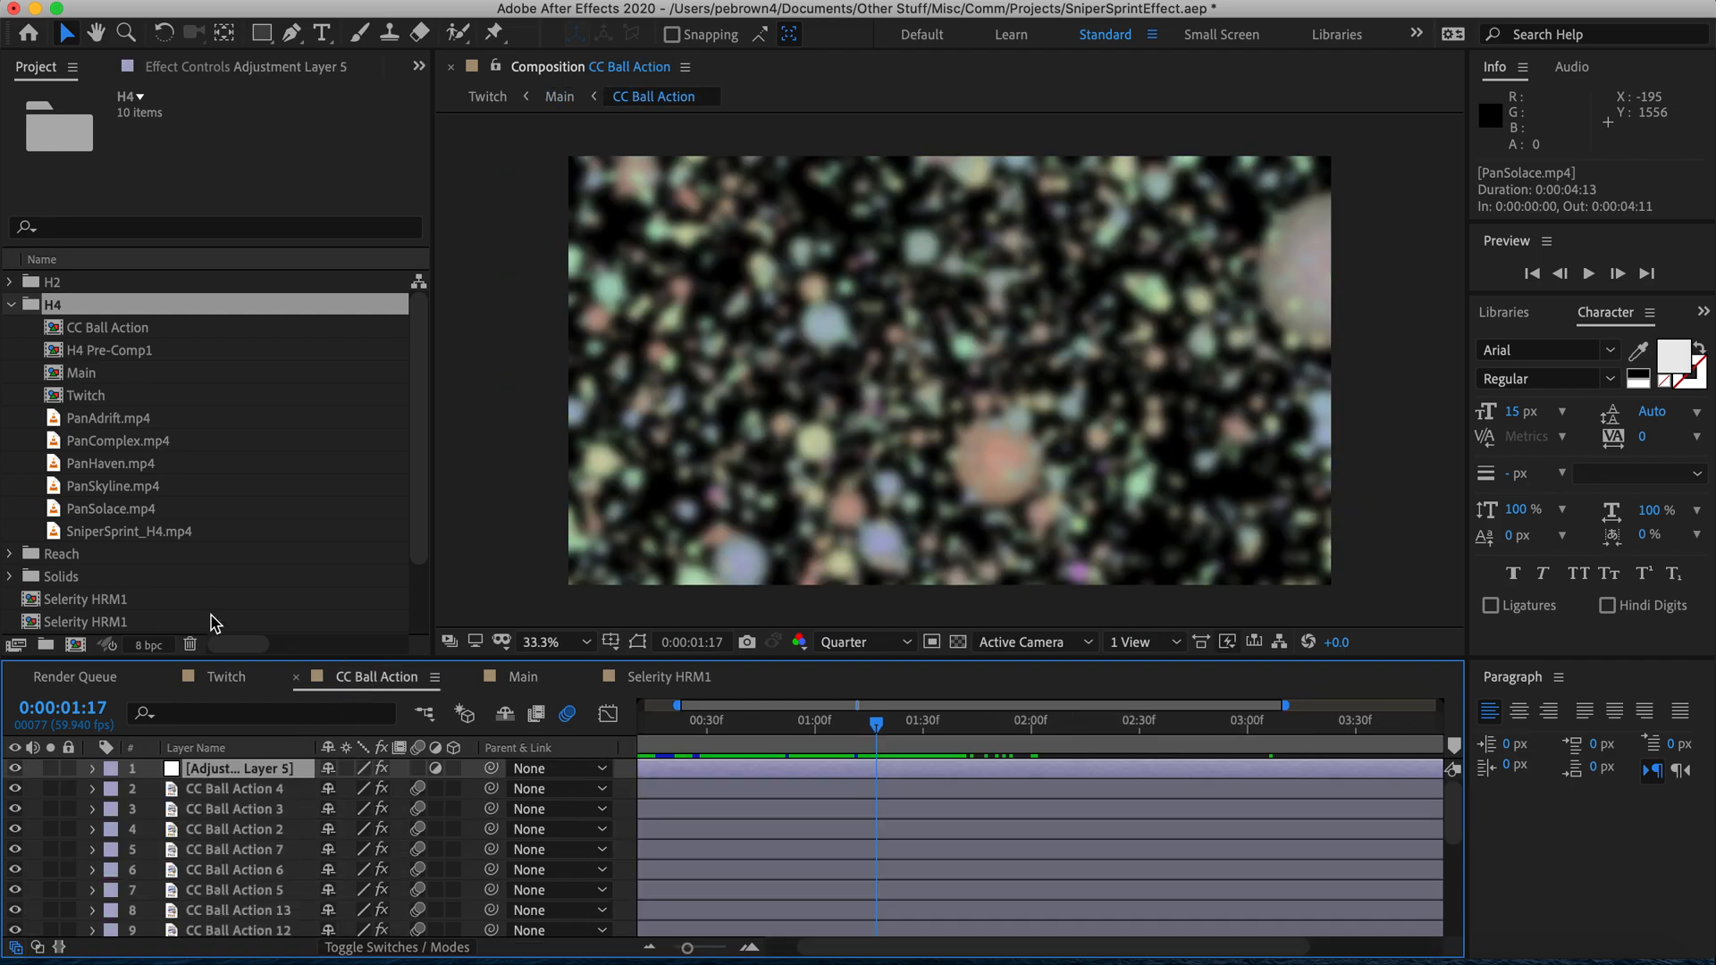
left_click(246, 66)
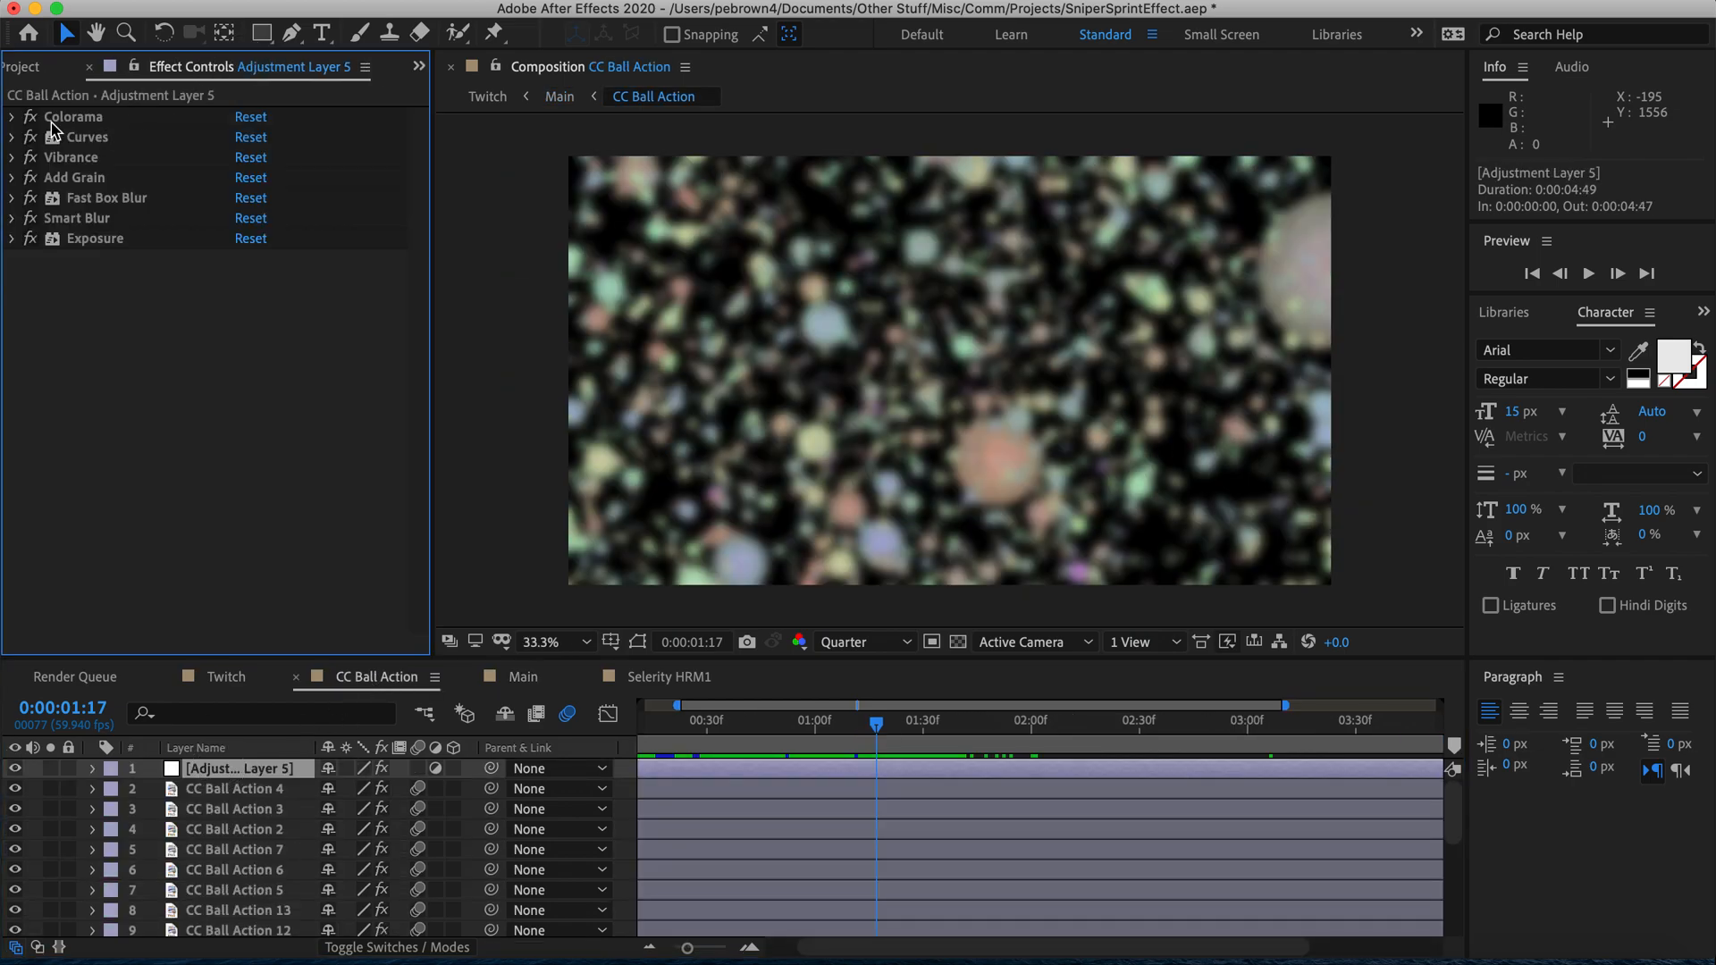
left_click(29, 197)
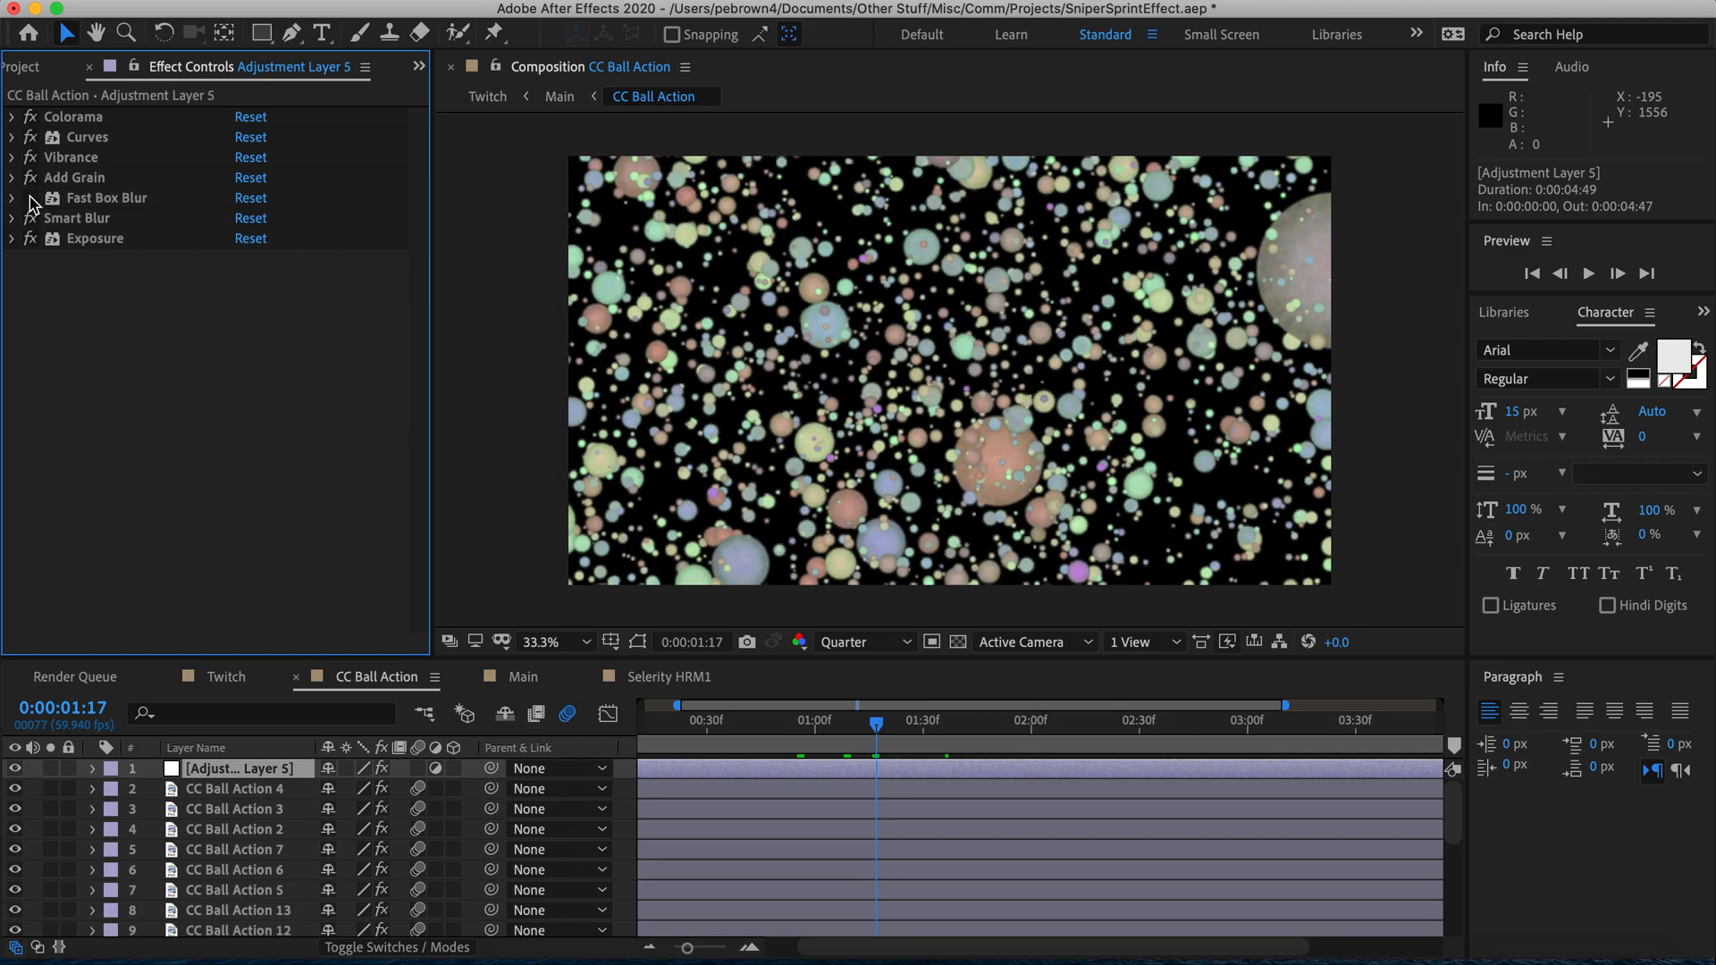
left_click(29, 197)
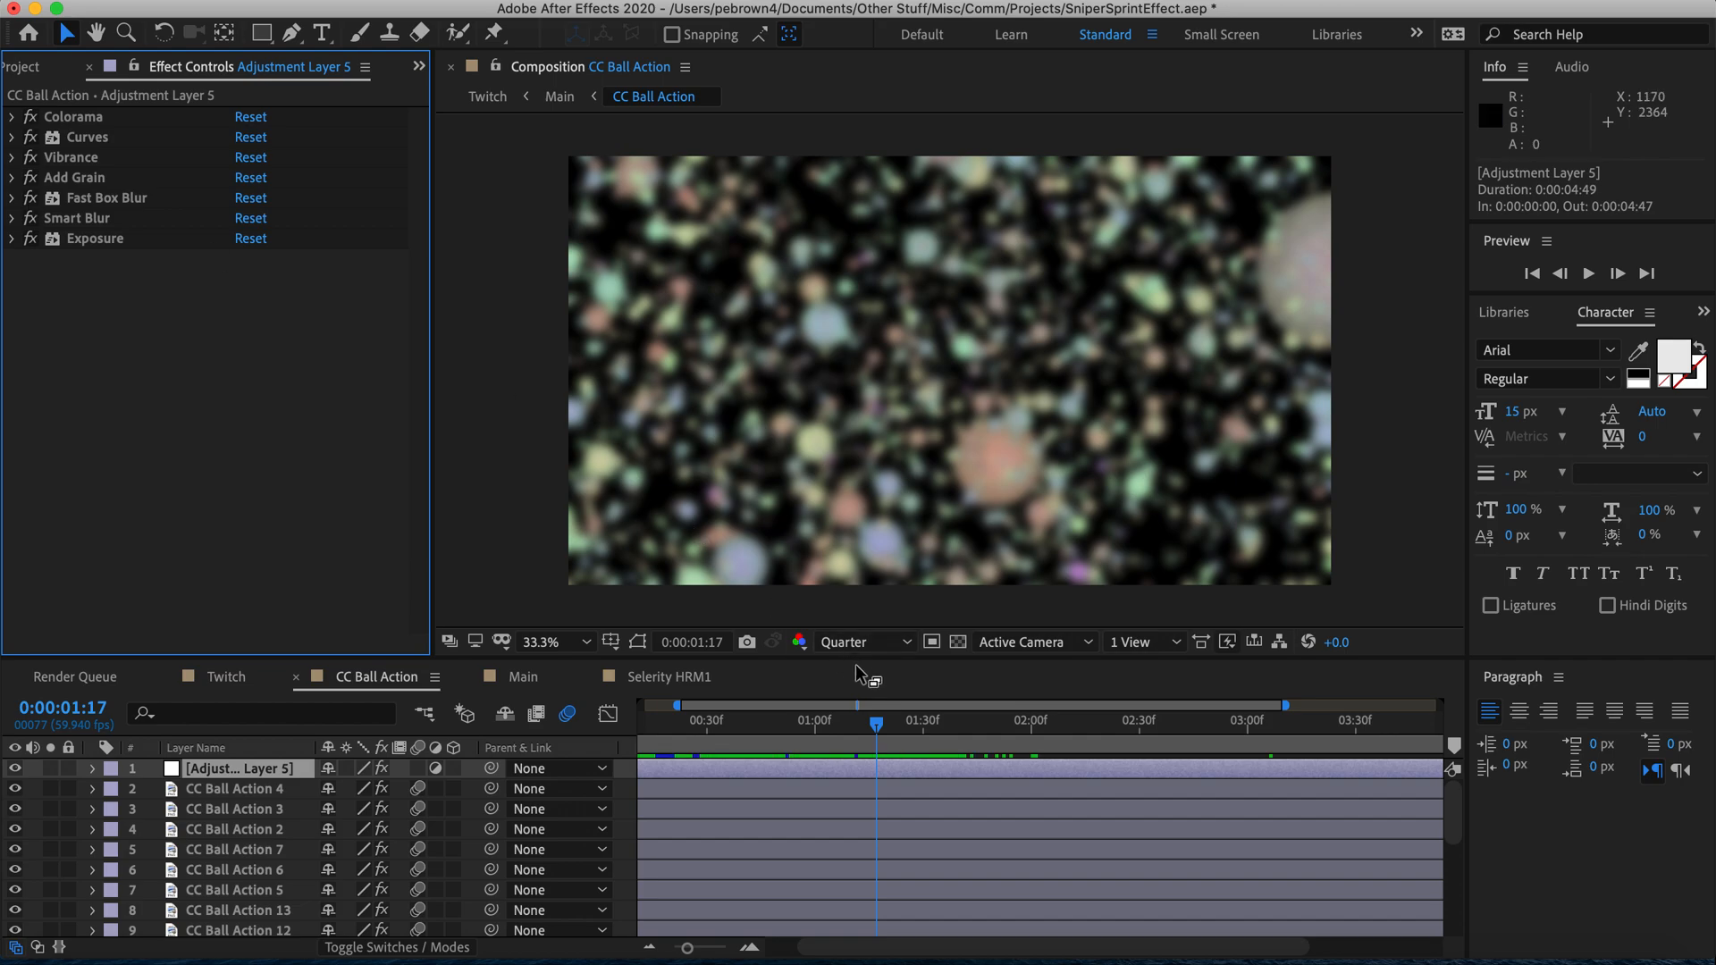
Step: Compare the original with the recreation by scrubbing Selerity HRM1 to 0;00;02;08 and the Main composition to 0:00:02:23
left_click(636, 676)
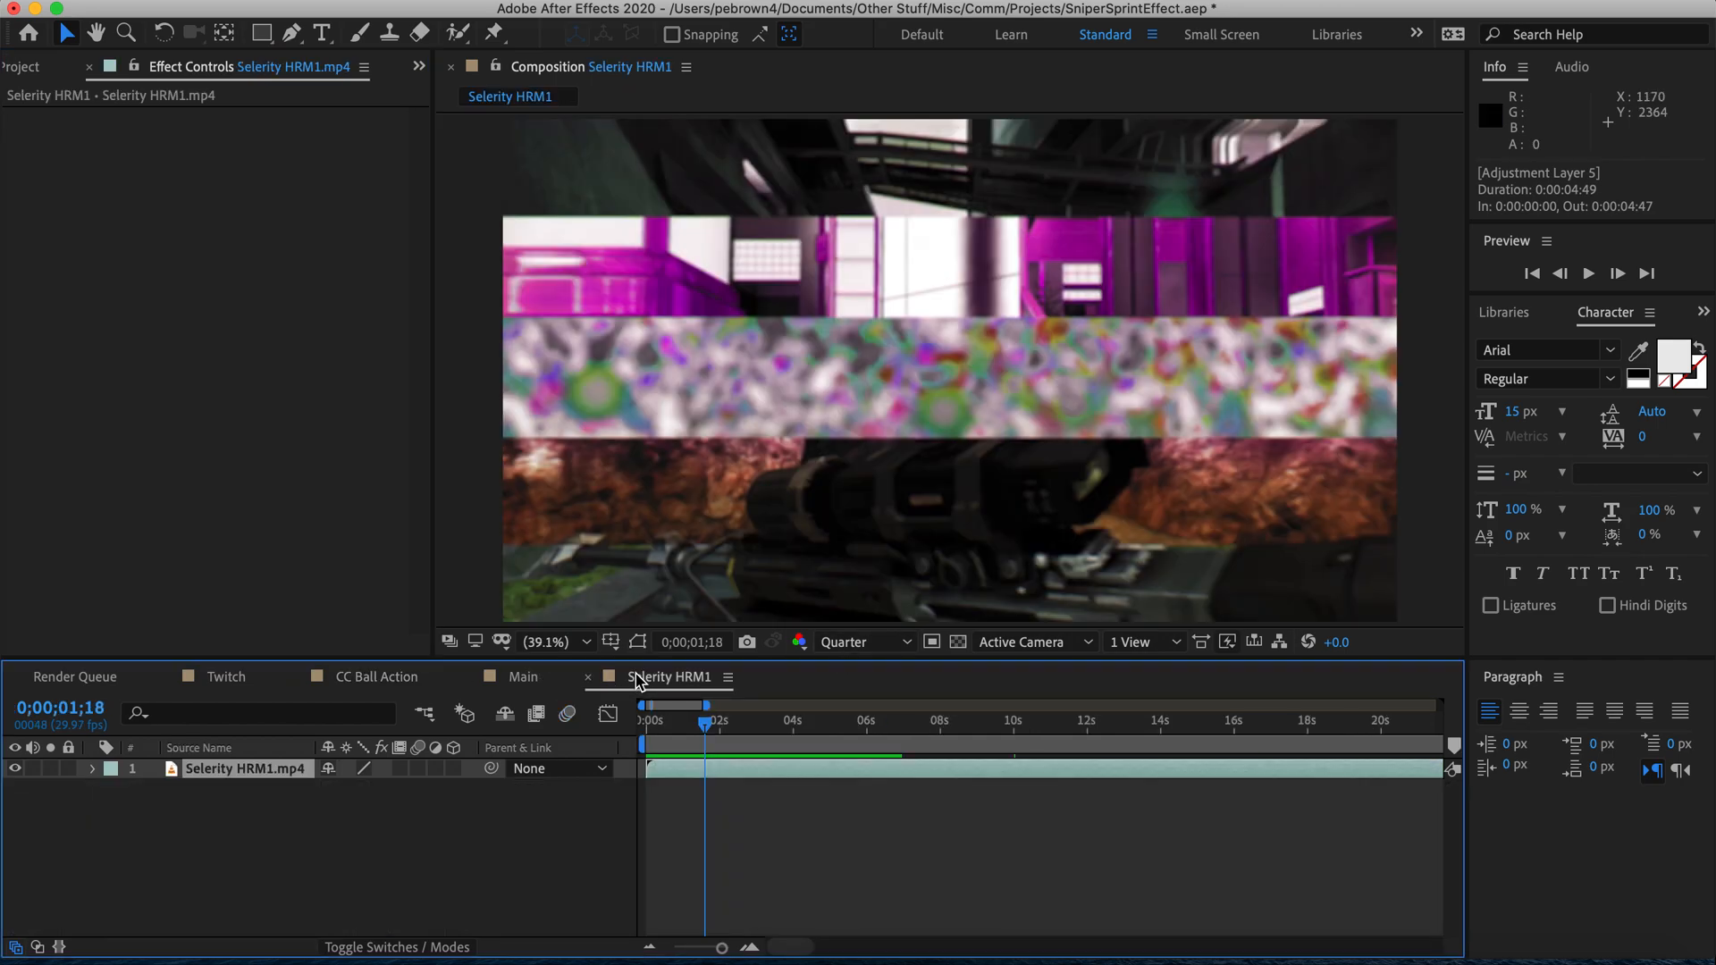
left_click_drag(709, 728, 716, 728)
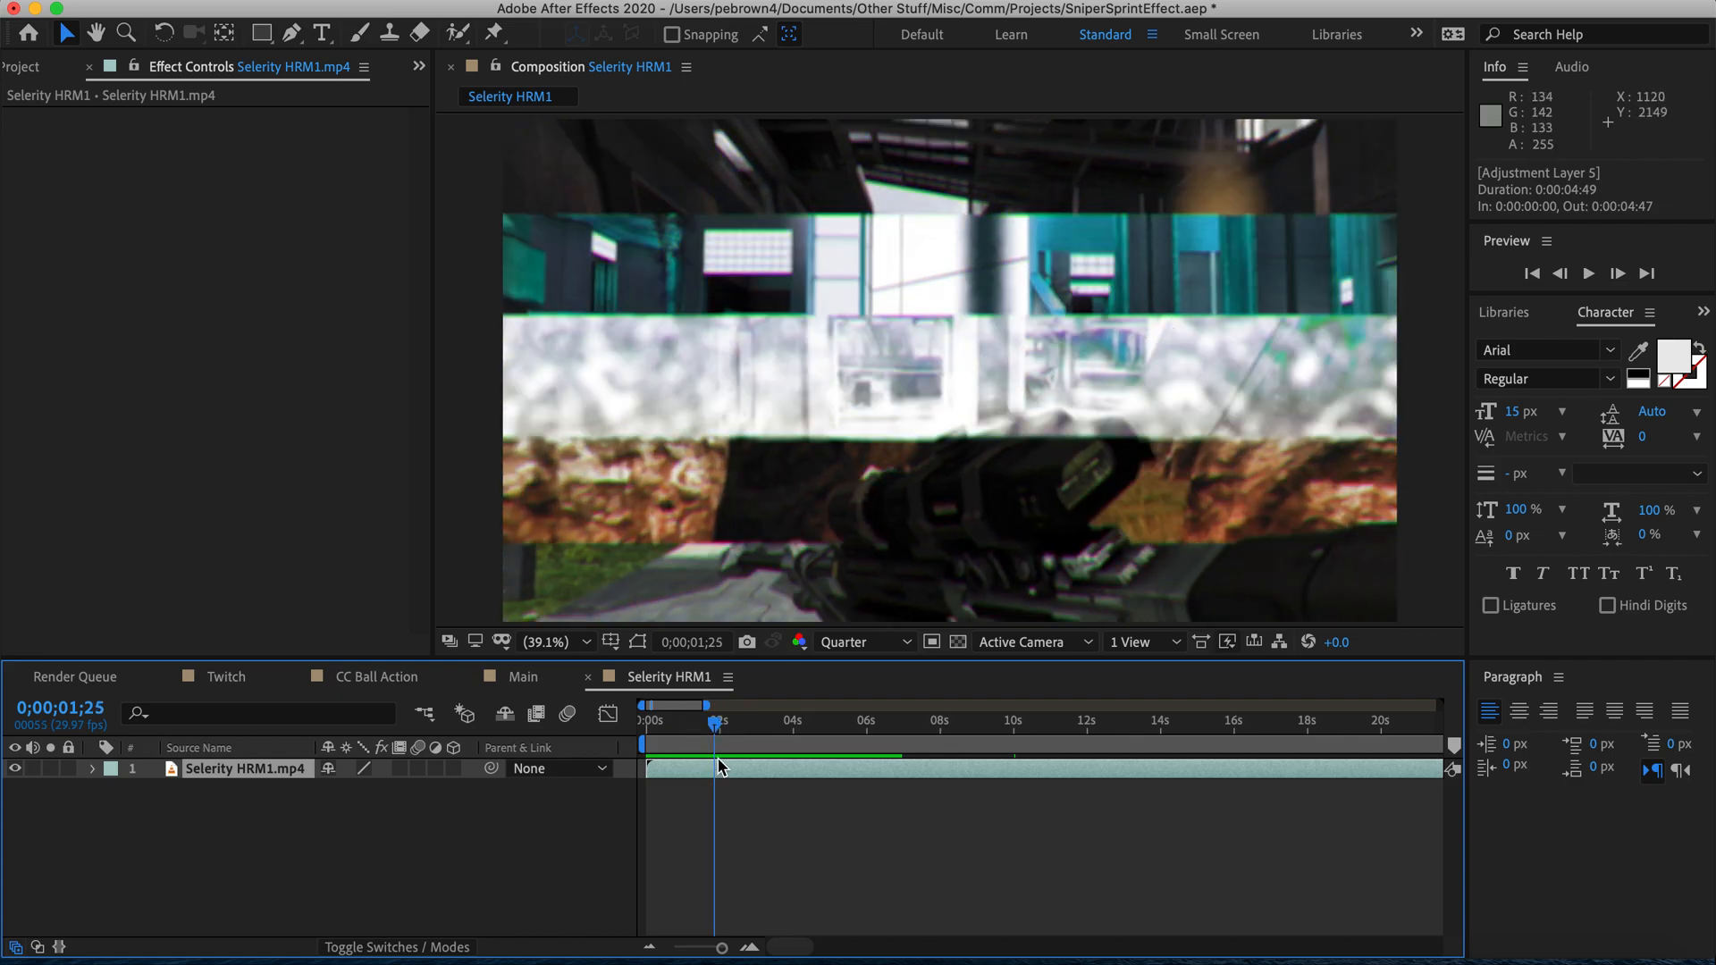
left_click_drag(715, 729, 731, 731)
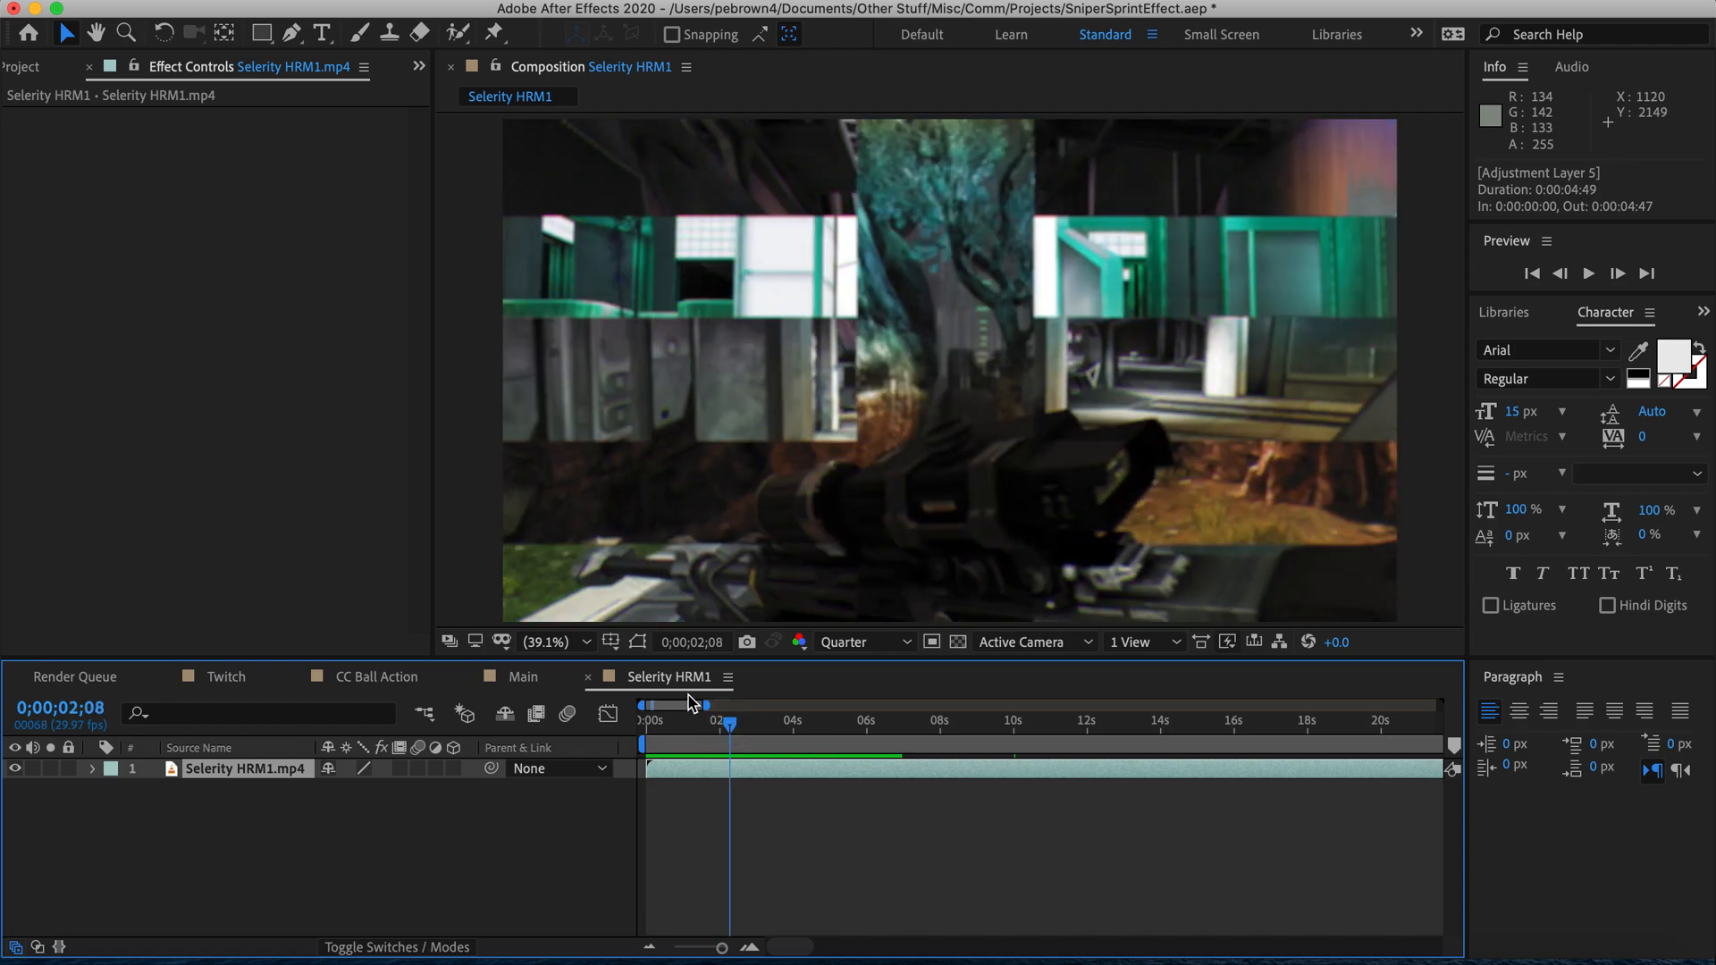
left_click(528, 677)
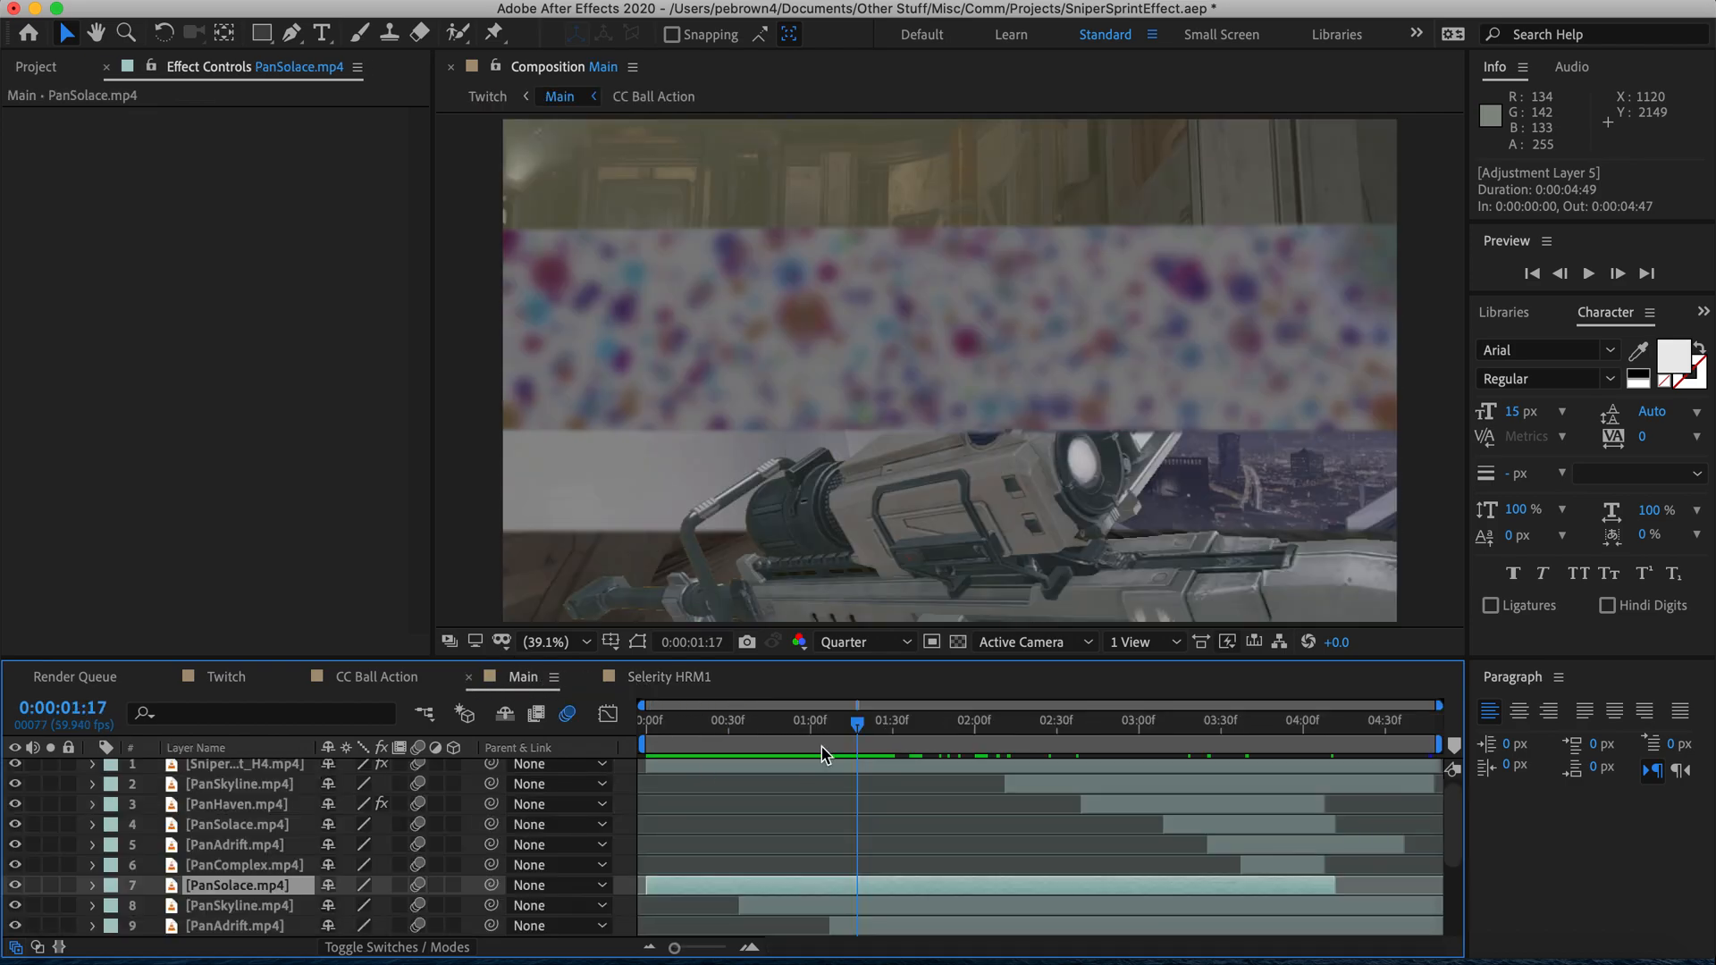
left_click_drag(856, 726, 1038, 719)
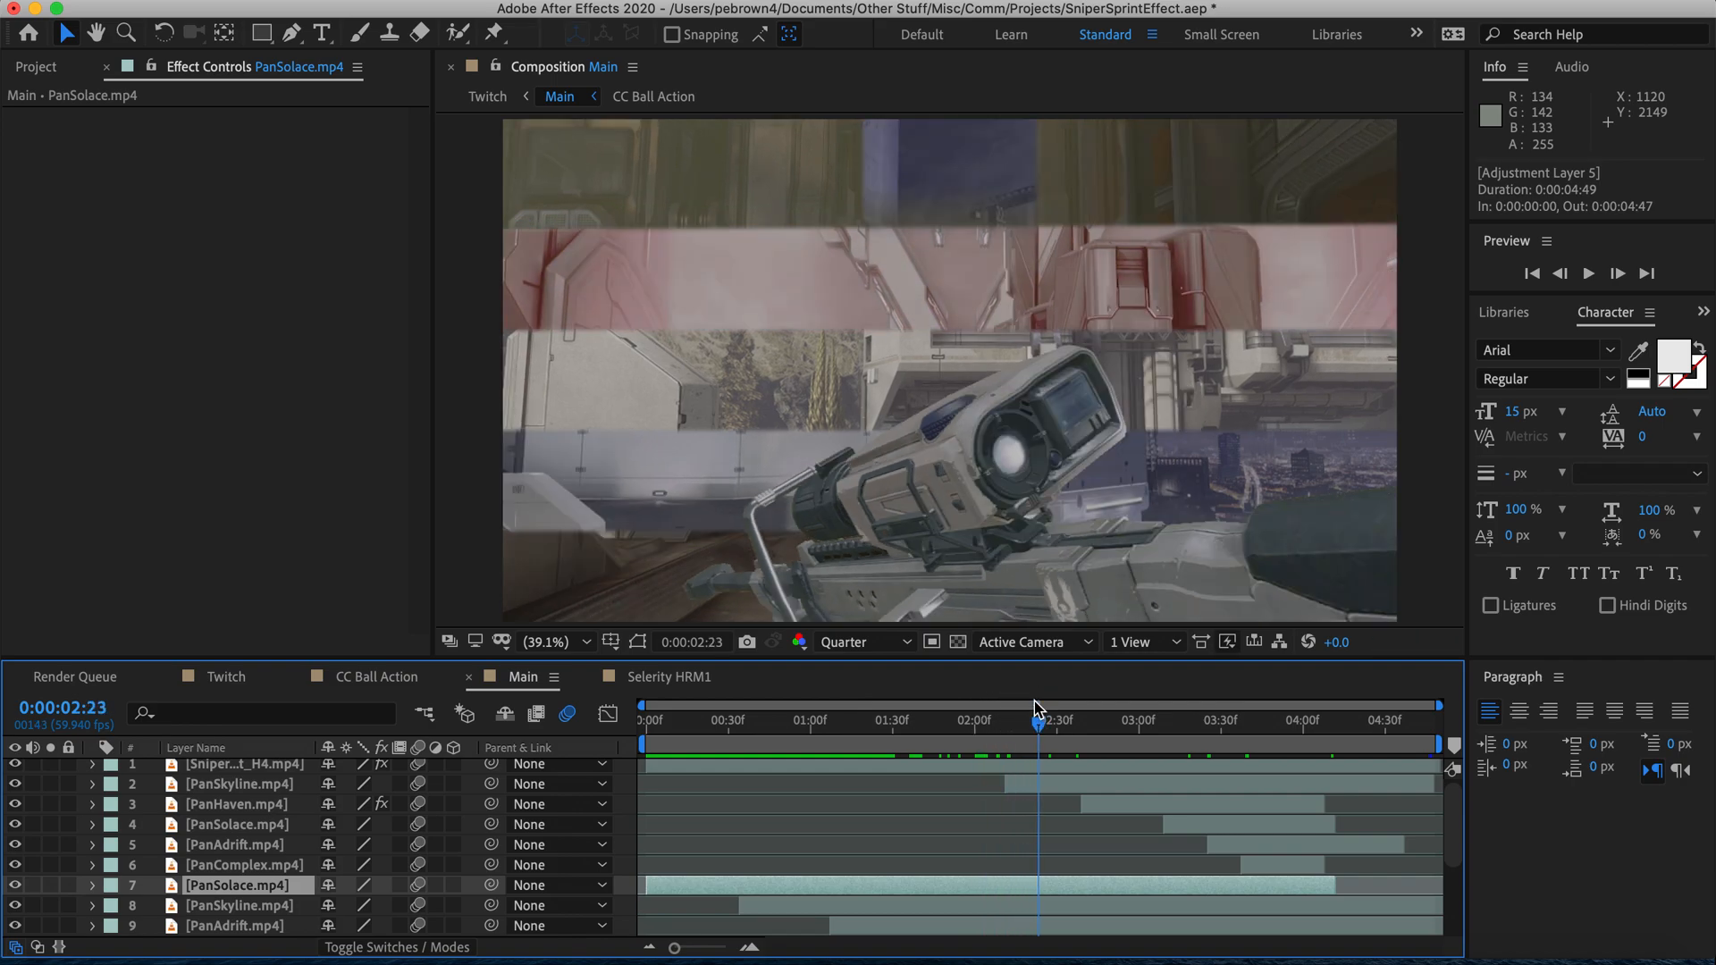
Step: Examine the Hue/Saturation and Curves settings on layer 3 (PanHaven.mp4) of the Main composition, and collapse both effects
scroll(240, 886, "up", 1)
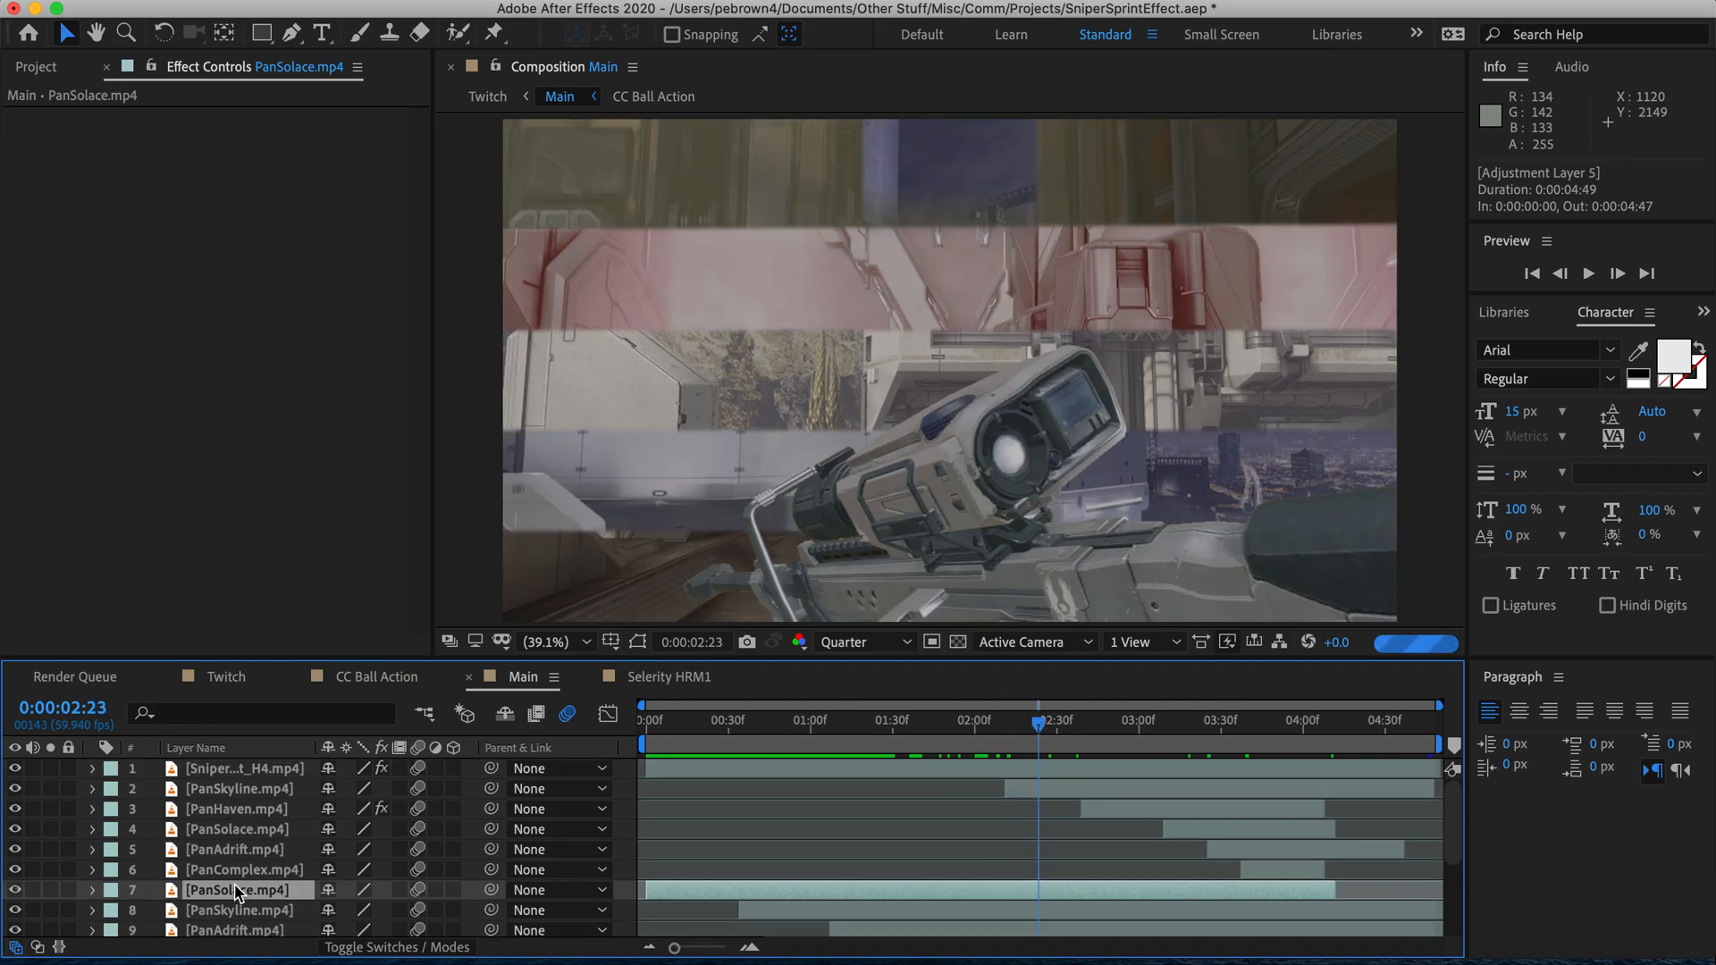
left_click(239, 810)
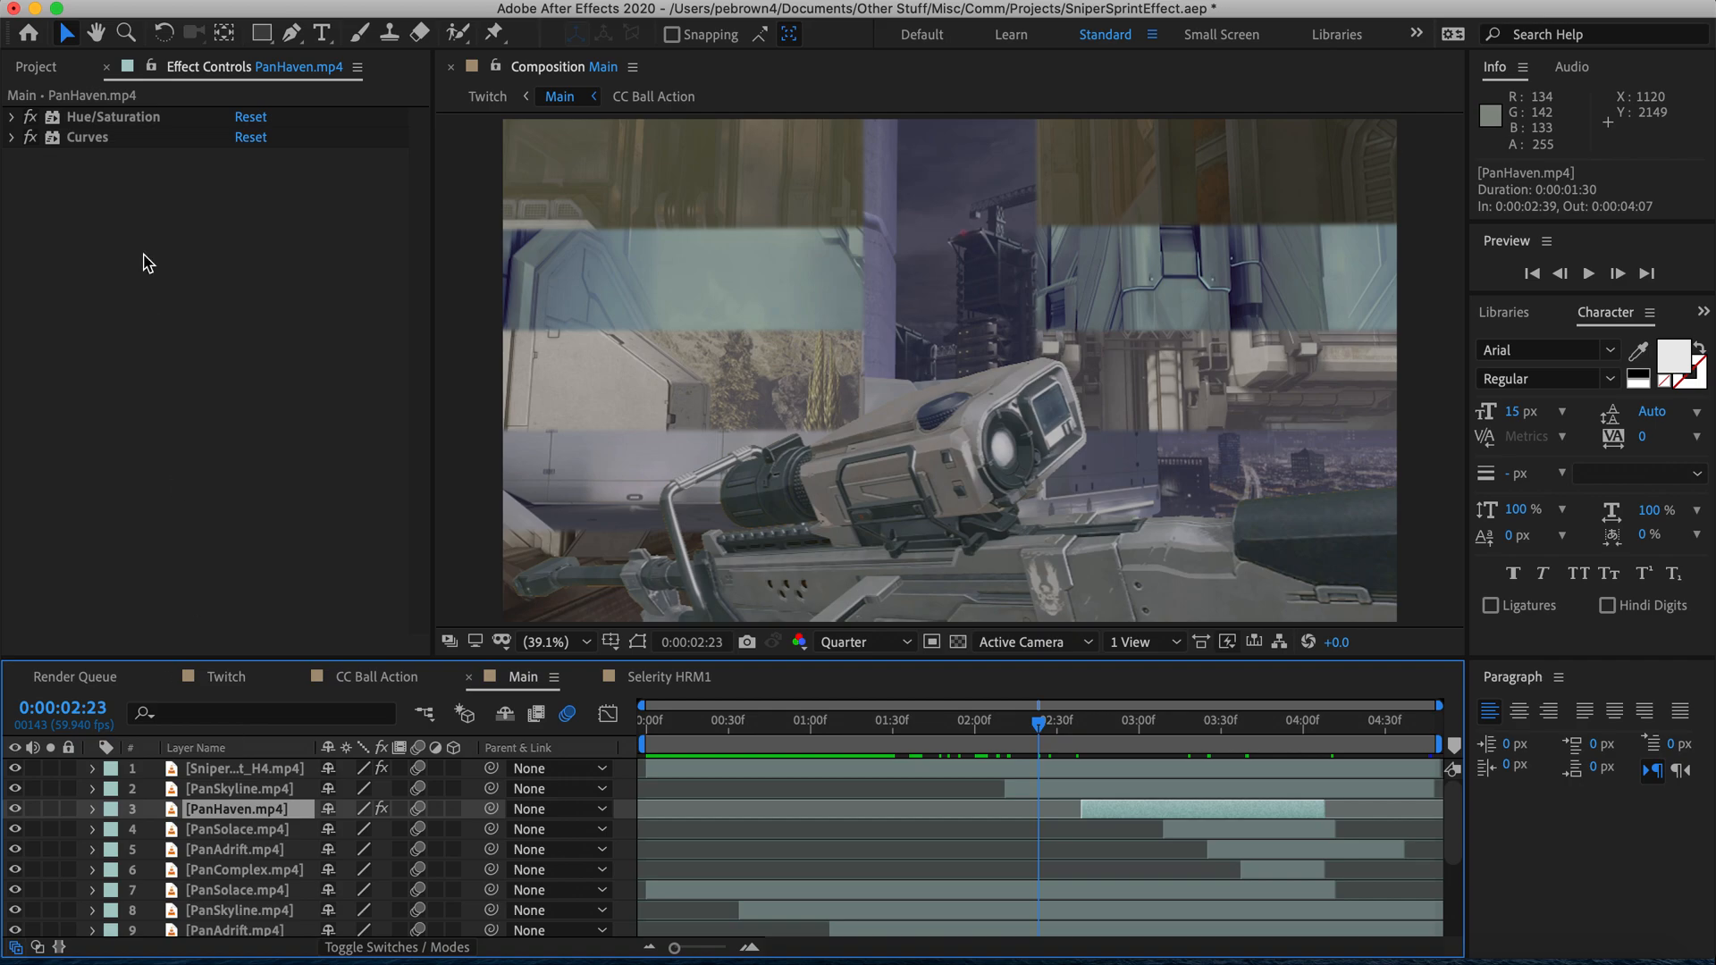
left_click(9, 138)
left_click(14, 115)
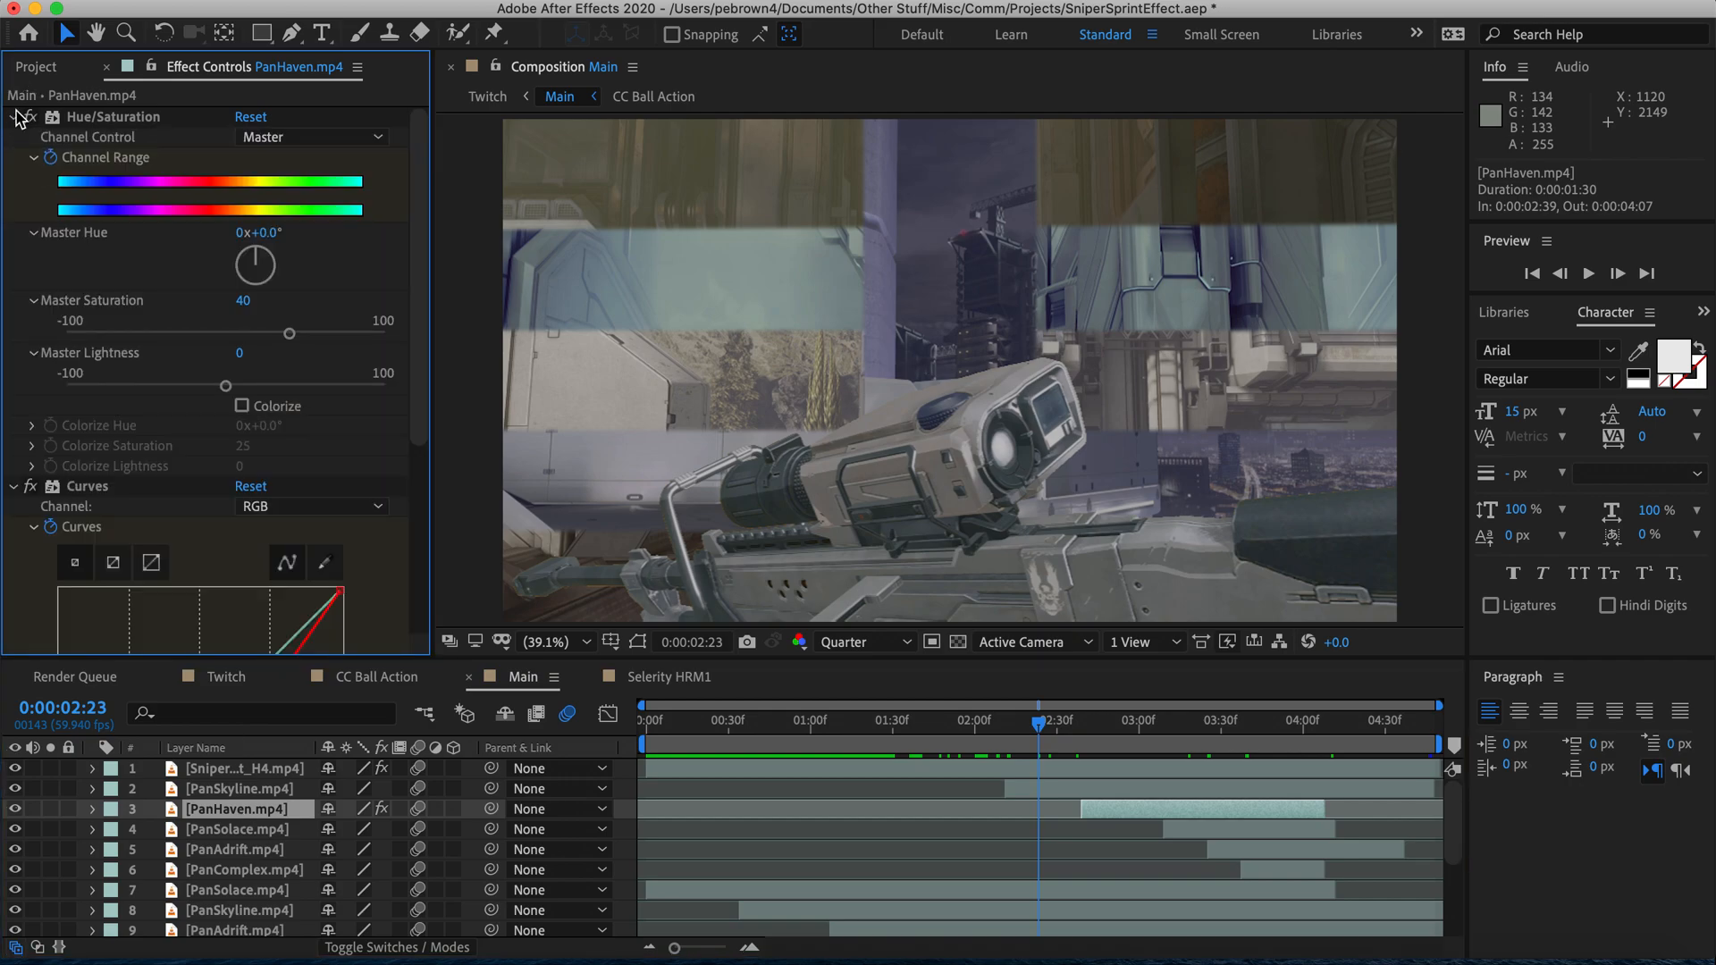
left_click(14, 117)
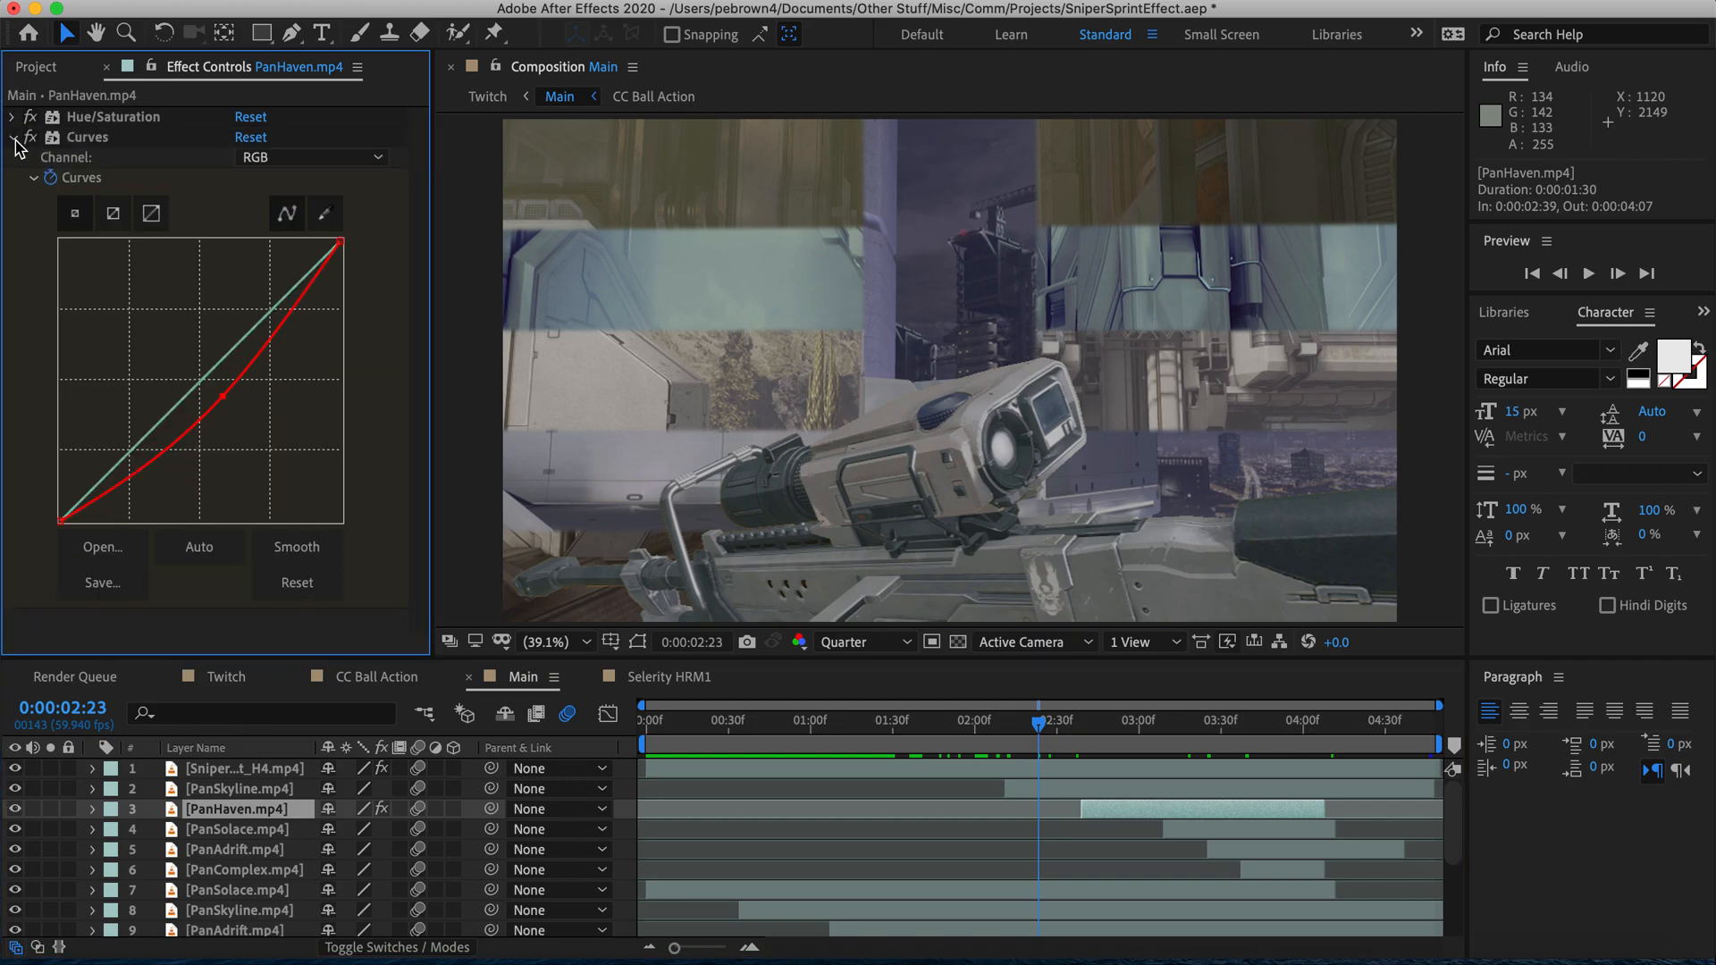
left_click(13, 138)
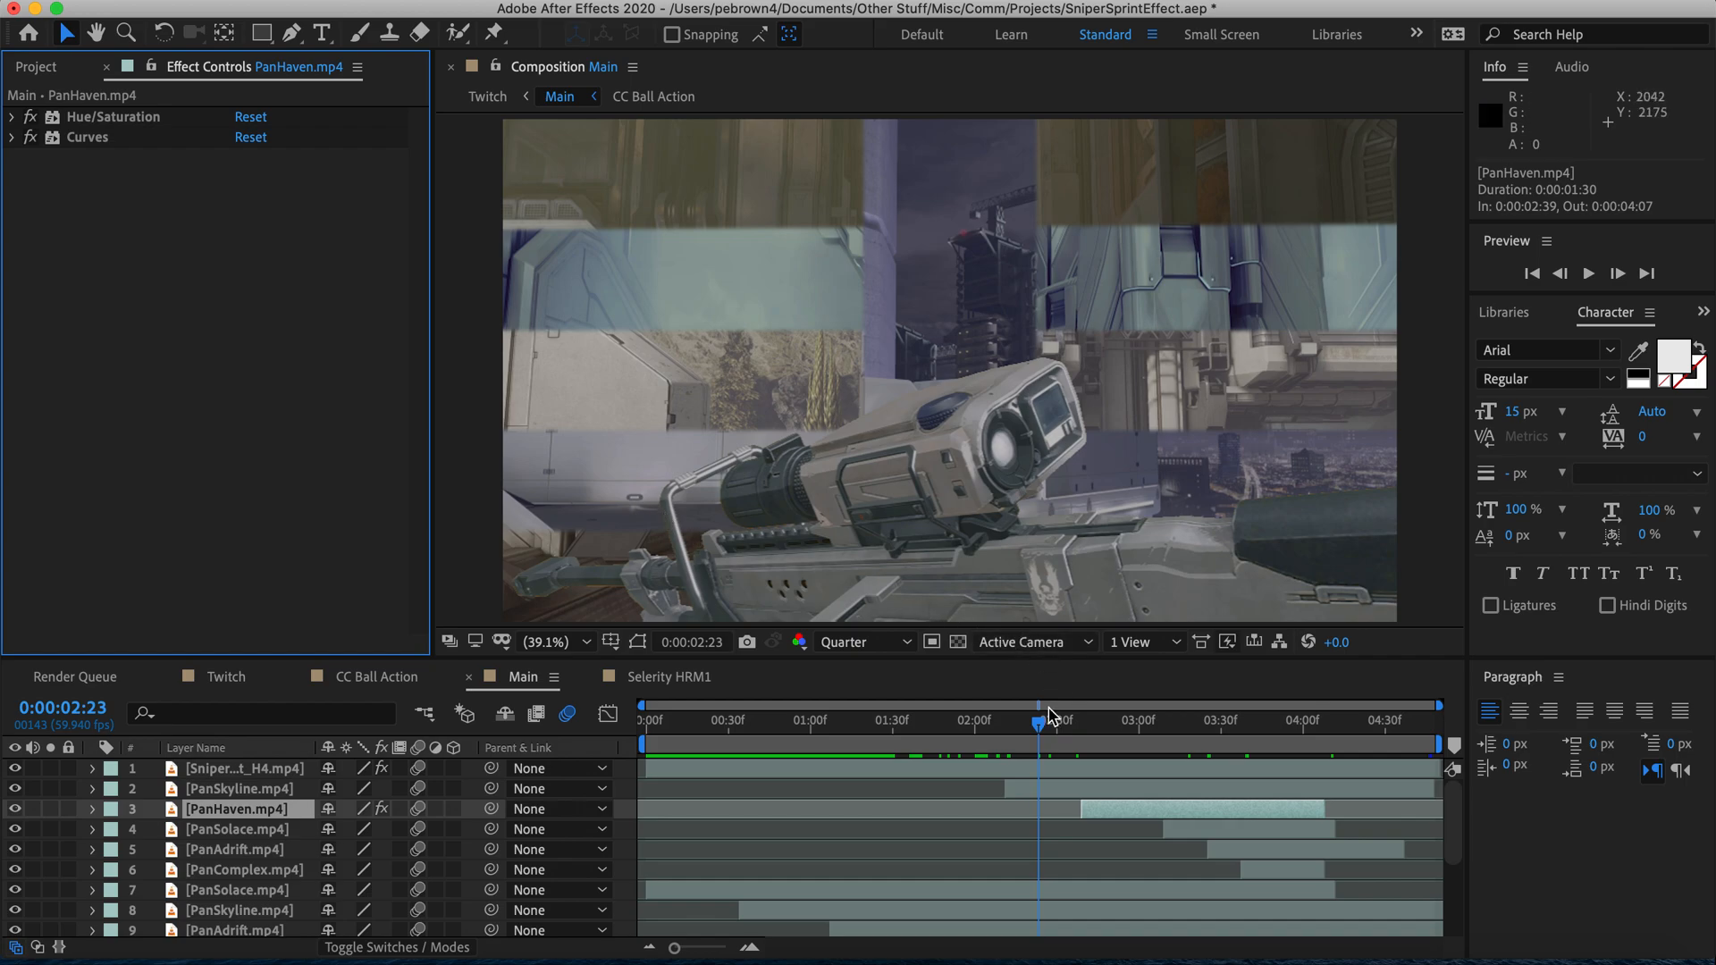
Step: Scrub the Main composition to 0:00:03:10, and open the Twitch composition at 0:00:00:30
left_click_drag(1039, 734, 1167, 734)
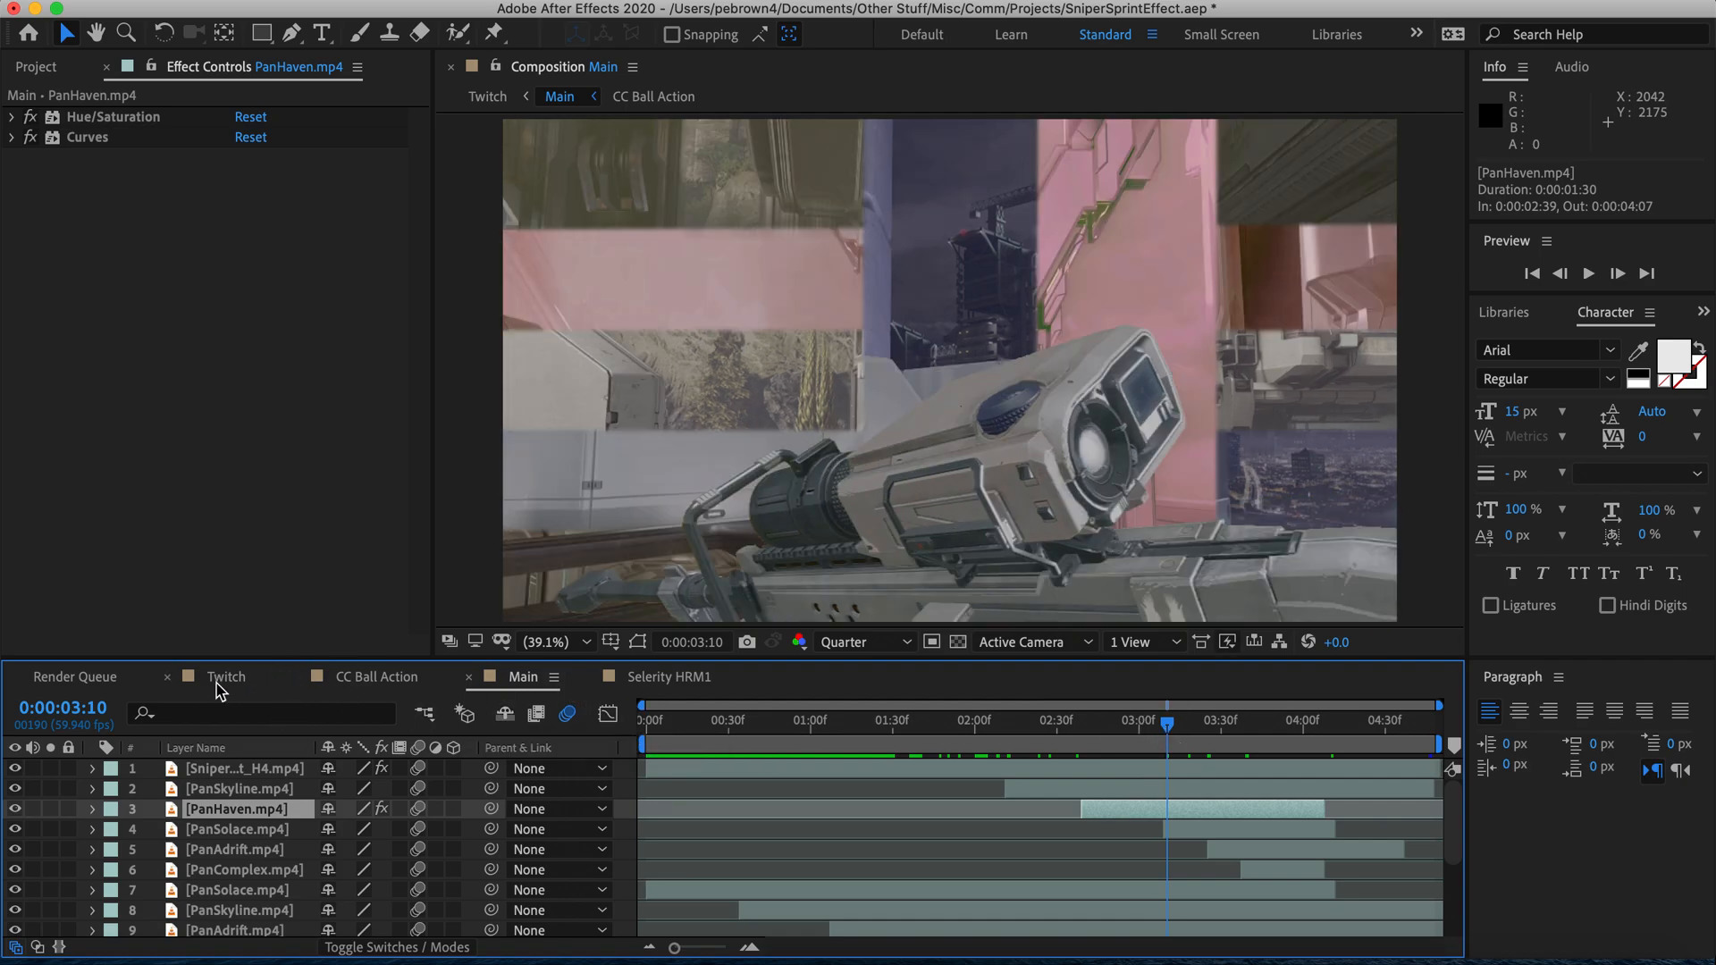
left_click(224, 677)
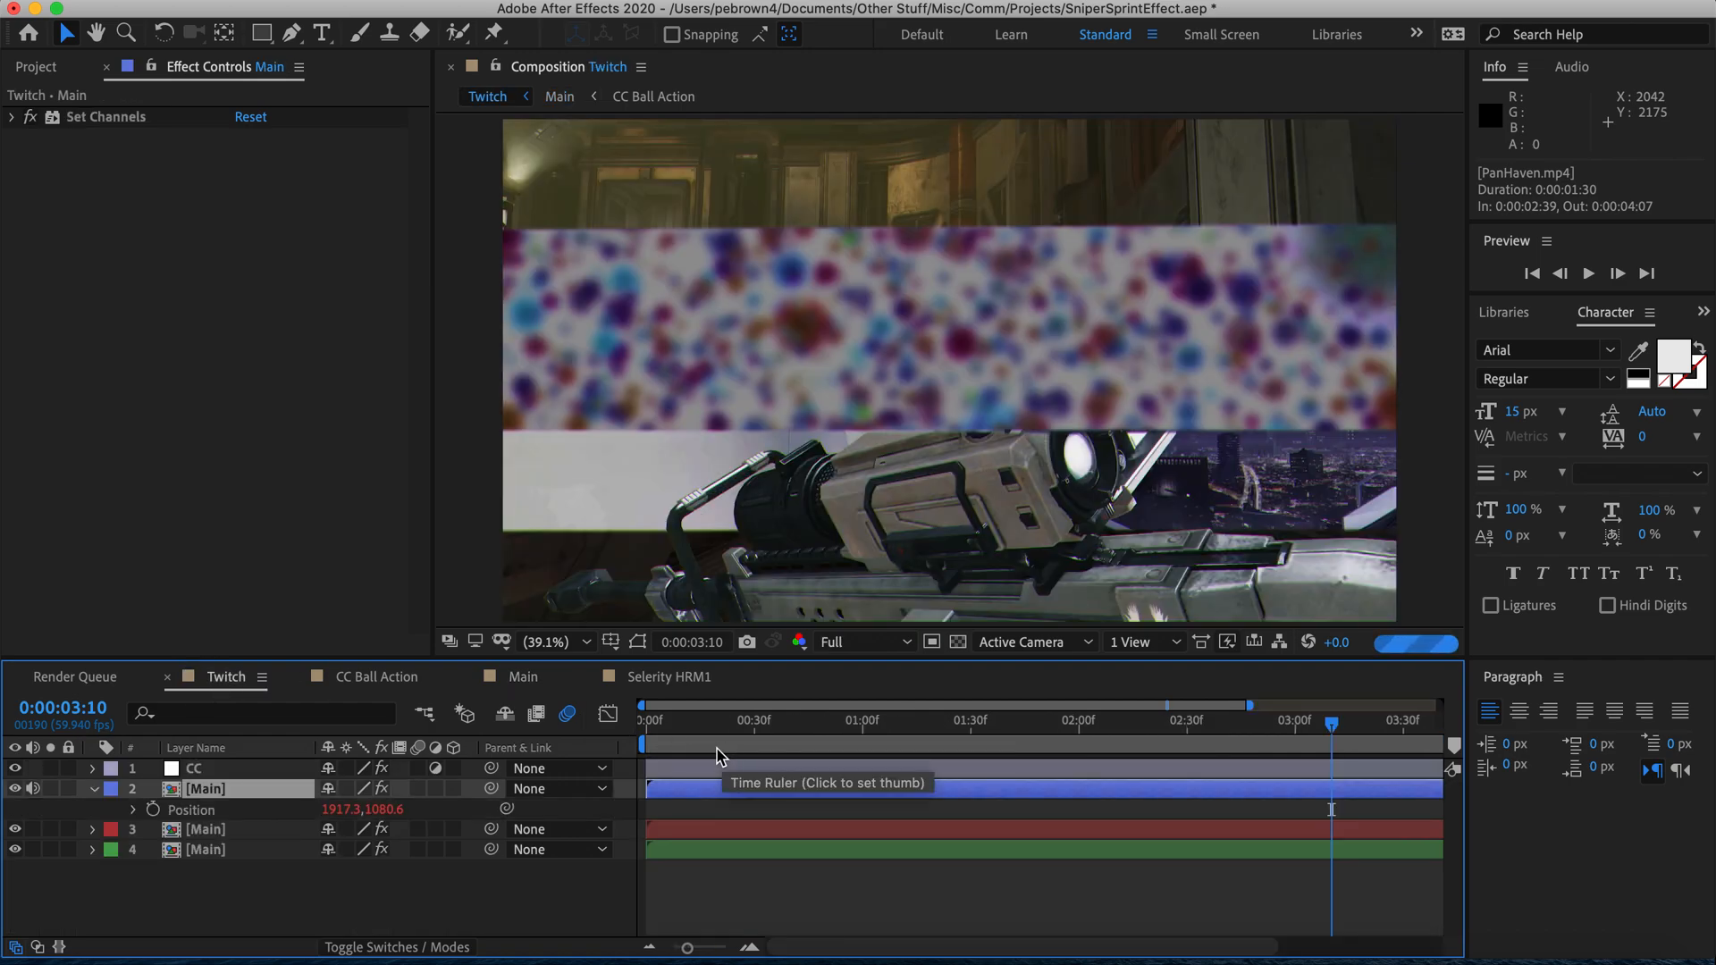
left_click_drag(688, 744, 756, 743)
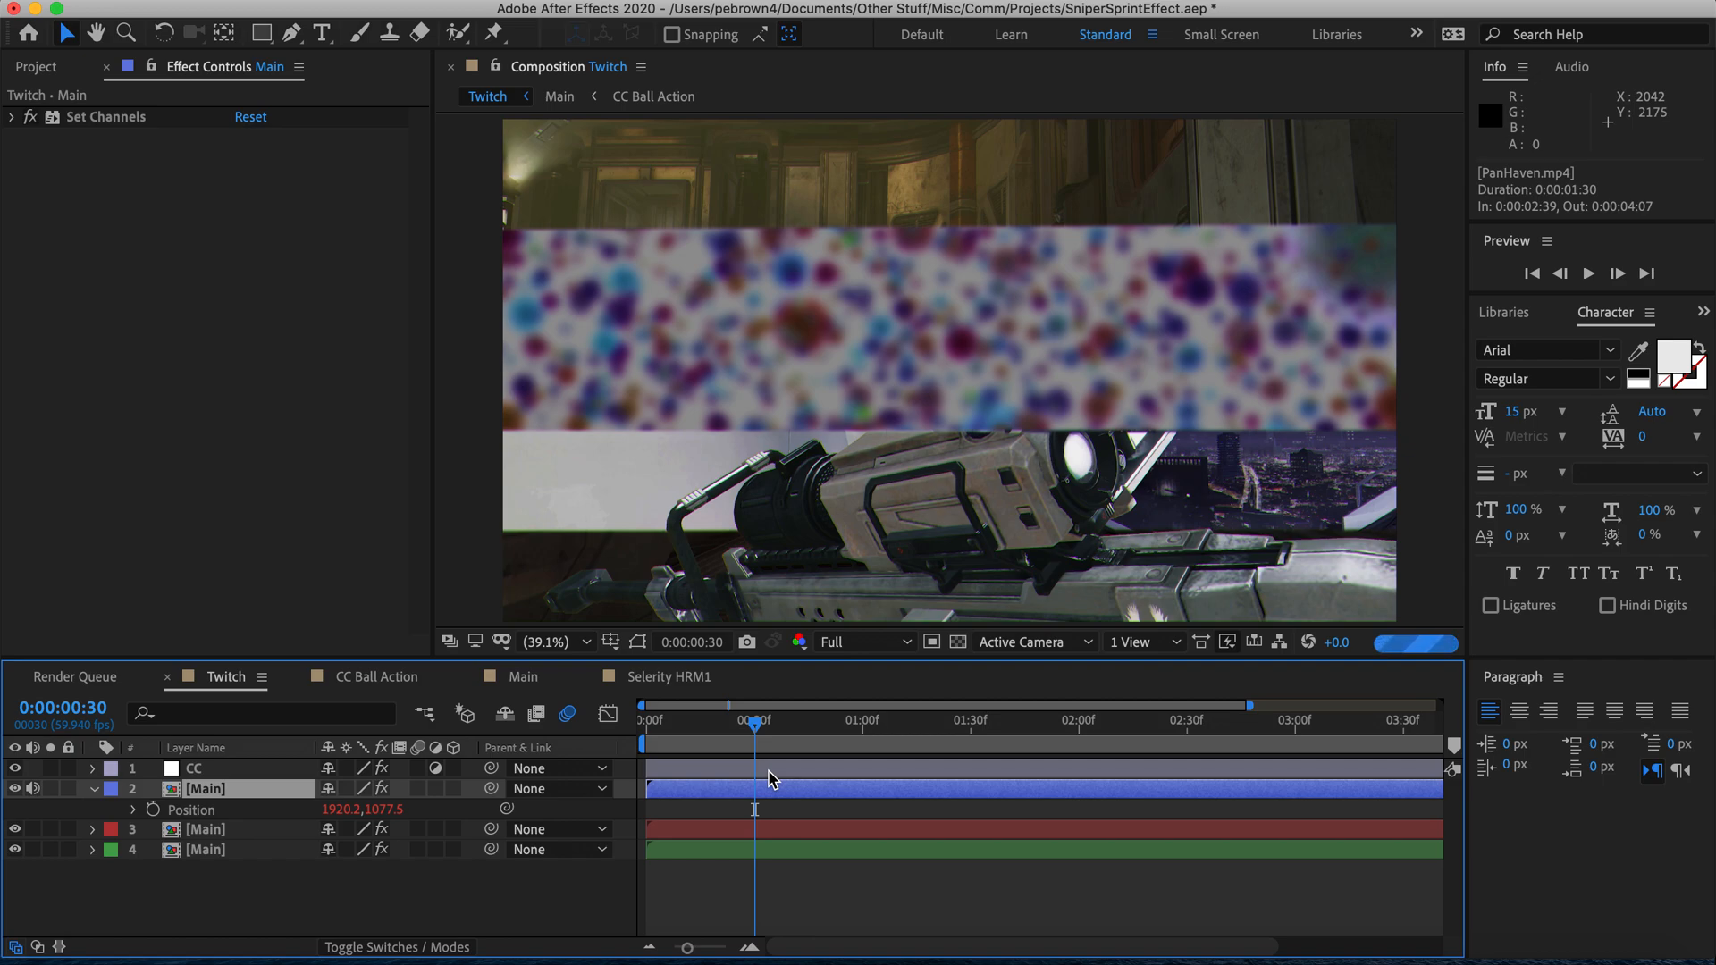
Step: Solo the blue, red and green Main layers one at a time, and show layer 2's Set Channels settings and Position property
left_click(93, 790)
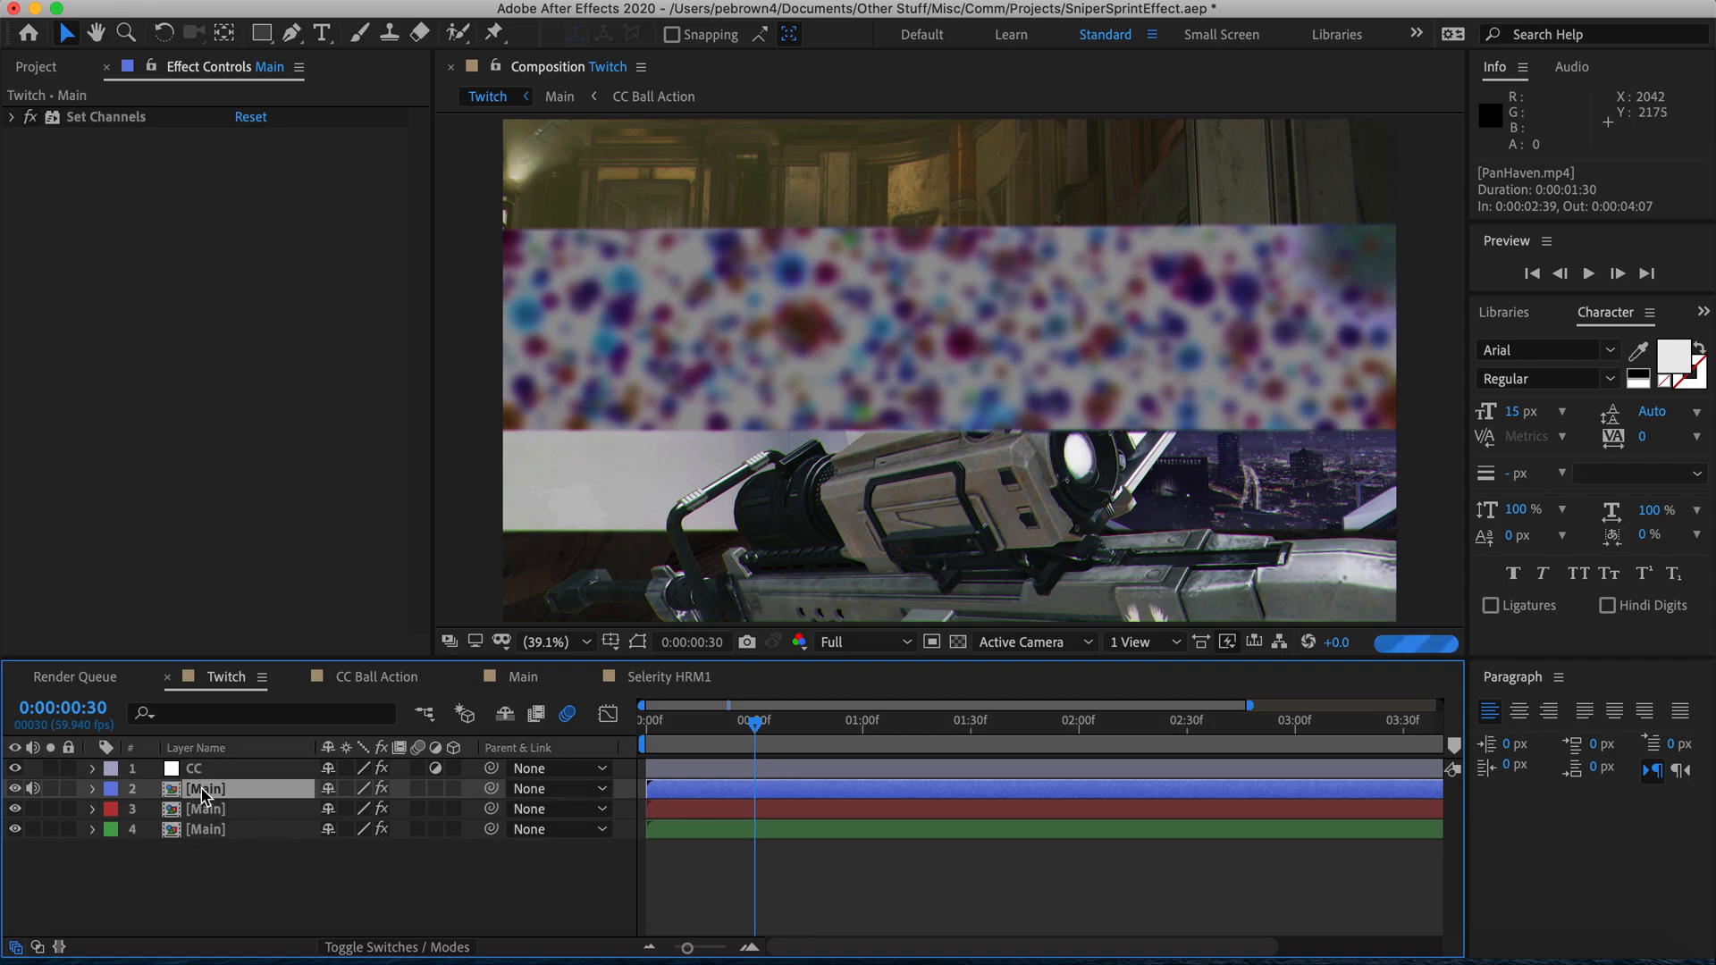
left_click(50, 790)
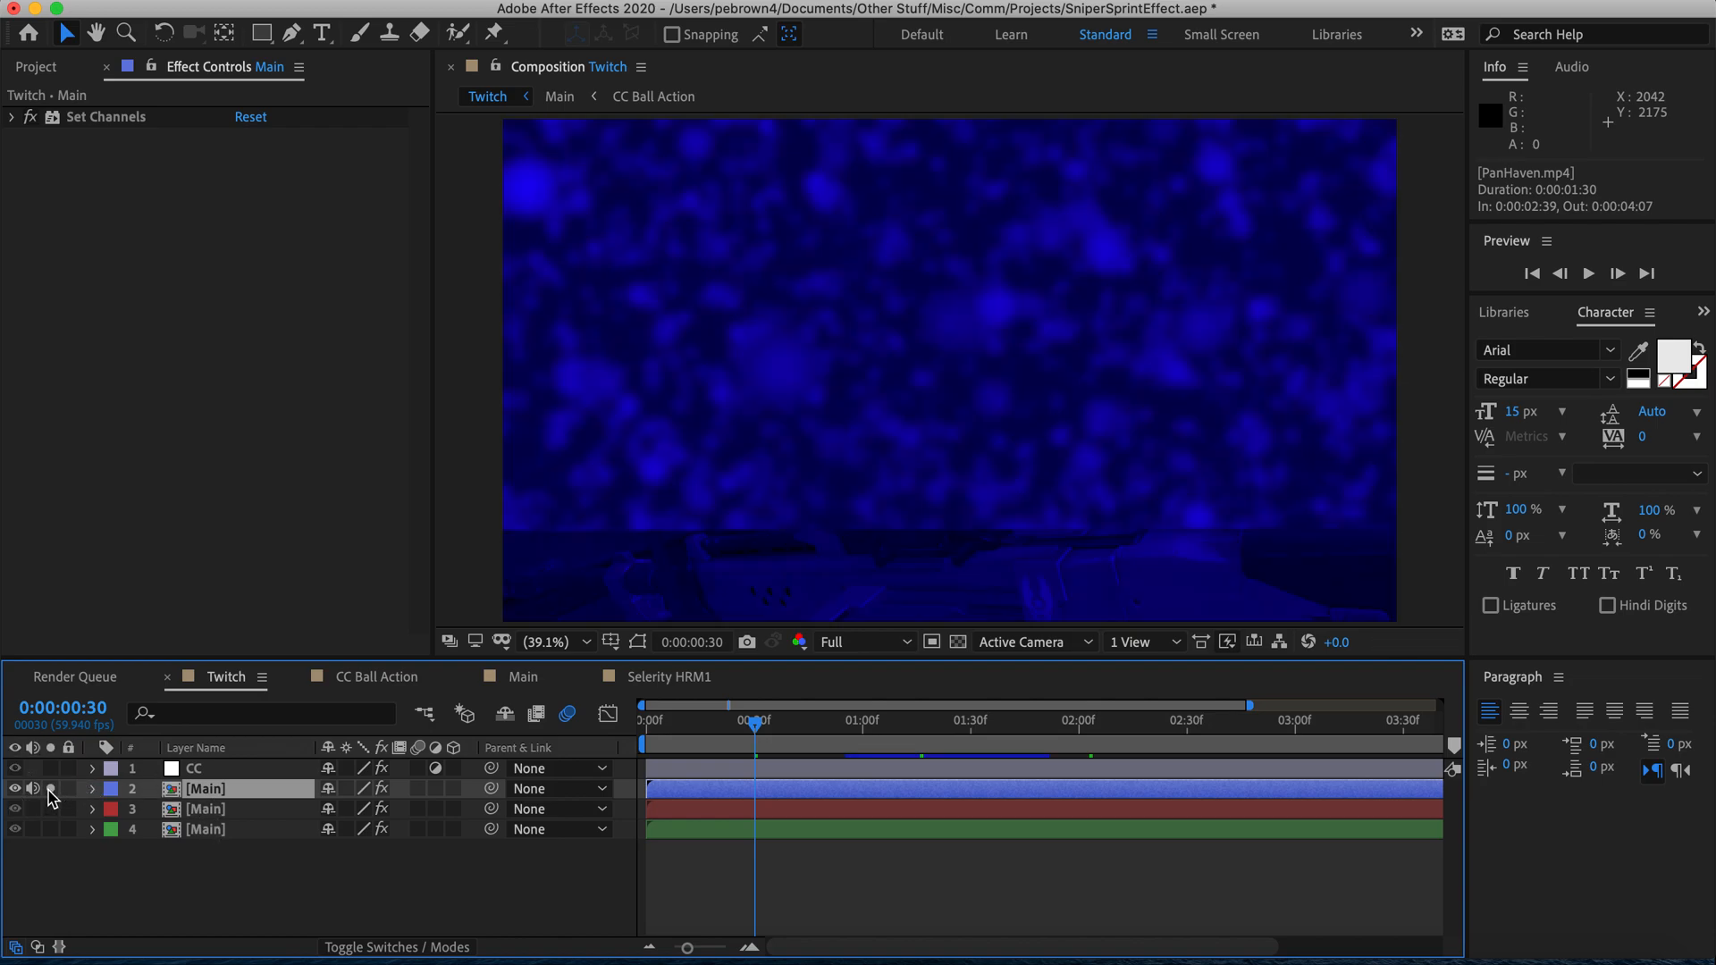
left_click(50, 789)
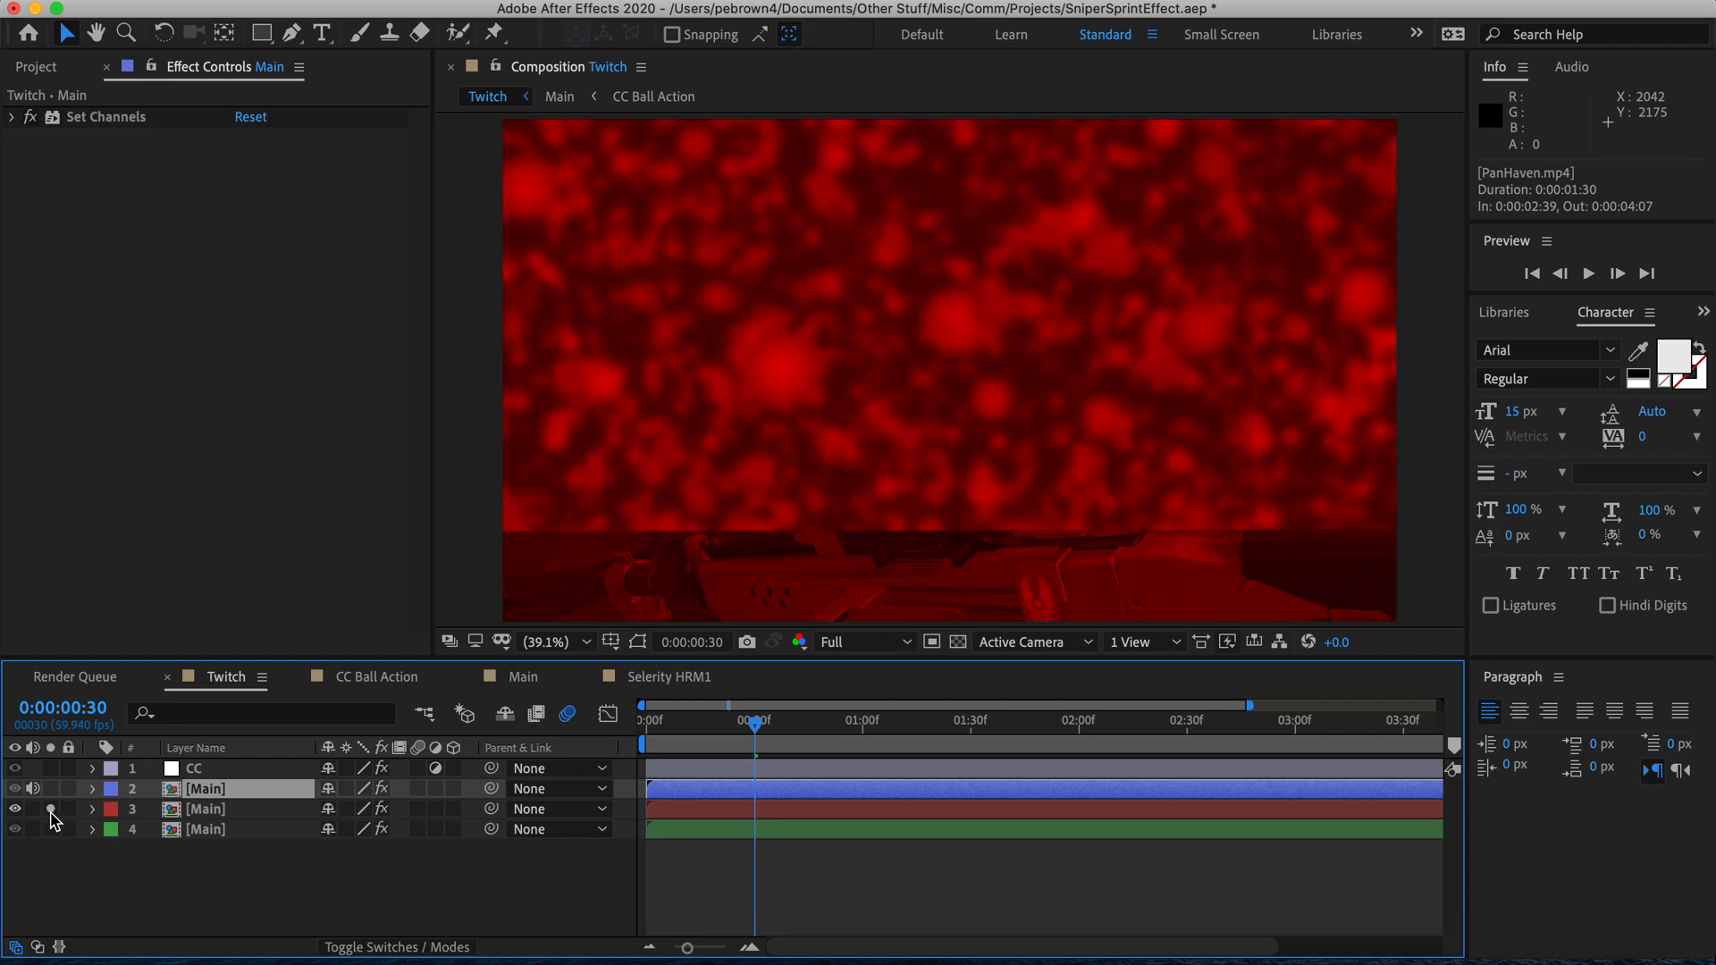
left_click(50, 809)
left_click(50, 829)
left_click(50, 829)
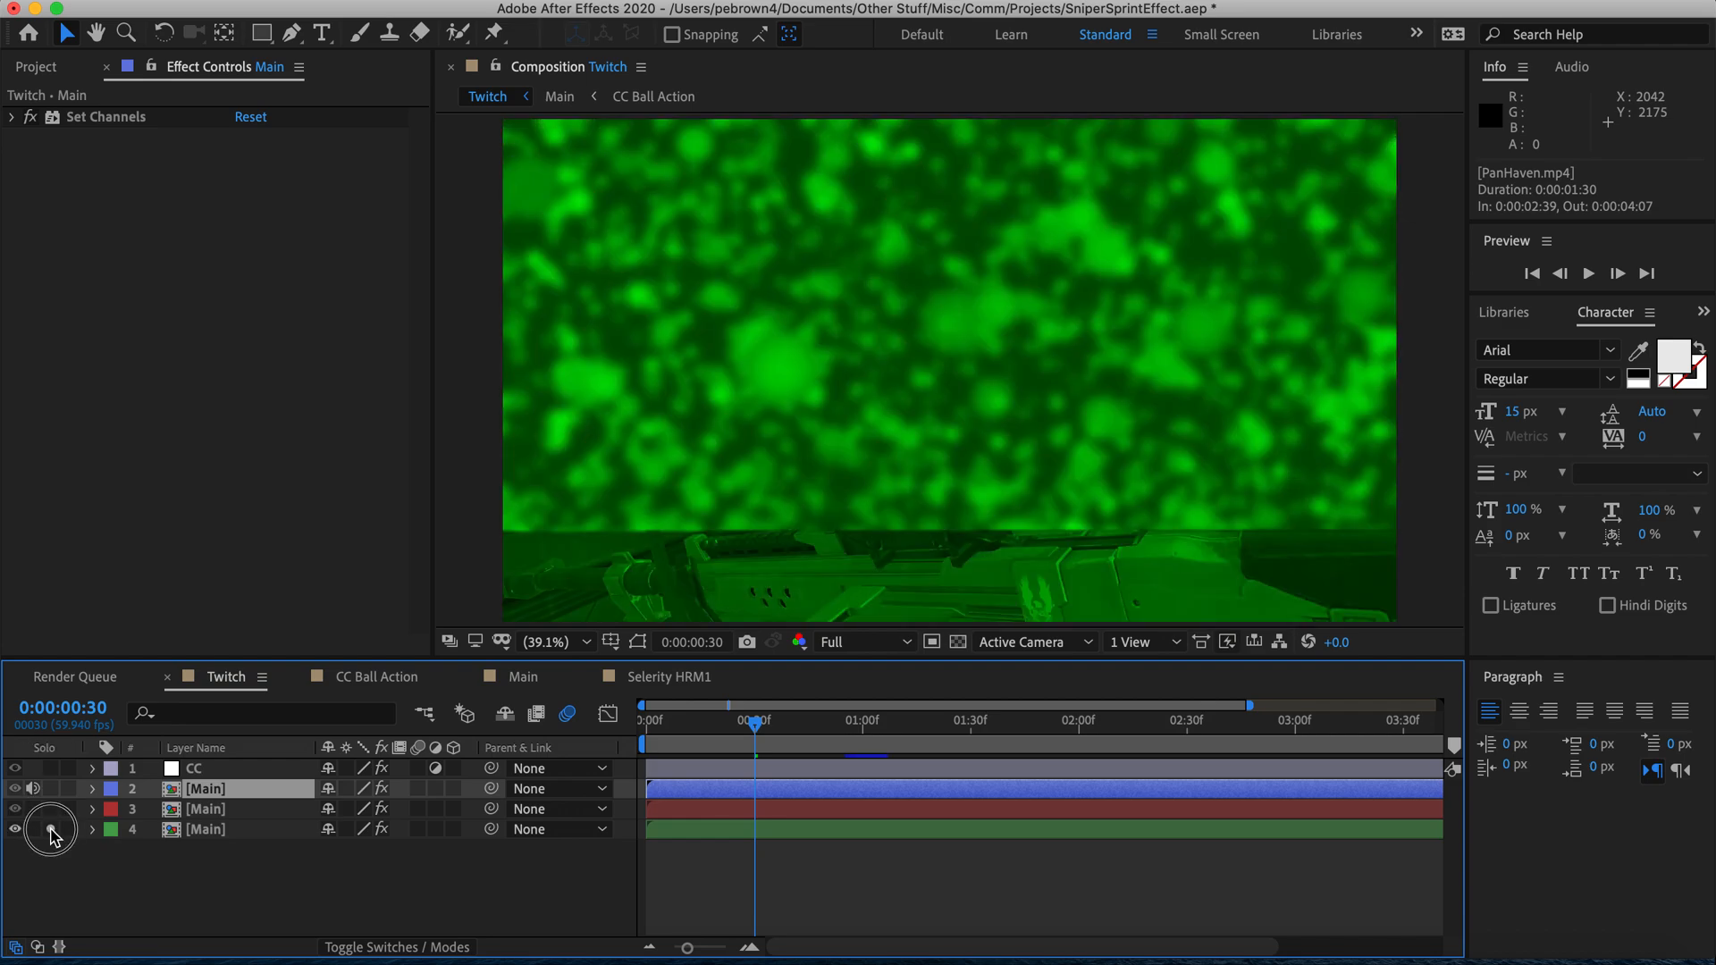
left_click(12, 117)
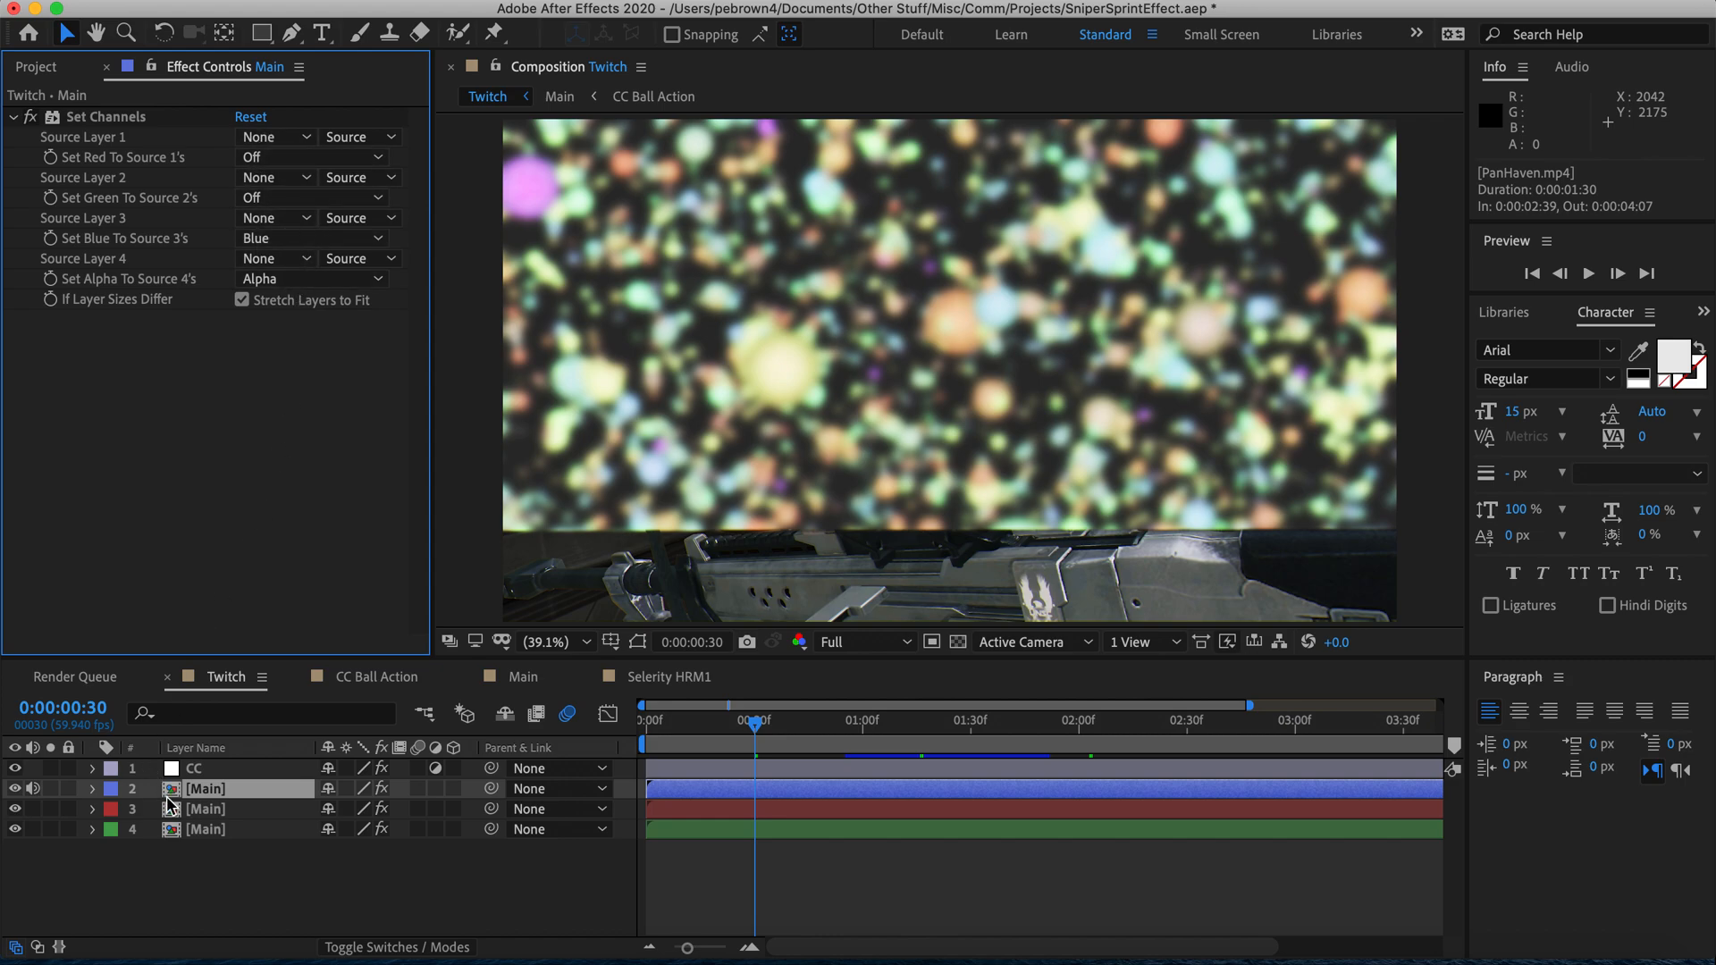
key("p")
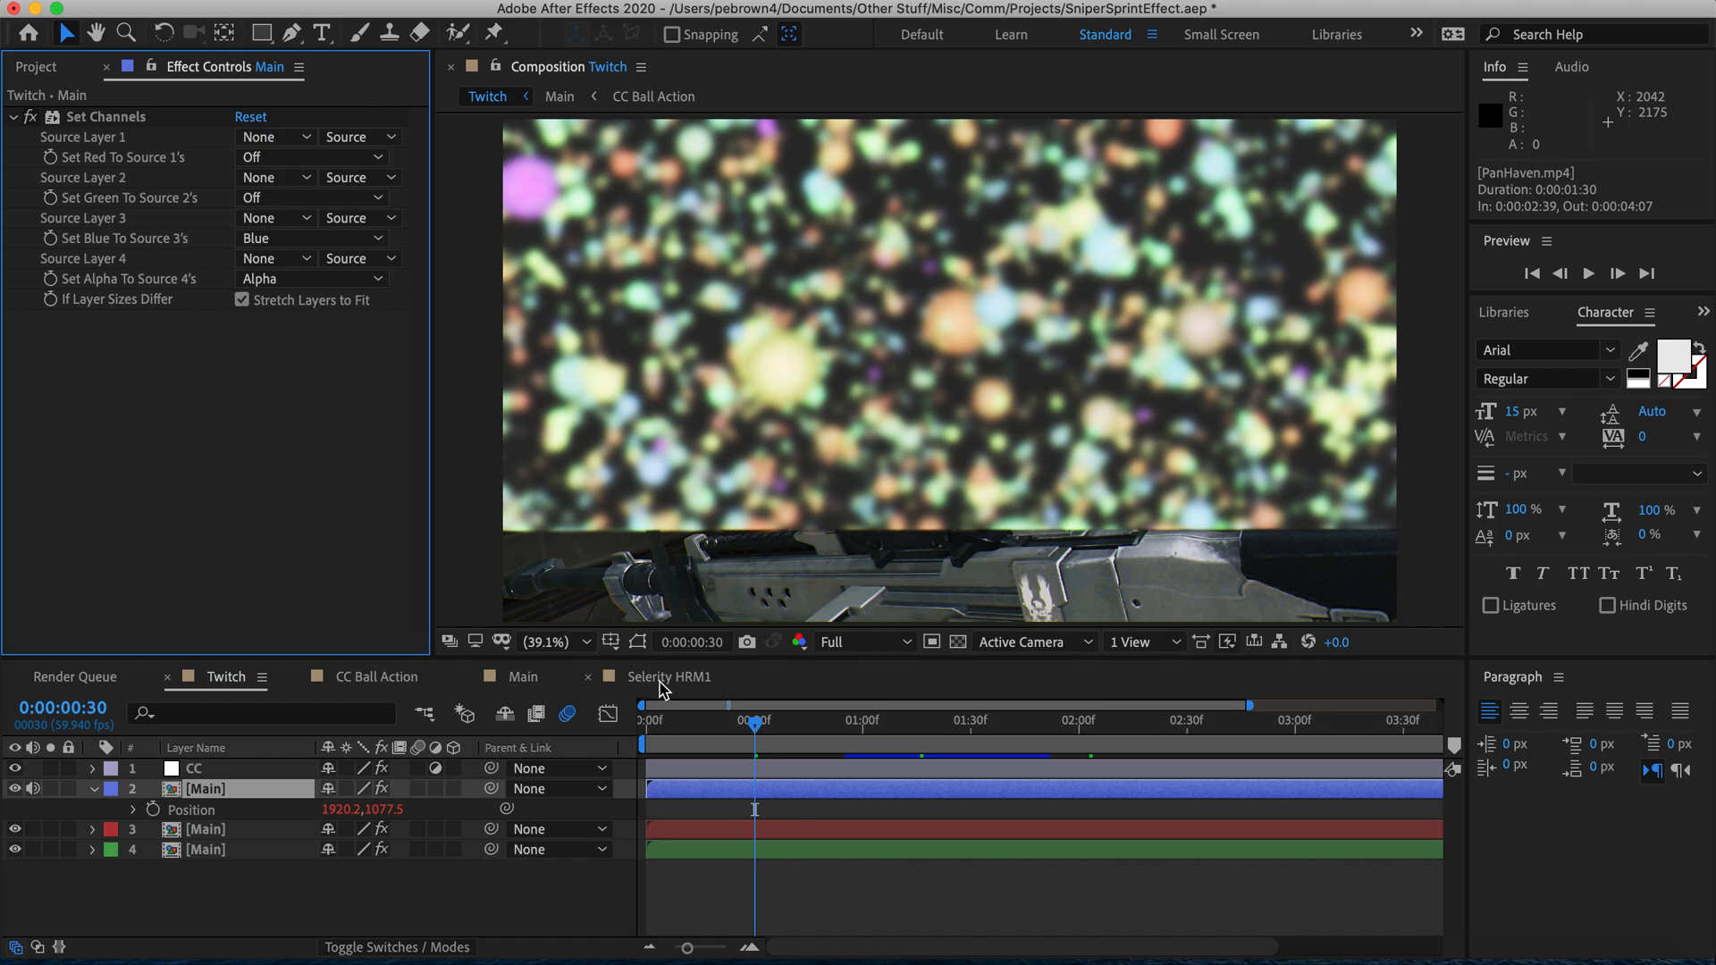
Step: Magnify the Twitch composition to 200% around the rifle and scrub to 0:00:00:54 to examine the colour channel offset
left_click(563, 650)
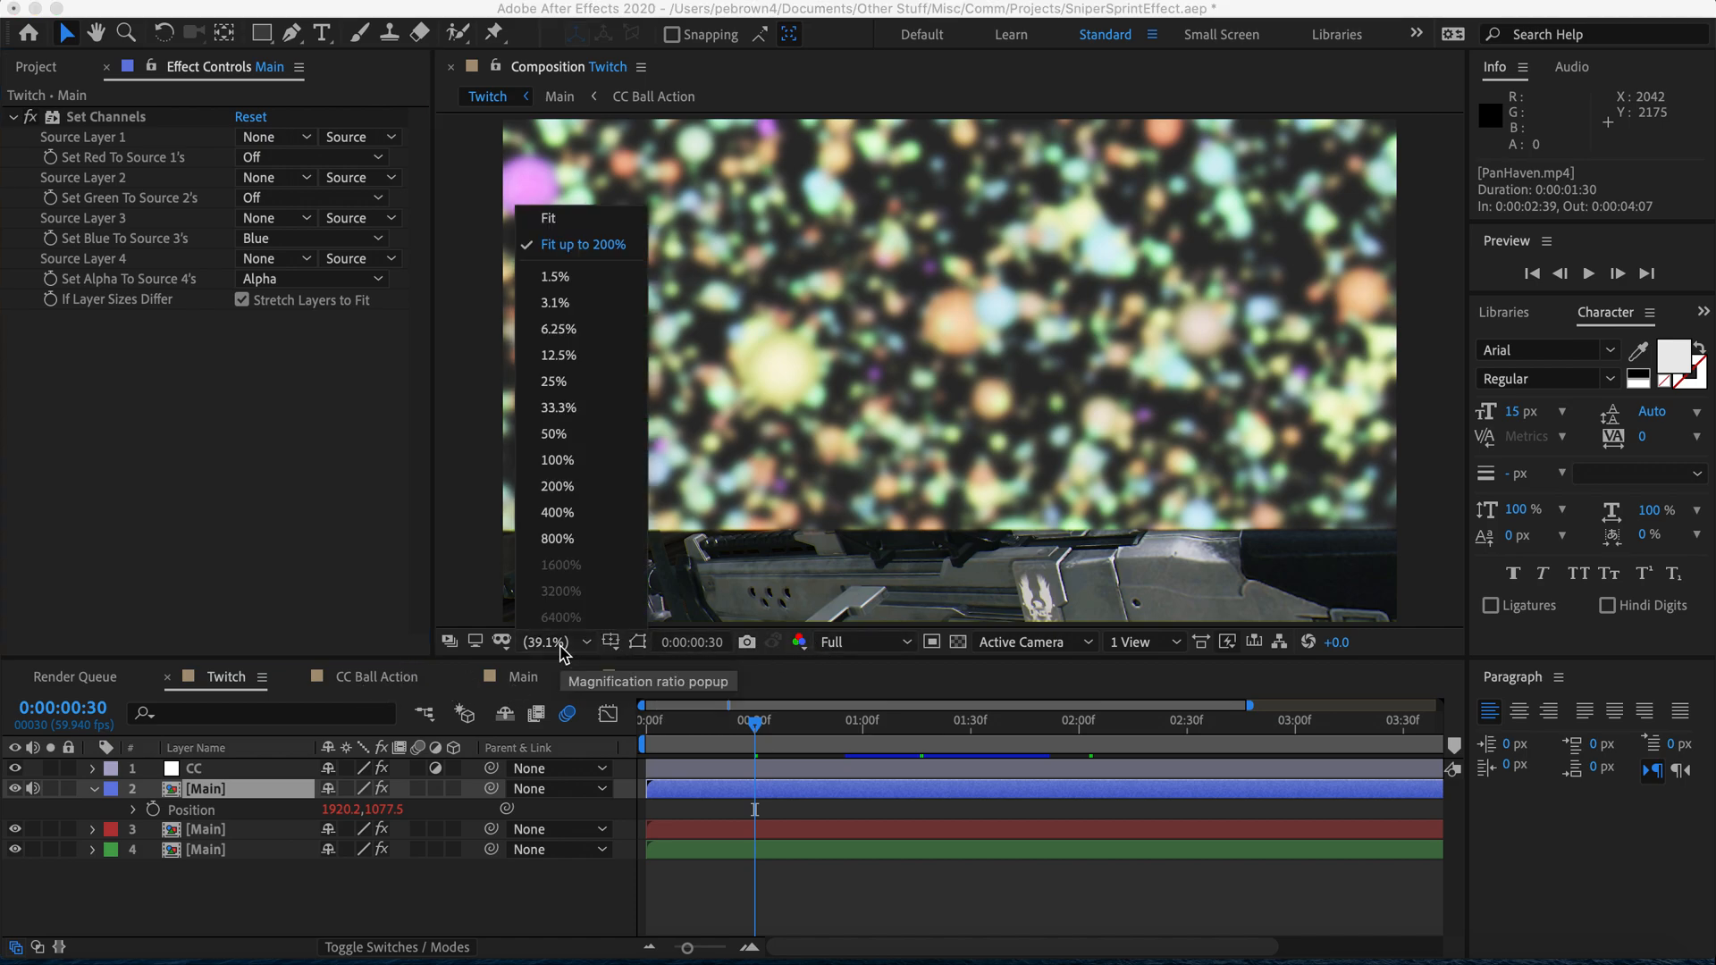
left_click(561, 486)
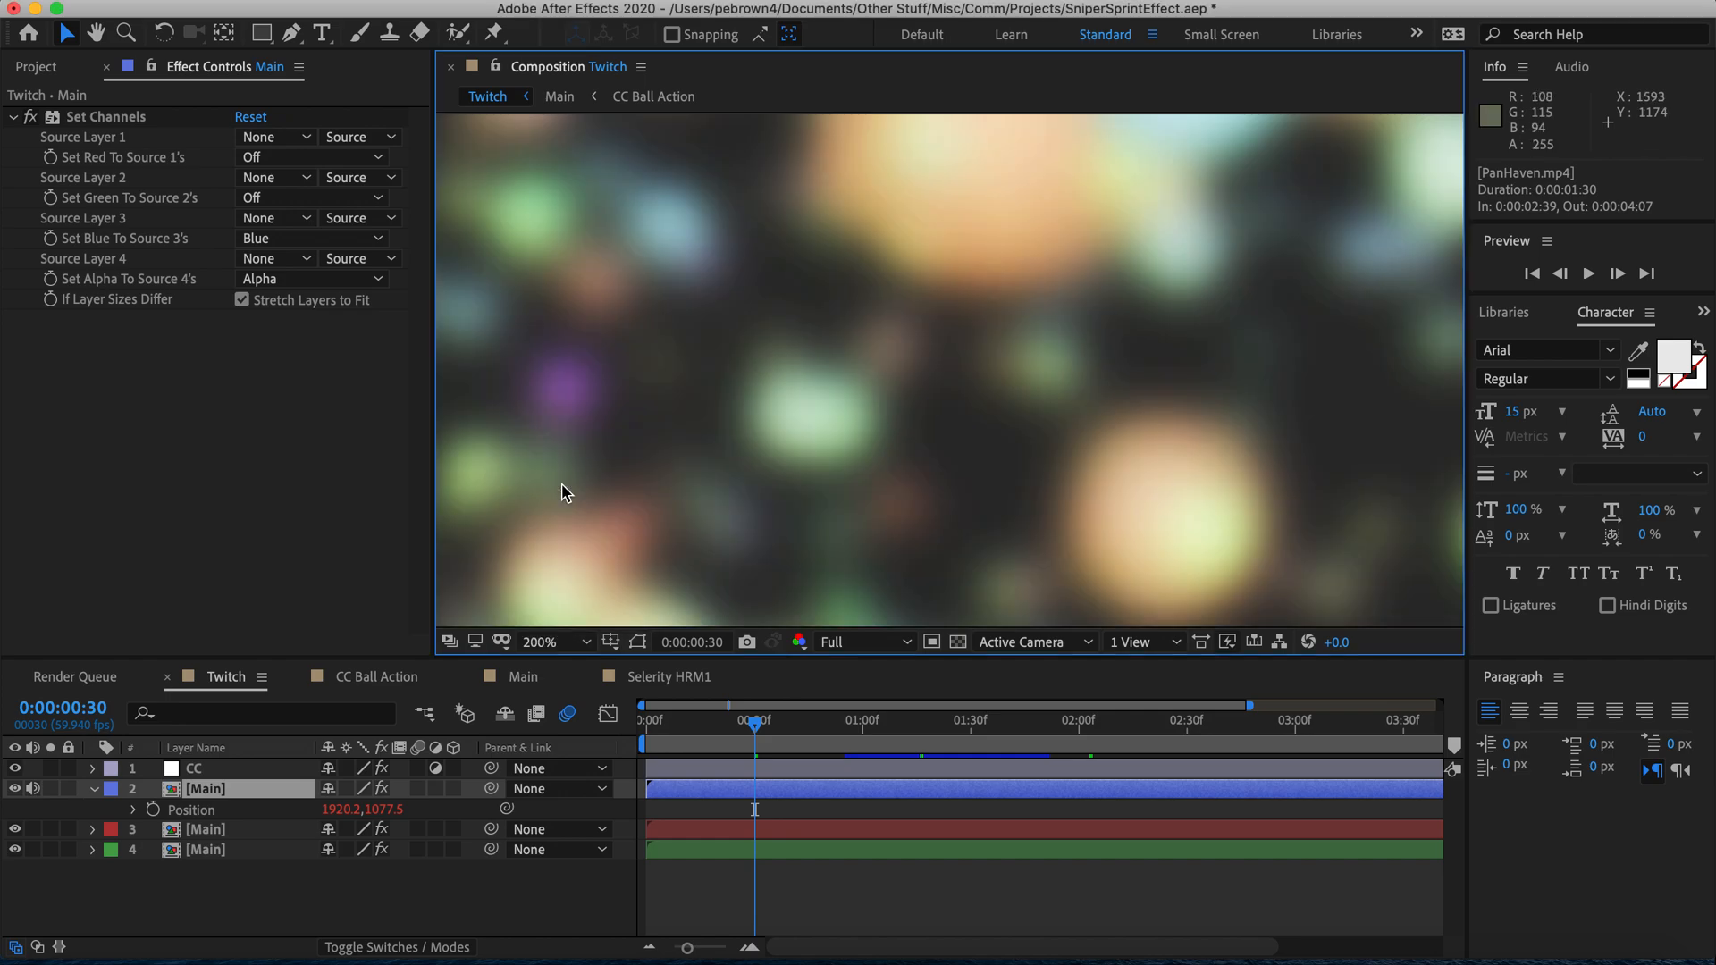
key("h")
left_click_drag(593, 391, 674, 143)
left_click_drag(674, 459, 733, 2)
left_click_drag(746, 391, 1229, 198)
left_click_drag(729, 293, 1305, 357)
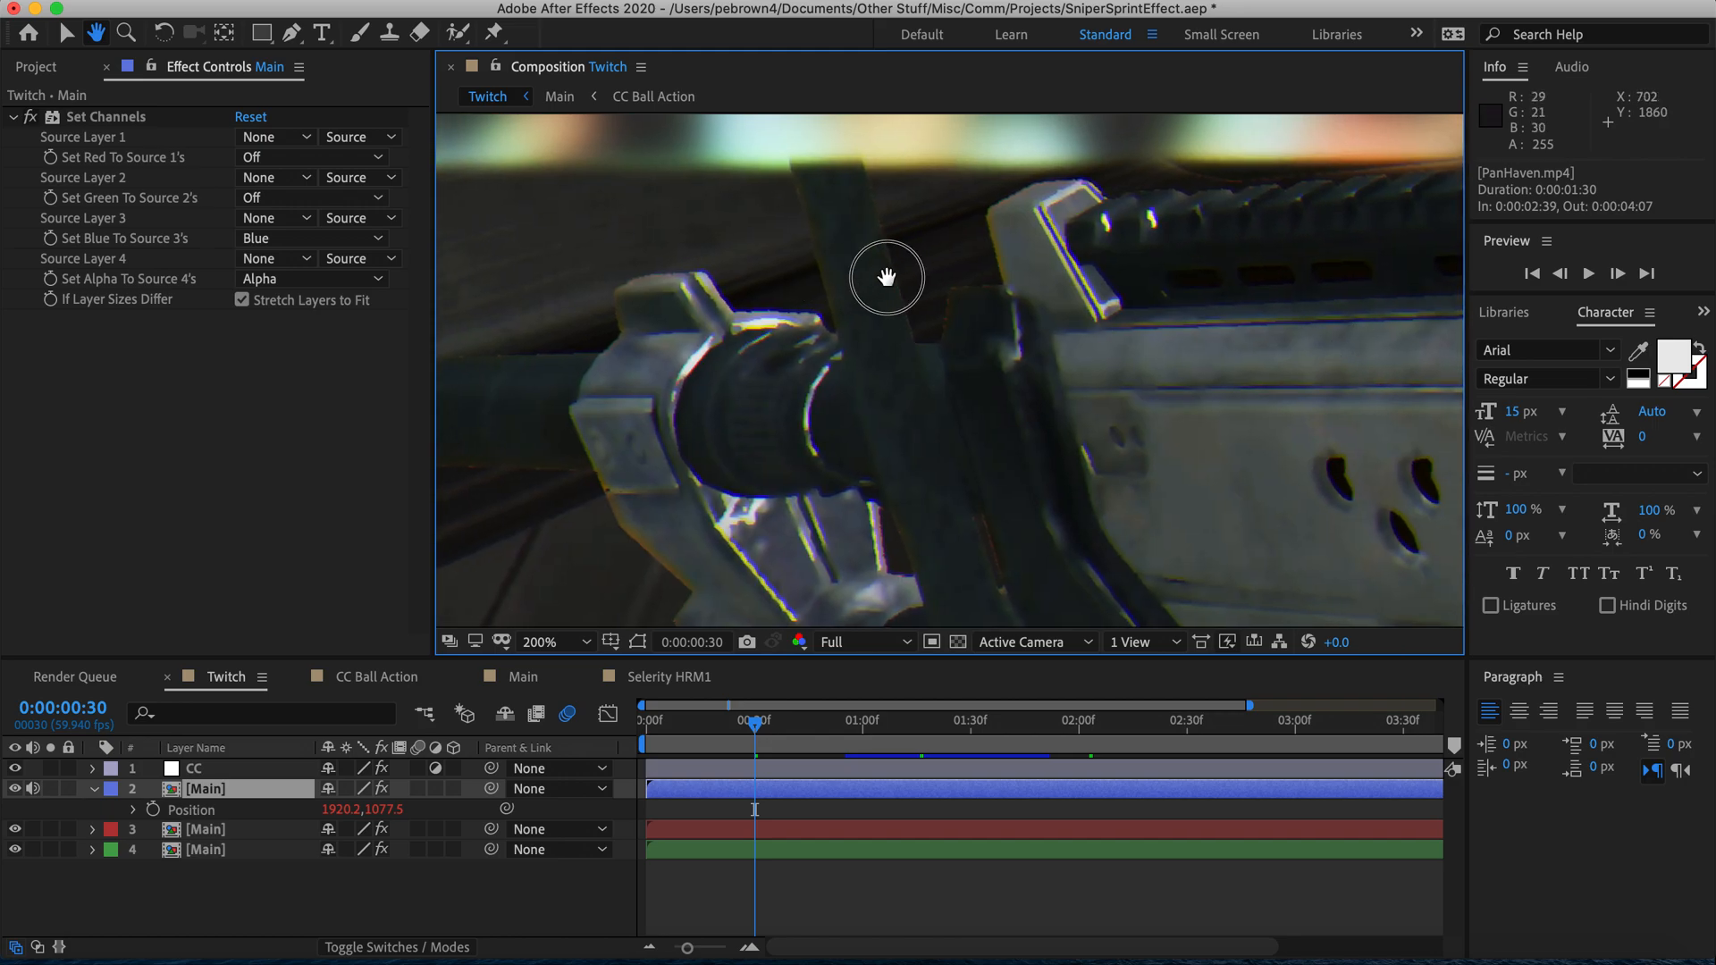
left_click_drag(894, 274, 712, 372)
left_click(67, 36)
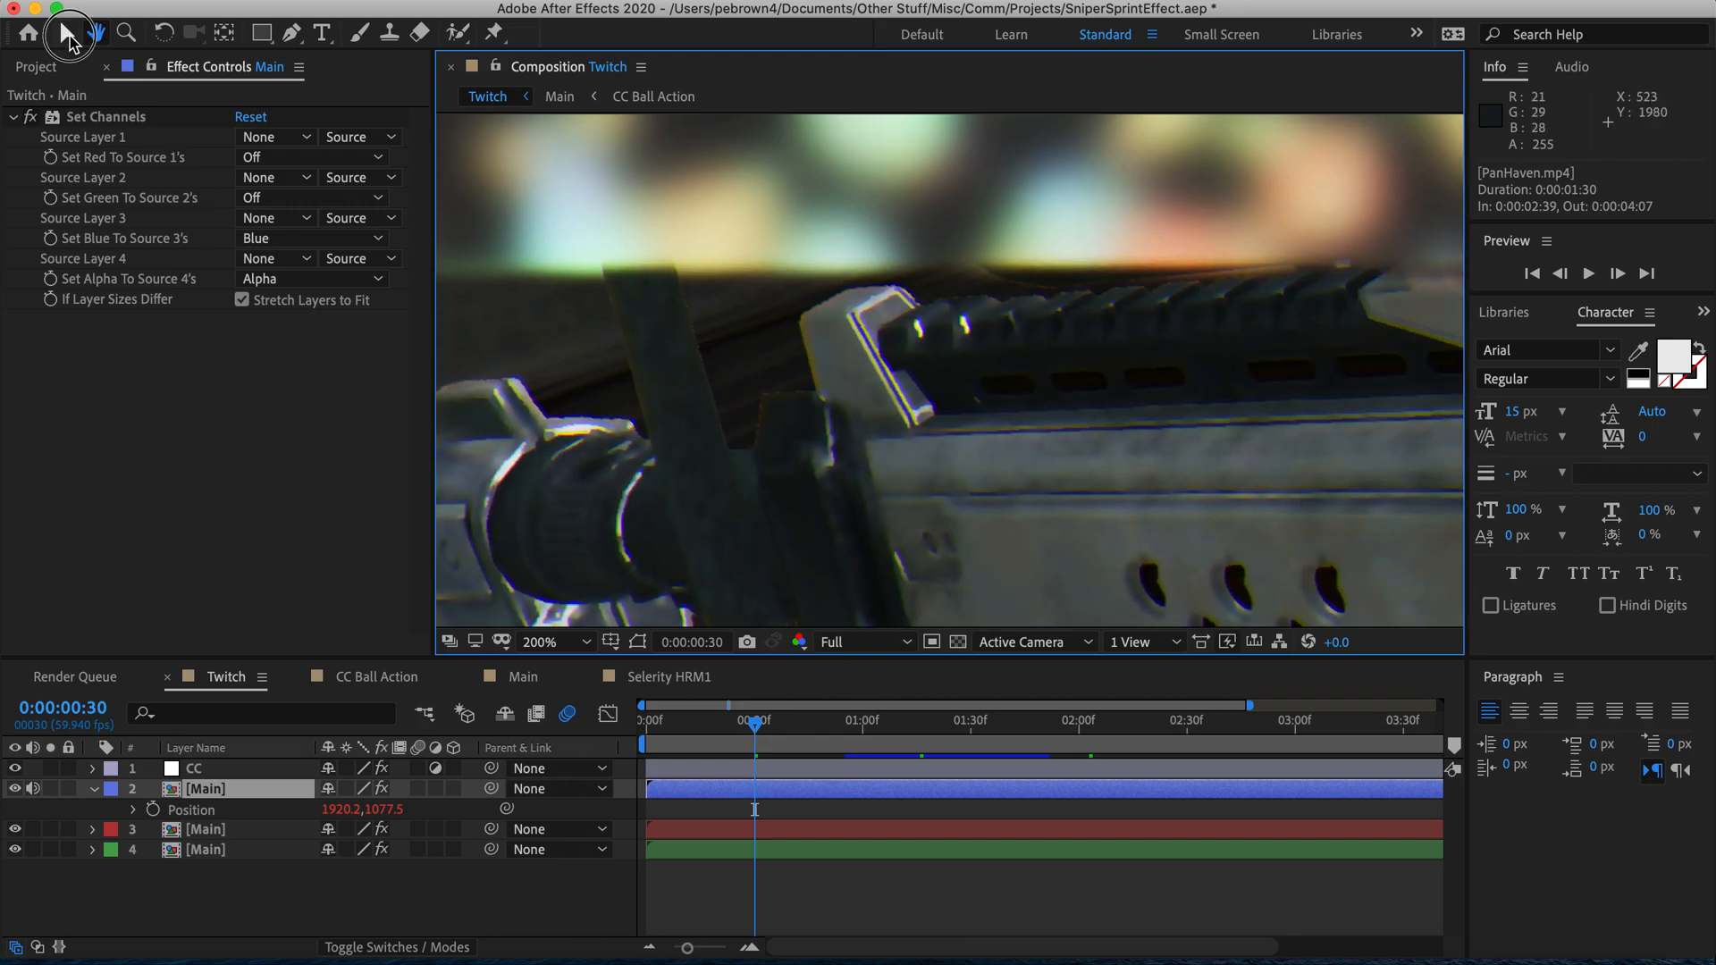
left_click(867, 724)
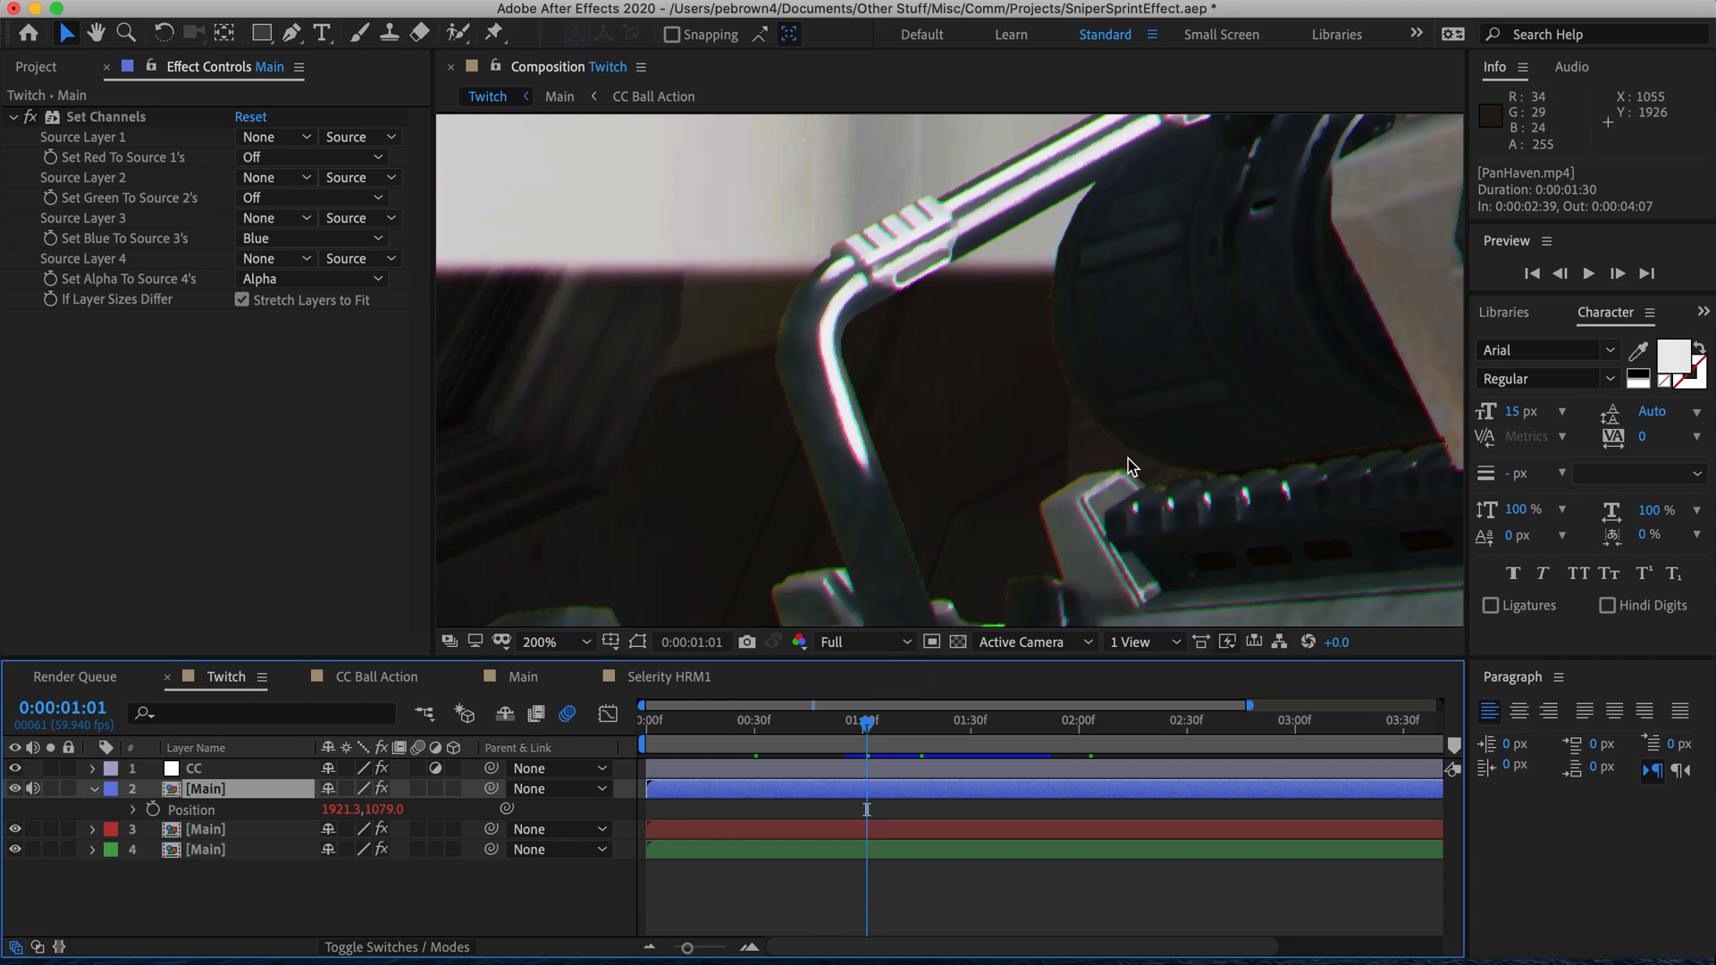
mouse_move(869, 733)
left_mouse_down()
mouse_move(891, 733)
mouse_move(842, 731)
left_mouse_up()
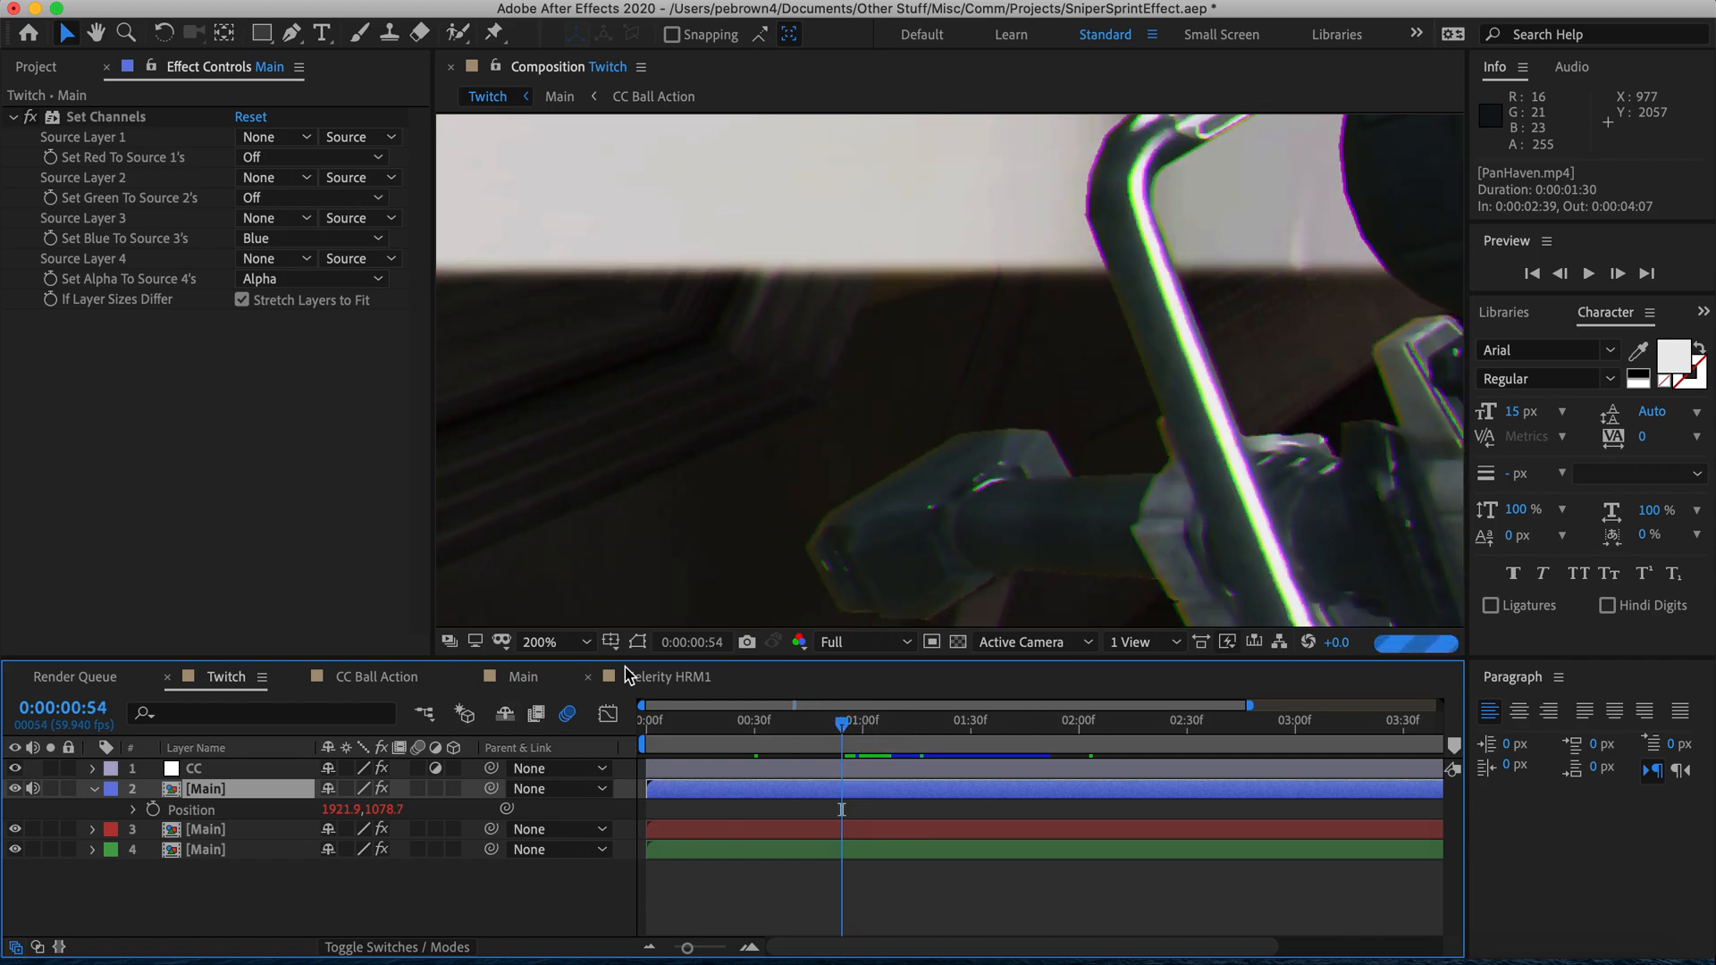
Step: Set the Twitch composition's preview resolution to Quarter and its magnification to Fit up to 200%
left_click(847, 642)
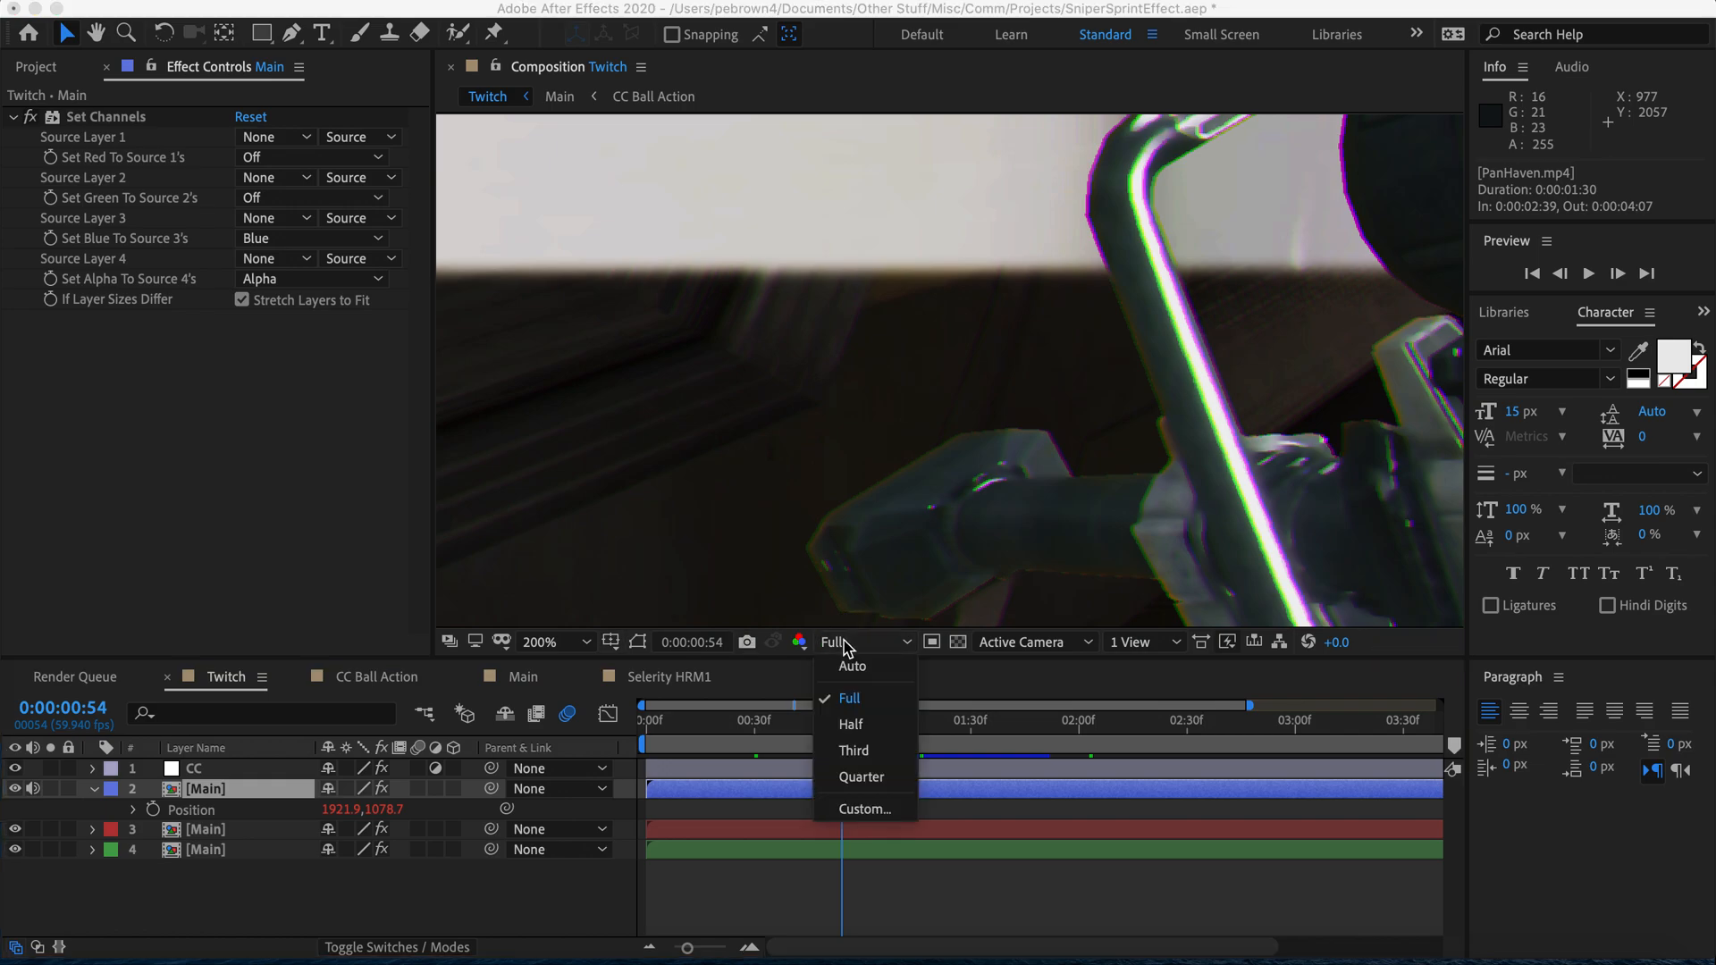
left_click(861, 774)
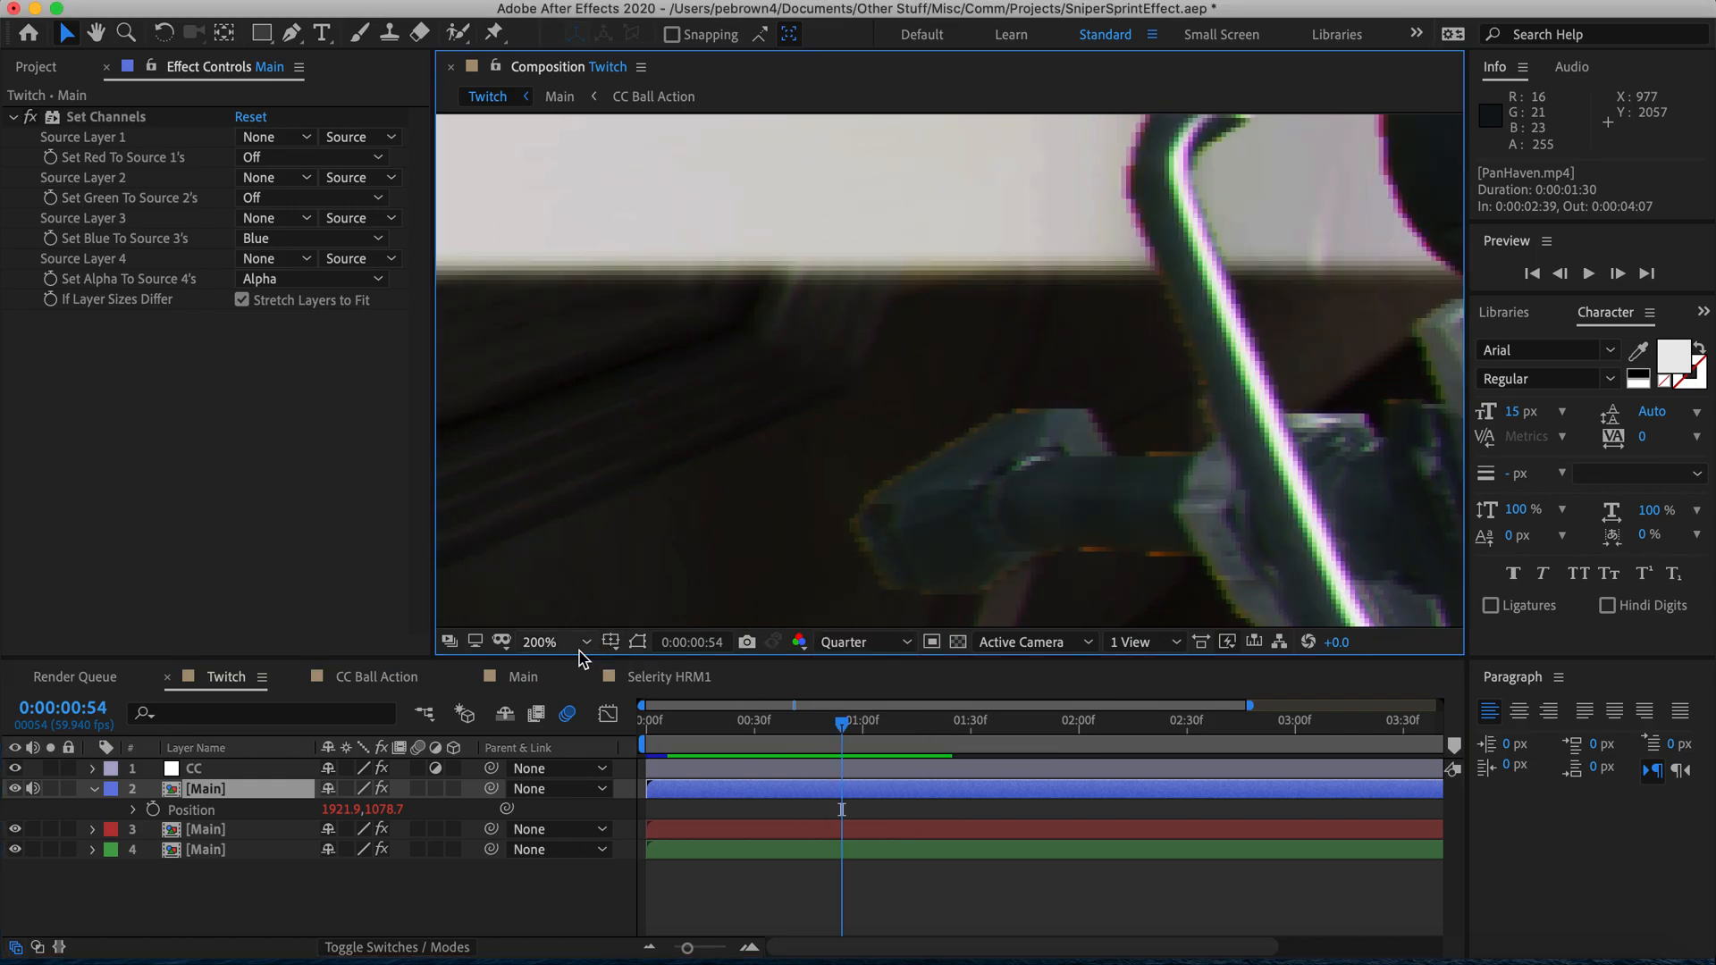
left_click(583, 642)
left_click(578, 244)
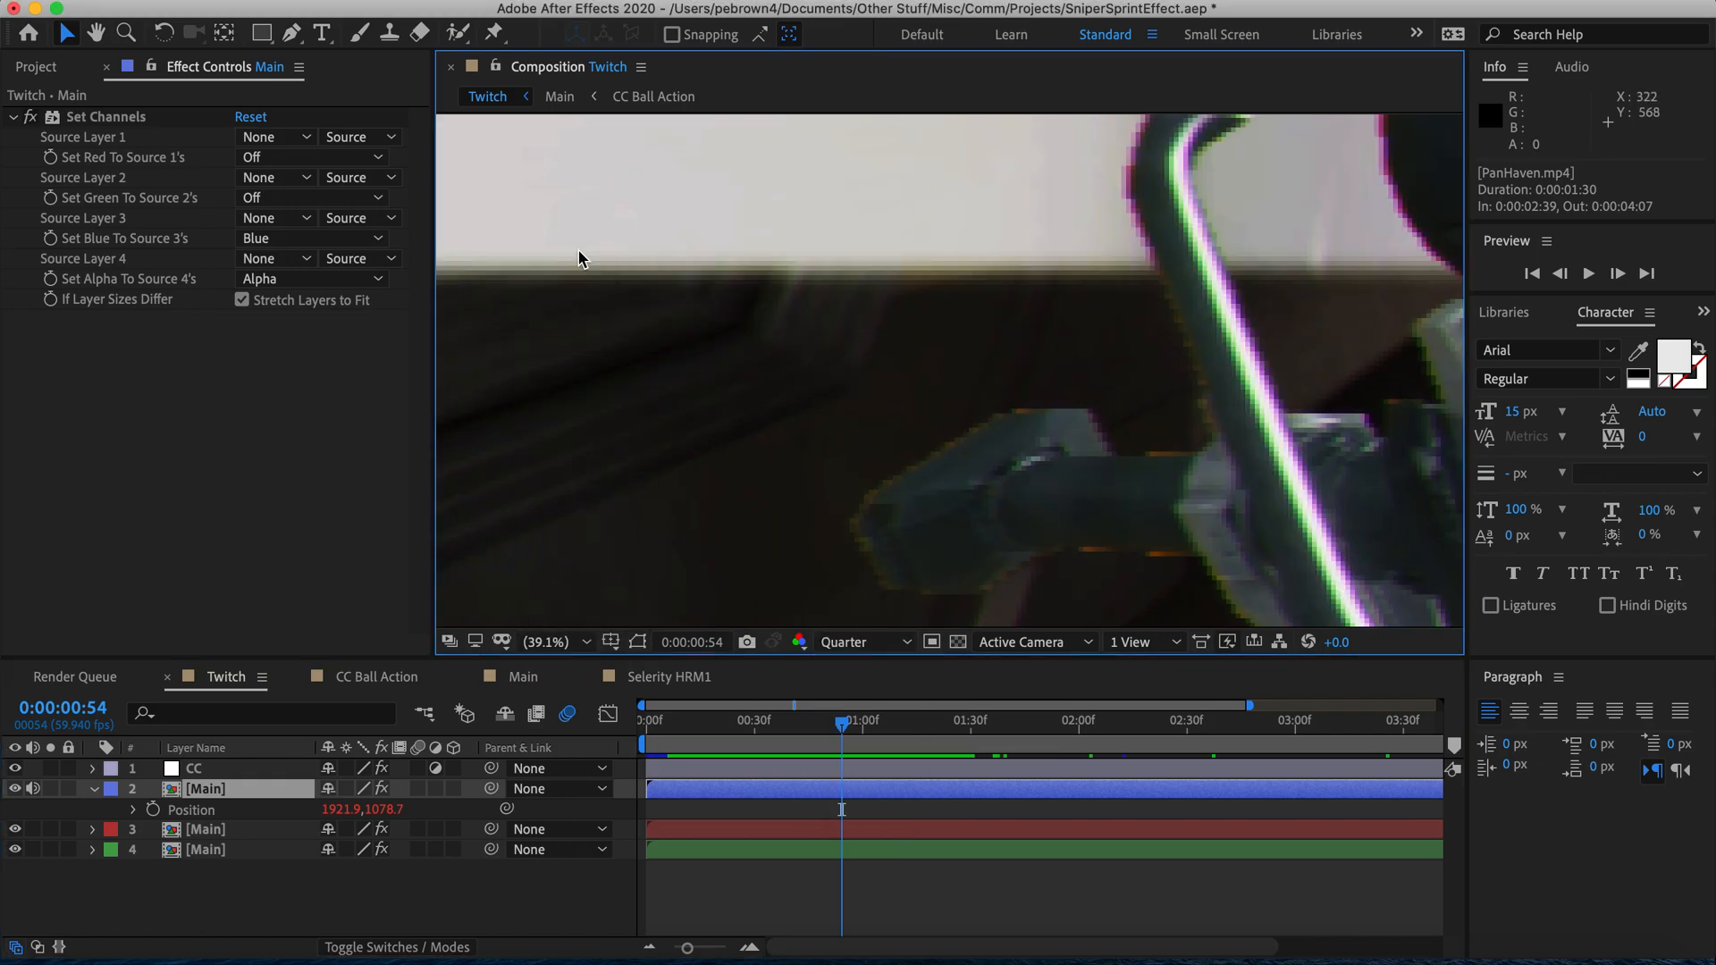
Step: Solo layer 1 (SniperSprint_H4.mp4) in the Main composition and scrub the isolated rifle to 0:00:00:51
left_click(516, 679)
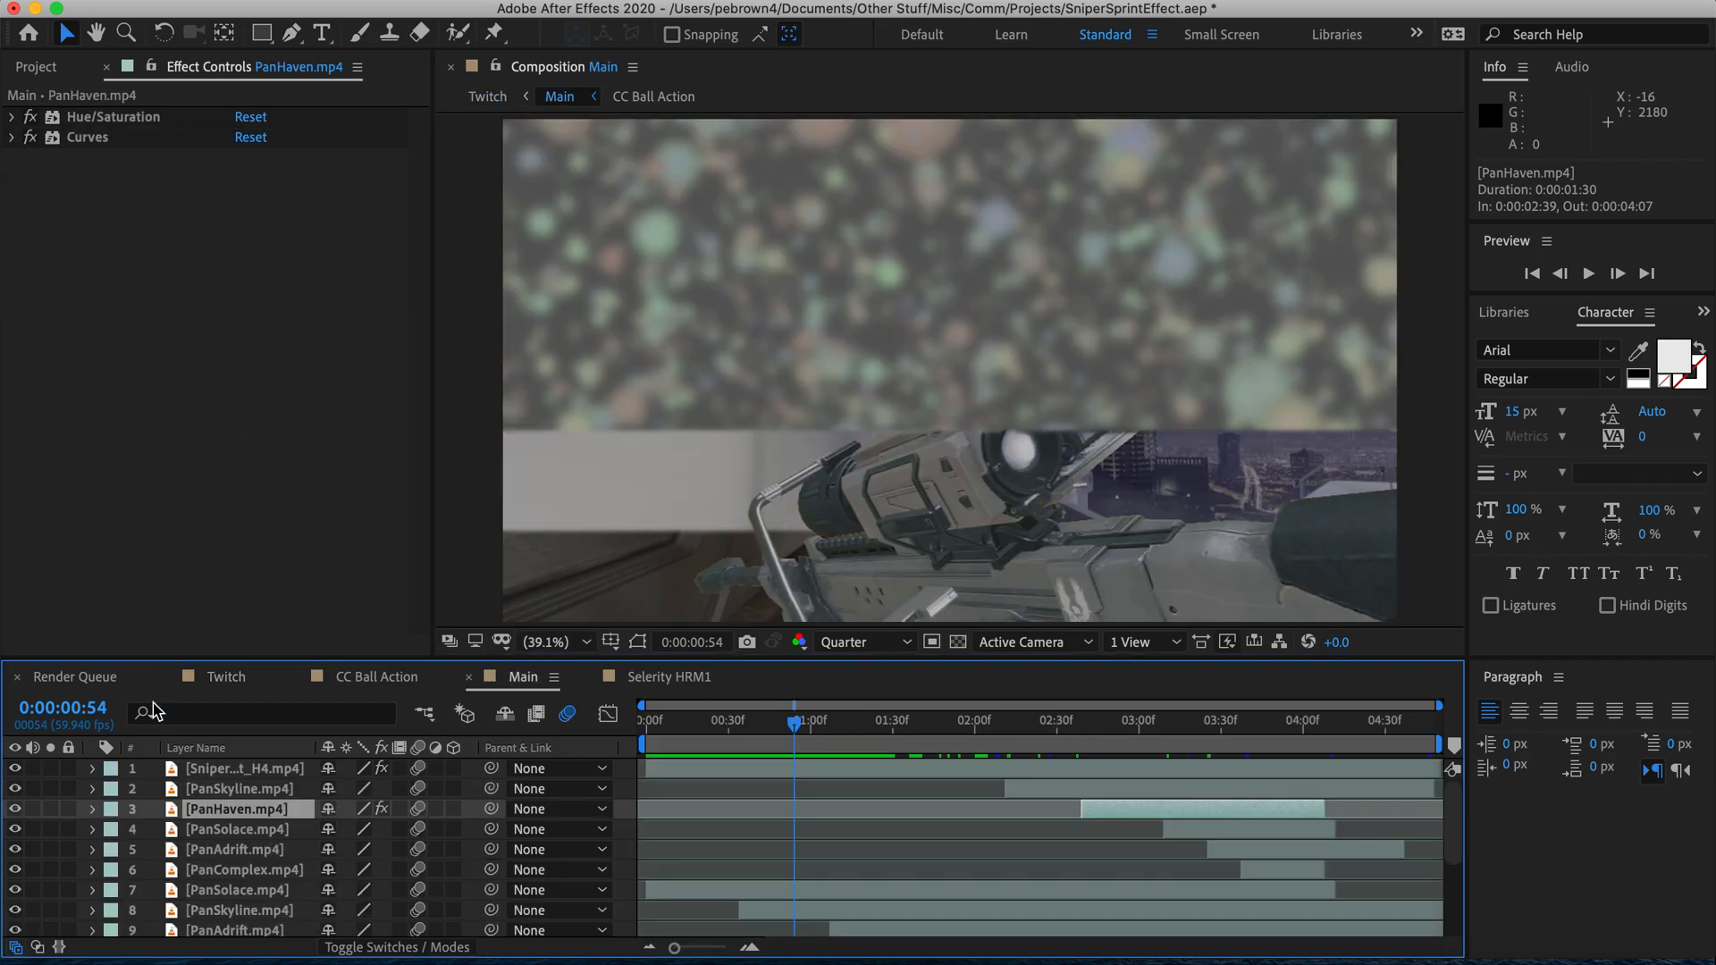
left_click(51, 770)
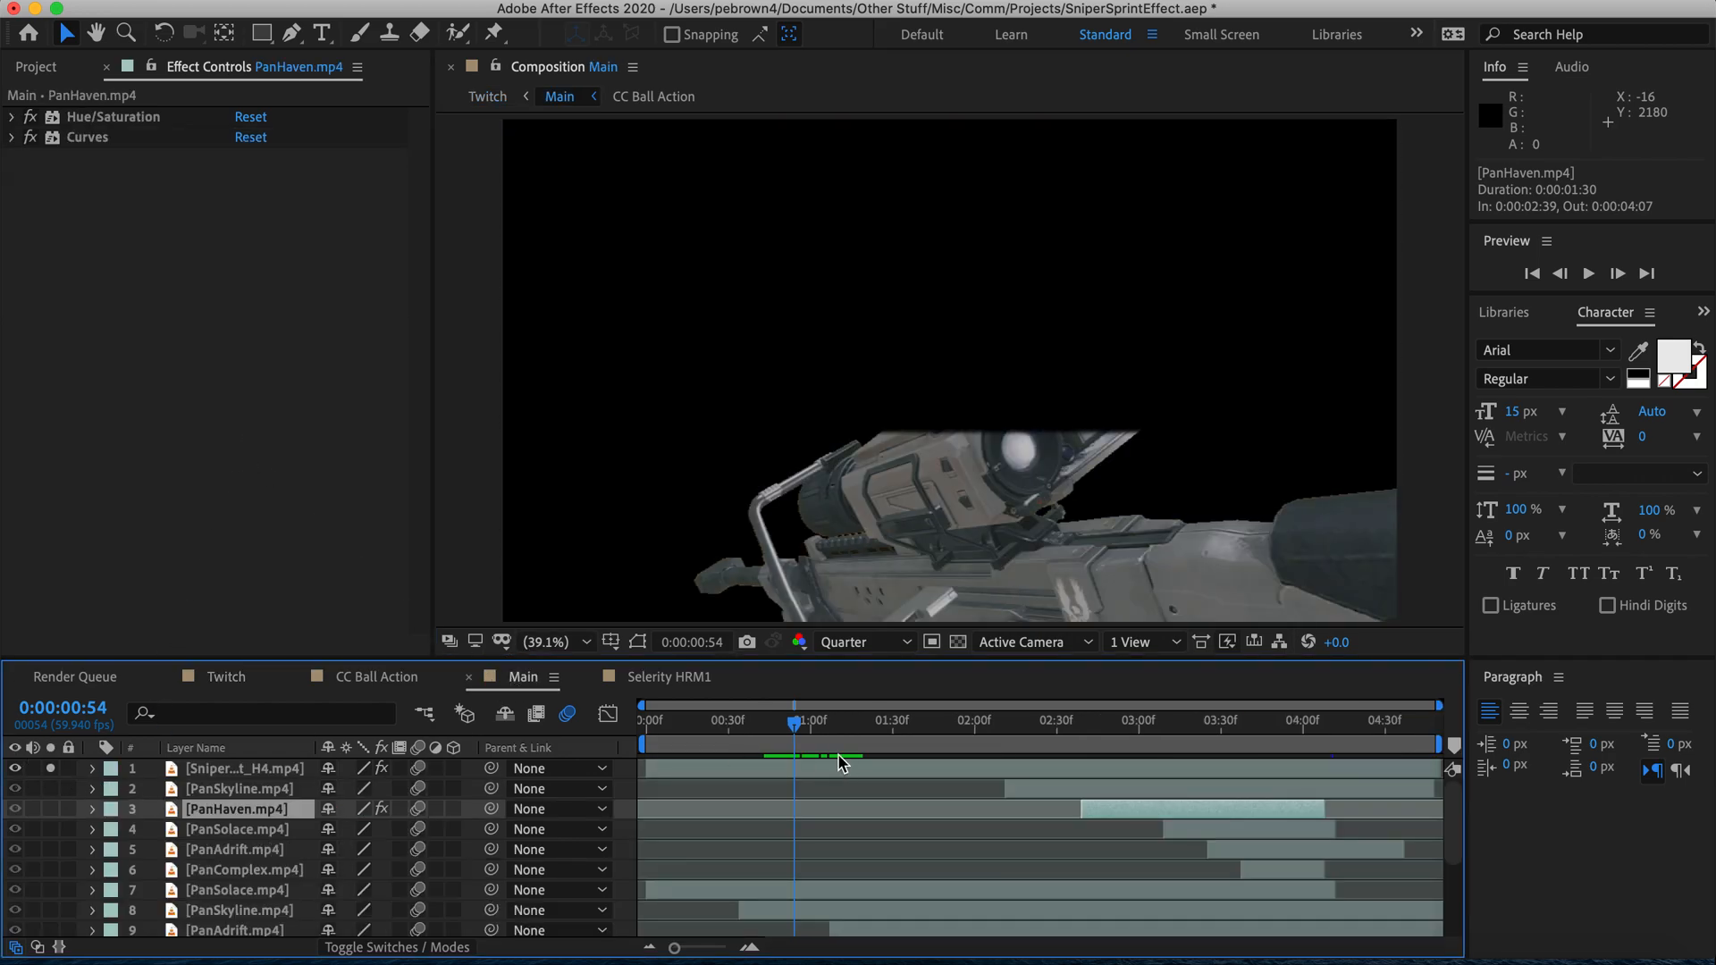
left_click(738, 724)
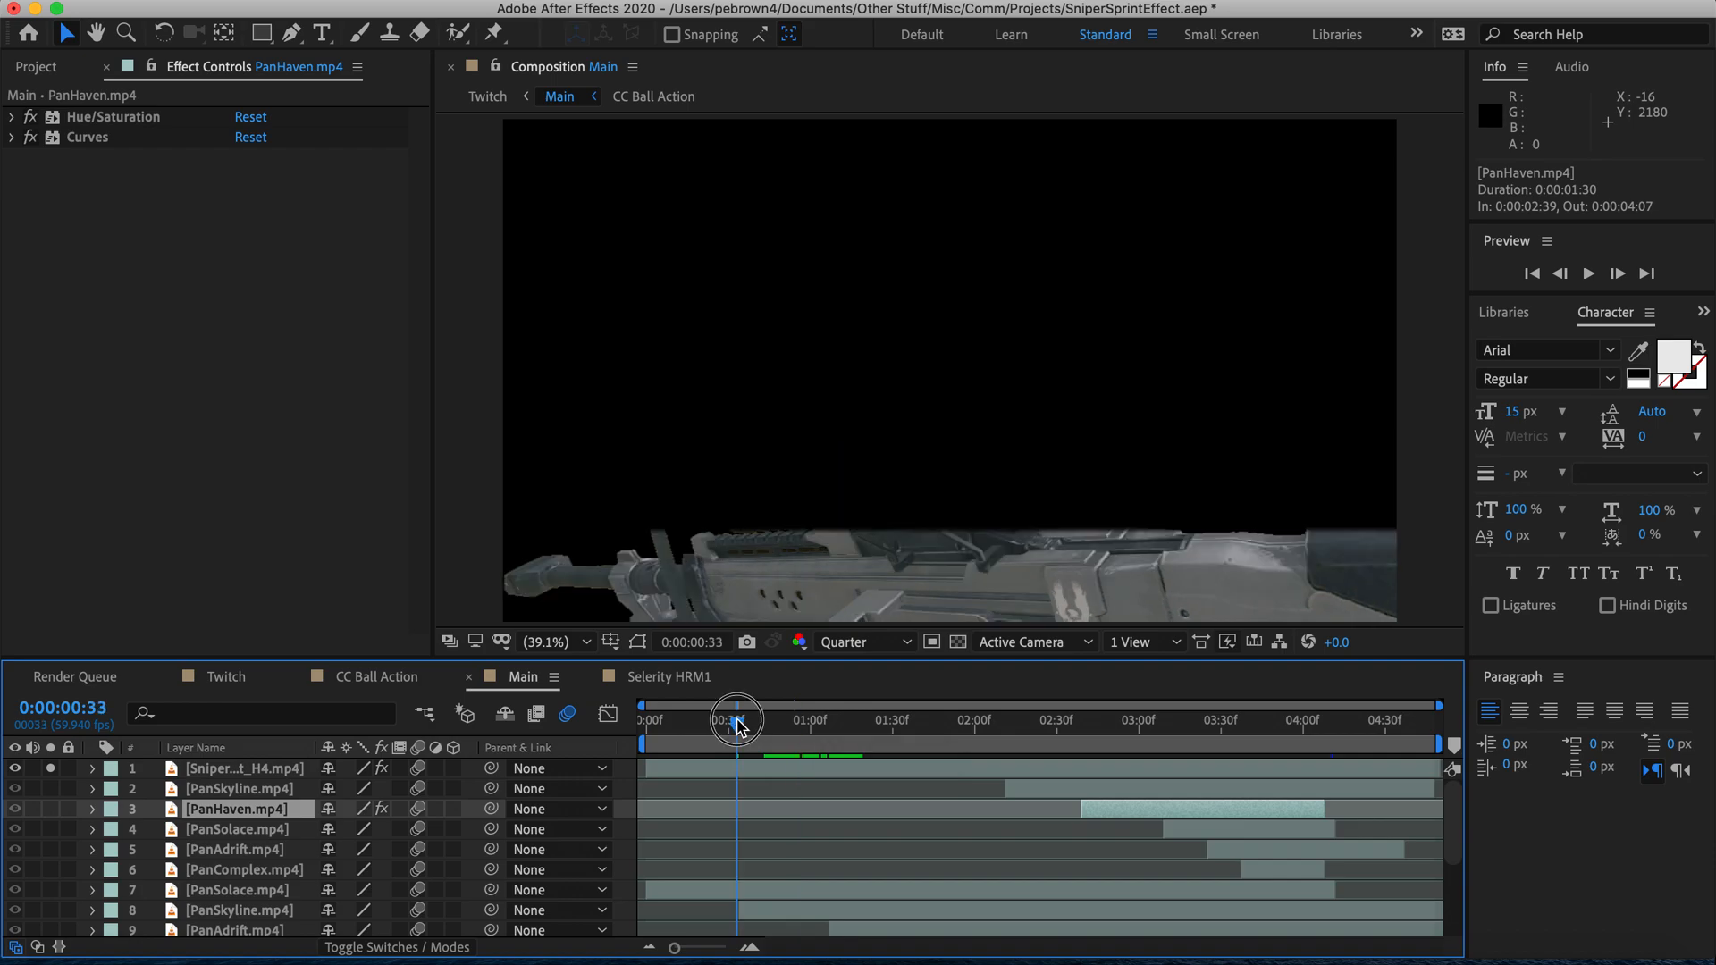
left_click_drag(738, 724, 786, 724)
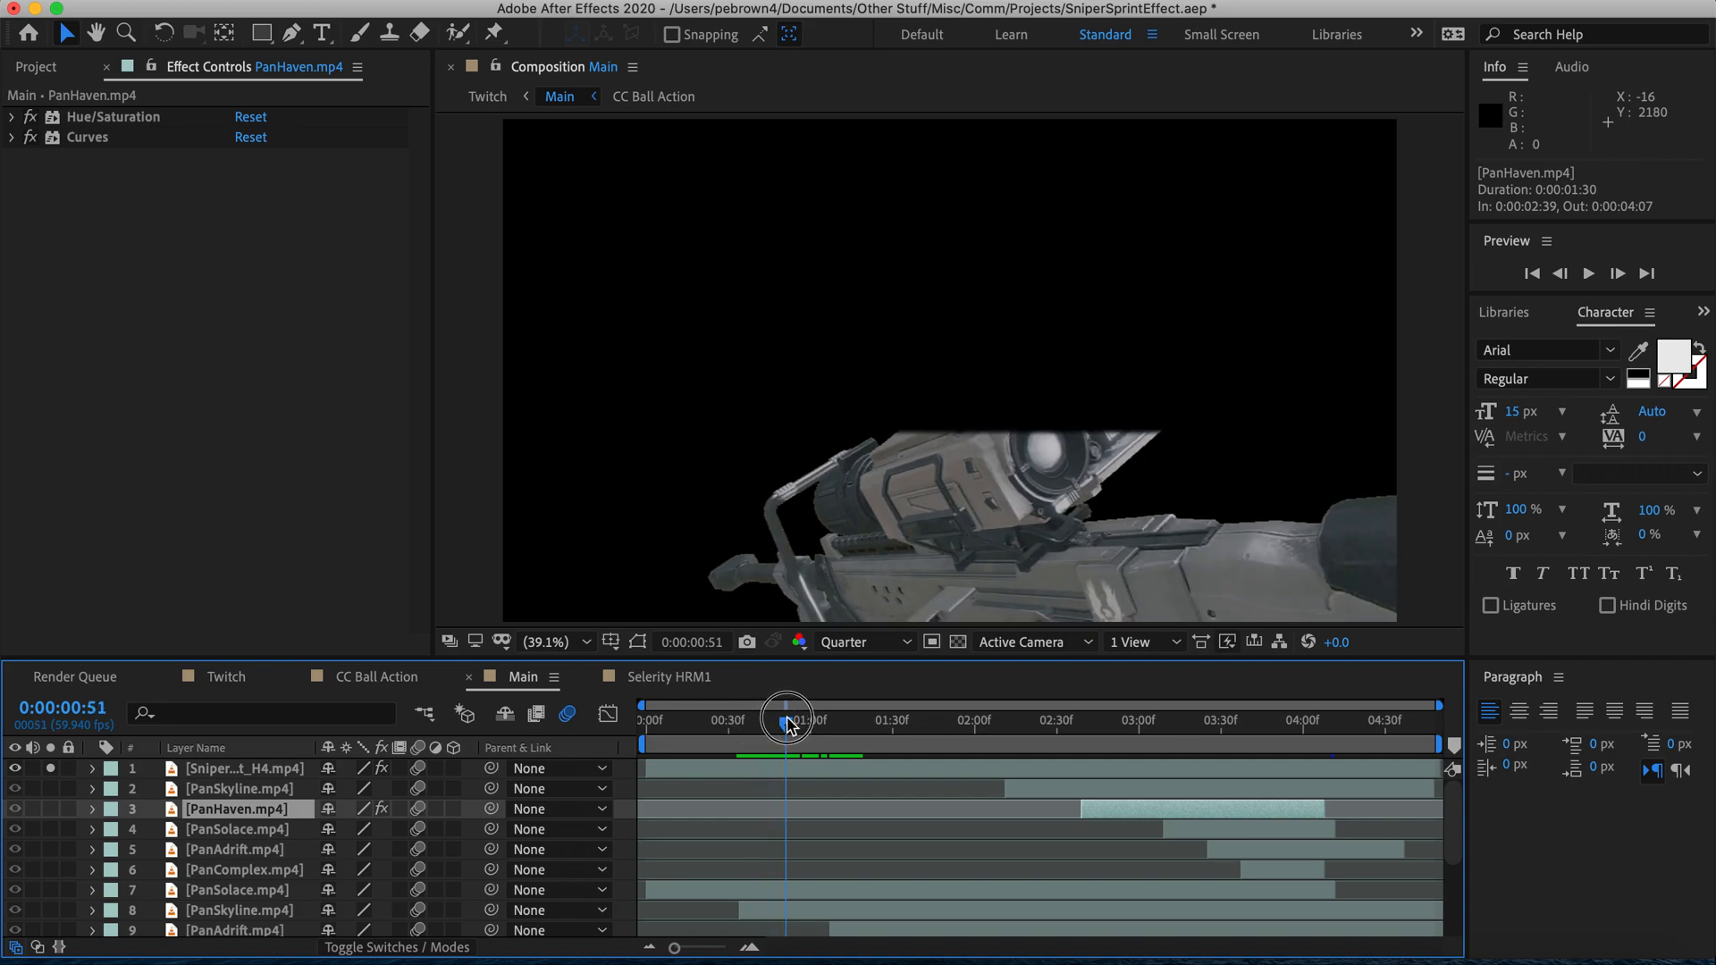
Step: Examine the Color Difference Key settings on layer 1 (SniperSprint_H4.mp4), switch the key off, and collapse it
left_click(218, 770)
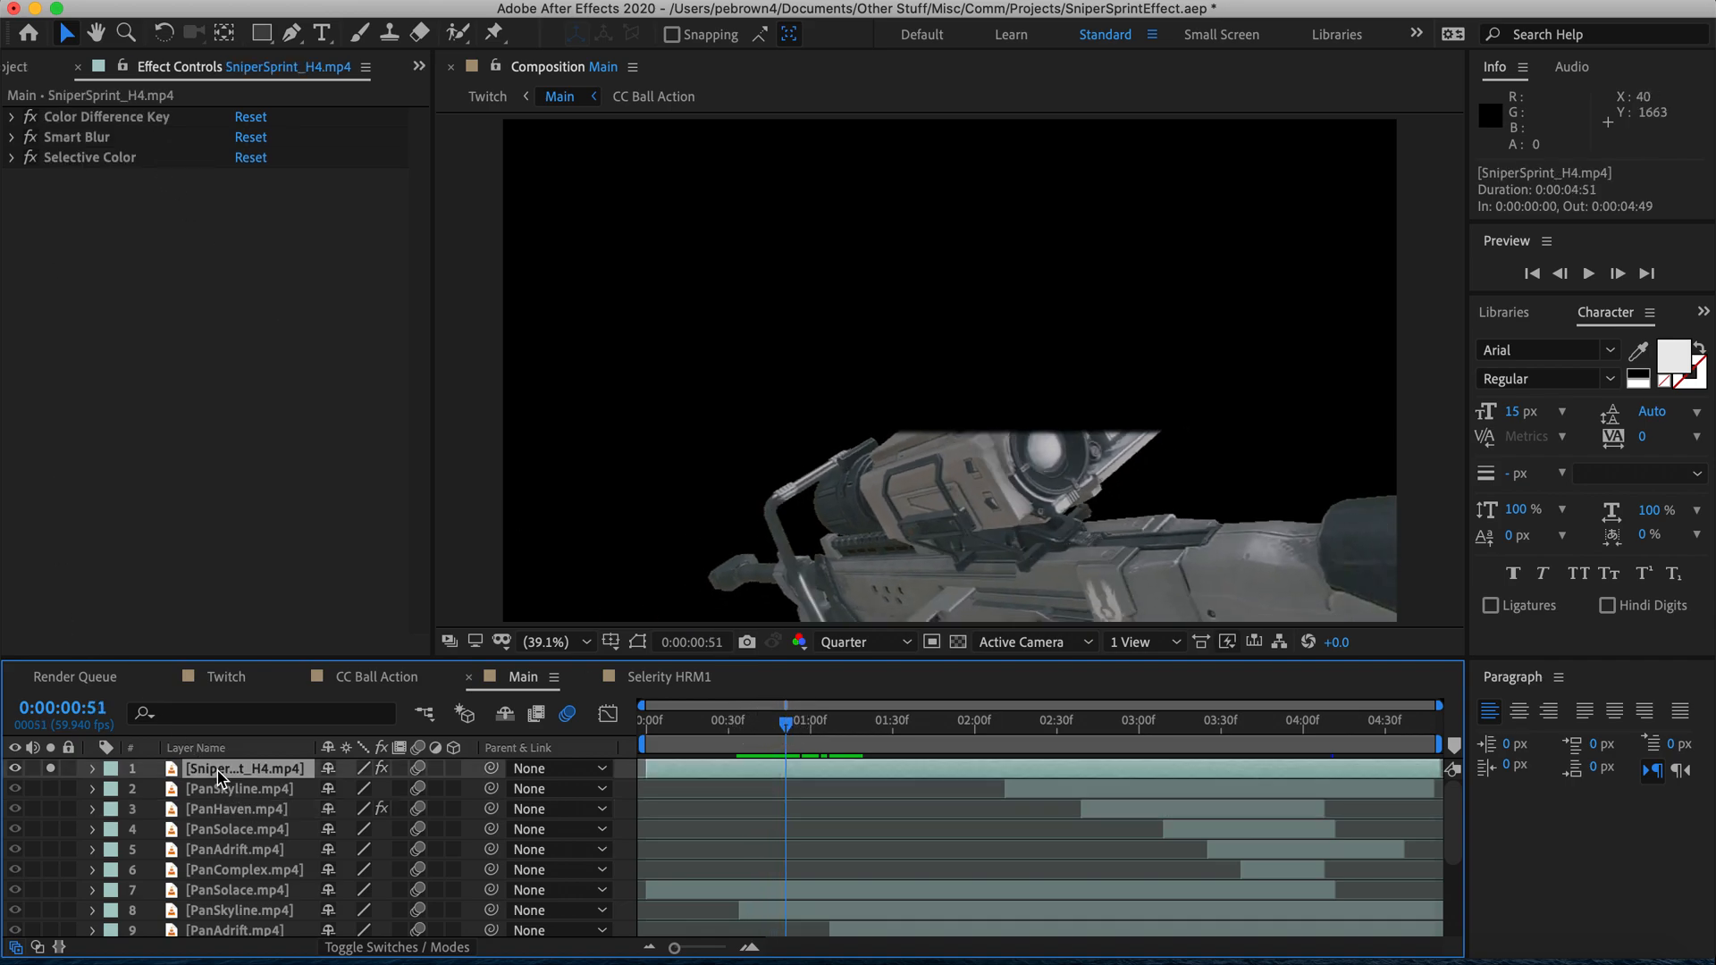
left_click(14, 117)
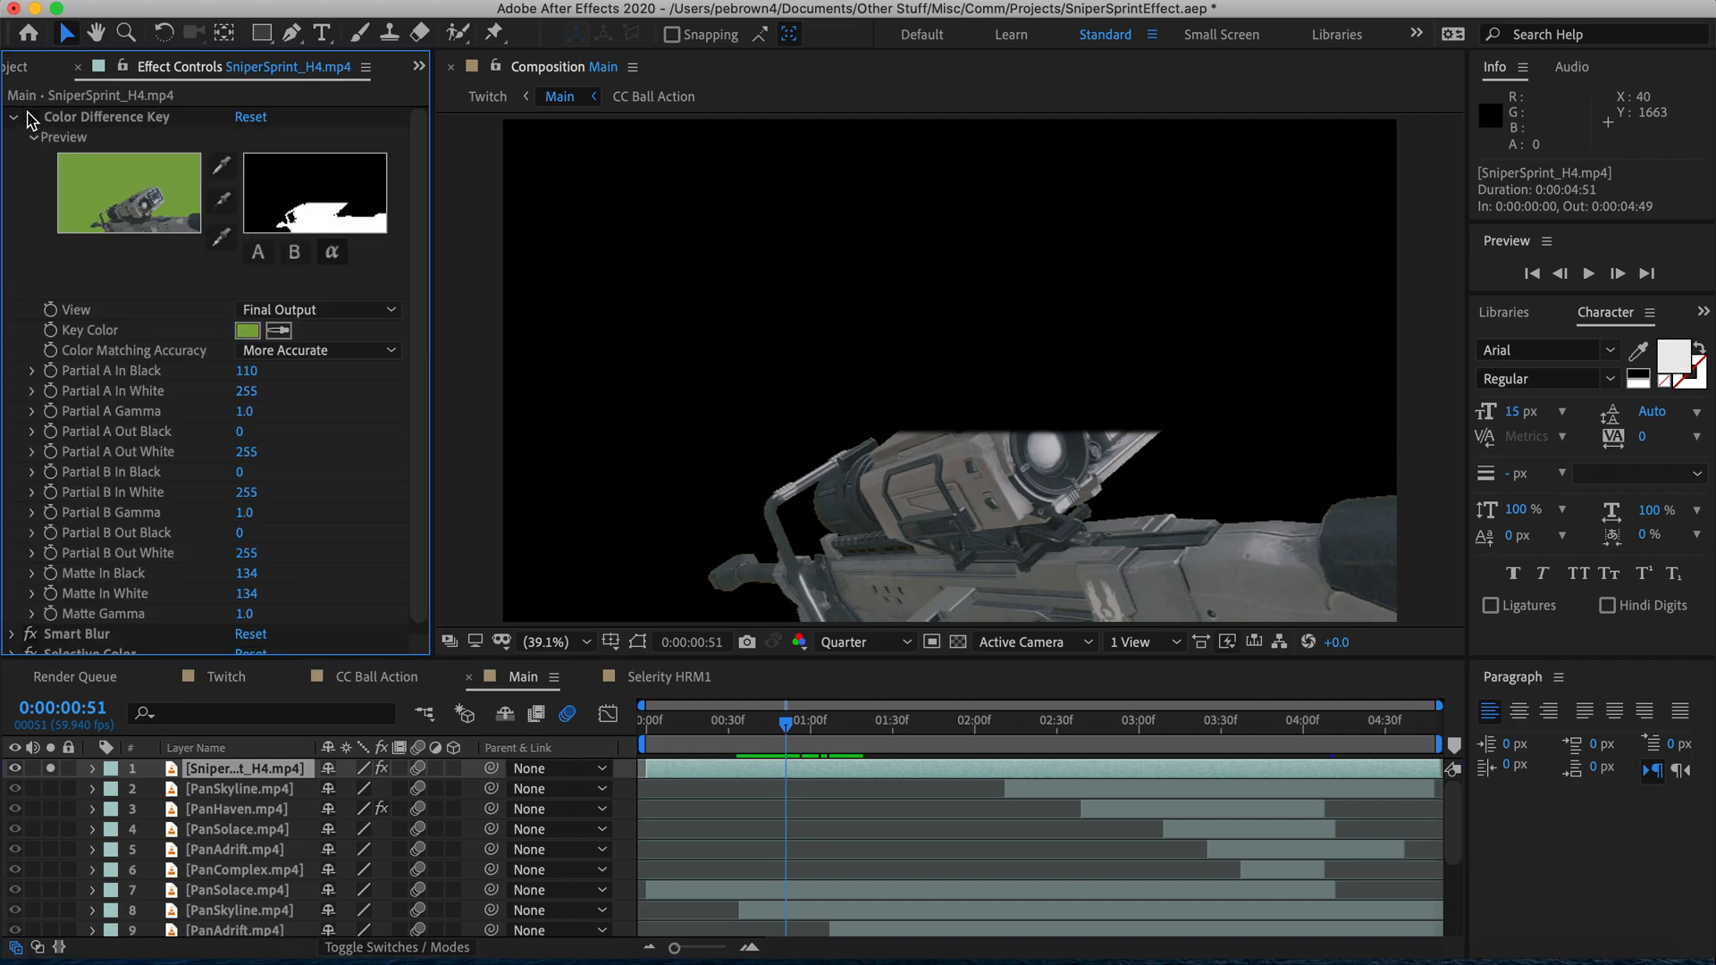
left_click(14, 117)
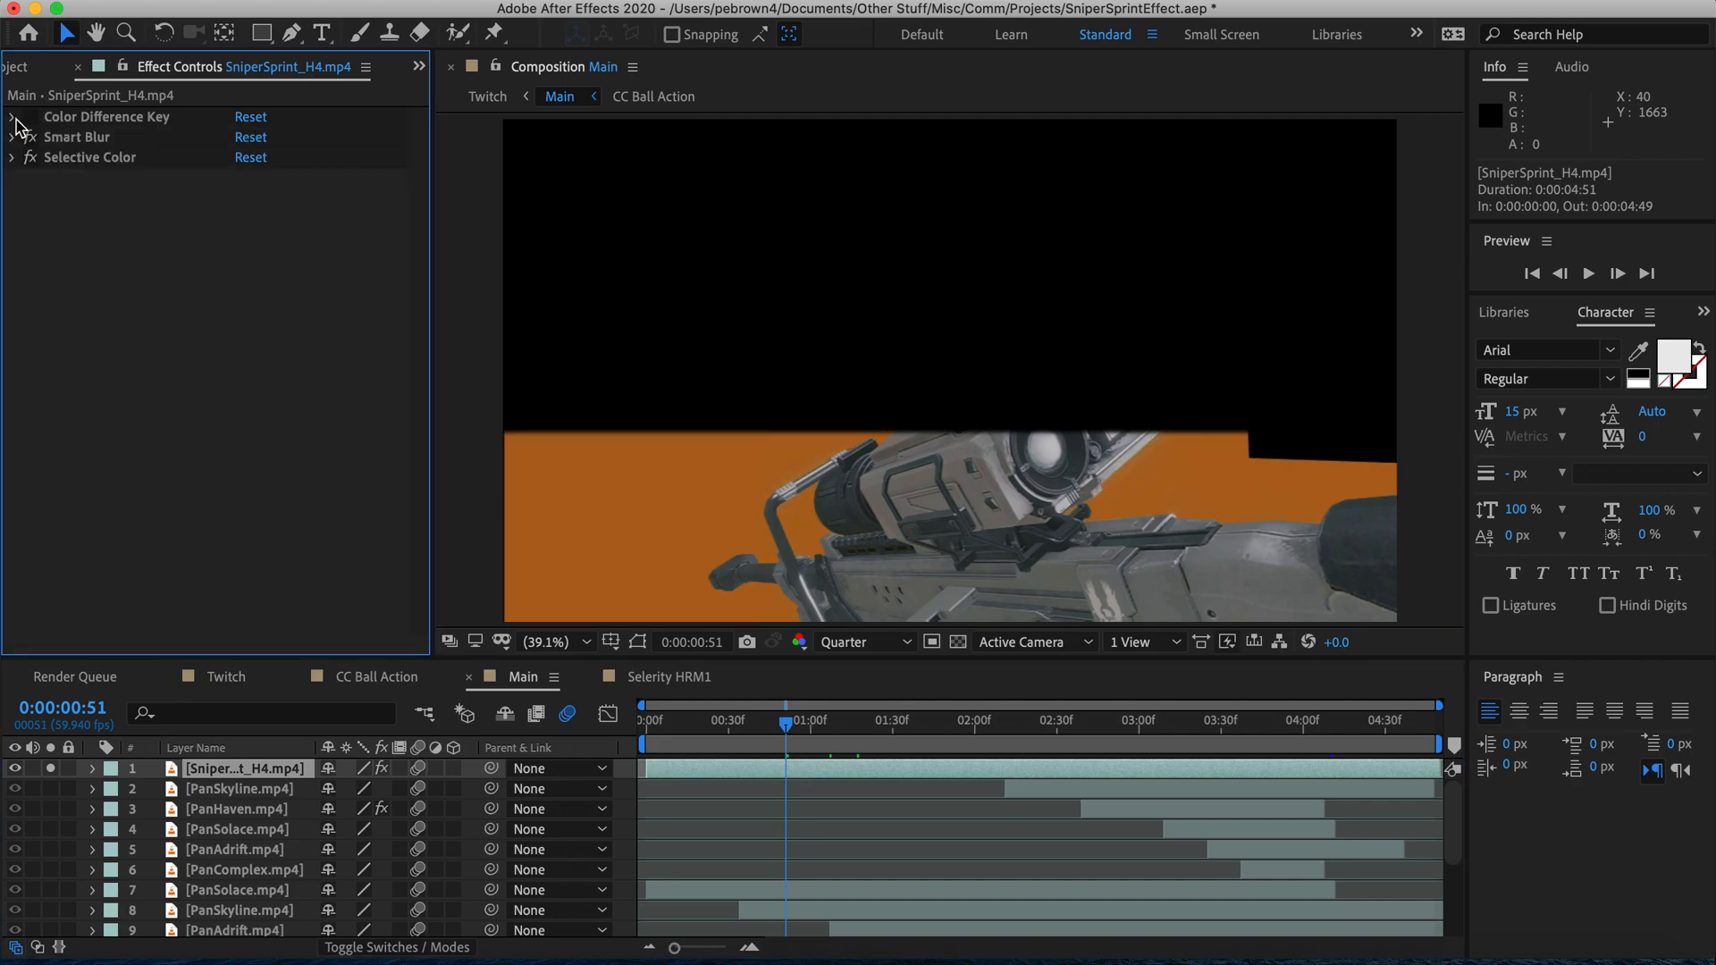
Step: Switch off Selective Color on layer 1 (SniperSprint_H4.mp4) and scrub the unkeyed rifle footage to 0:00:03:02
left_click(29, 157)
left_click_drag(779, 733, 820, 736)
left_click_drag(853, 731, 1143, 726)
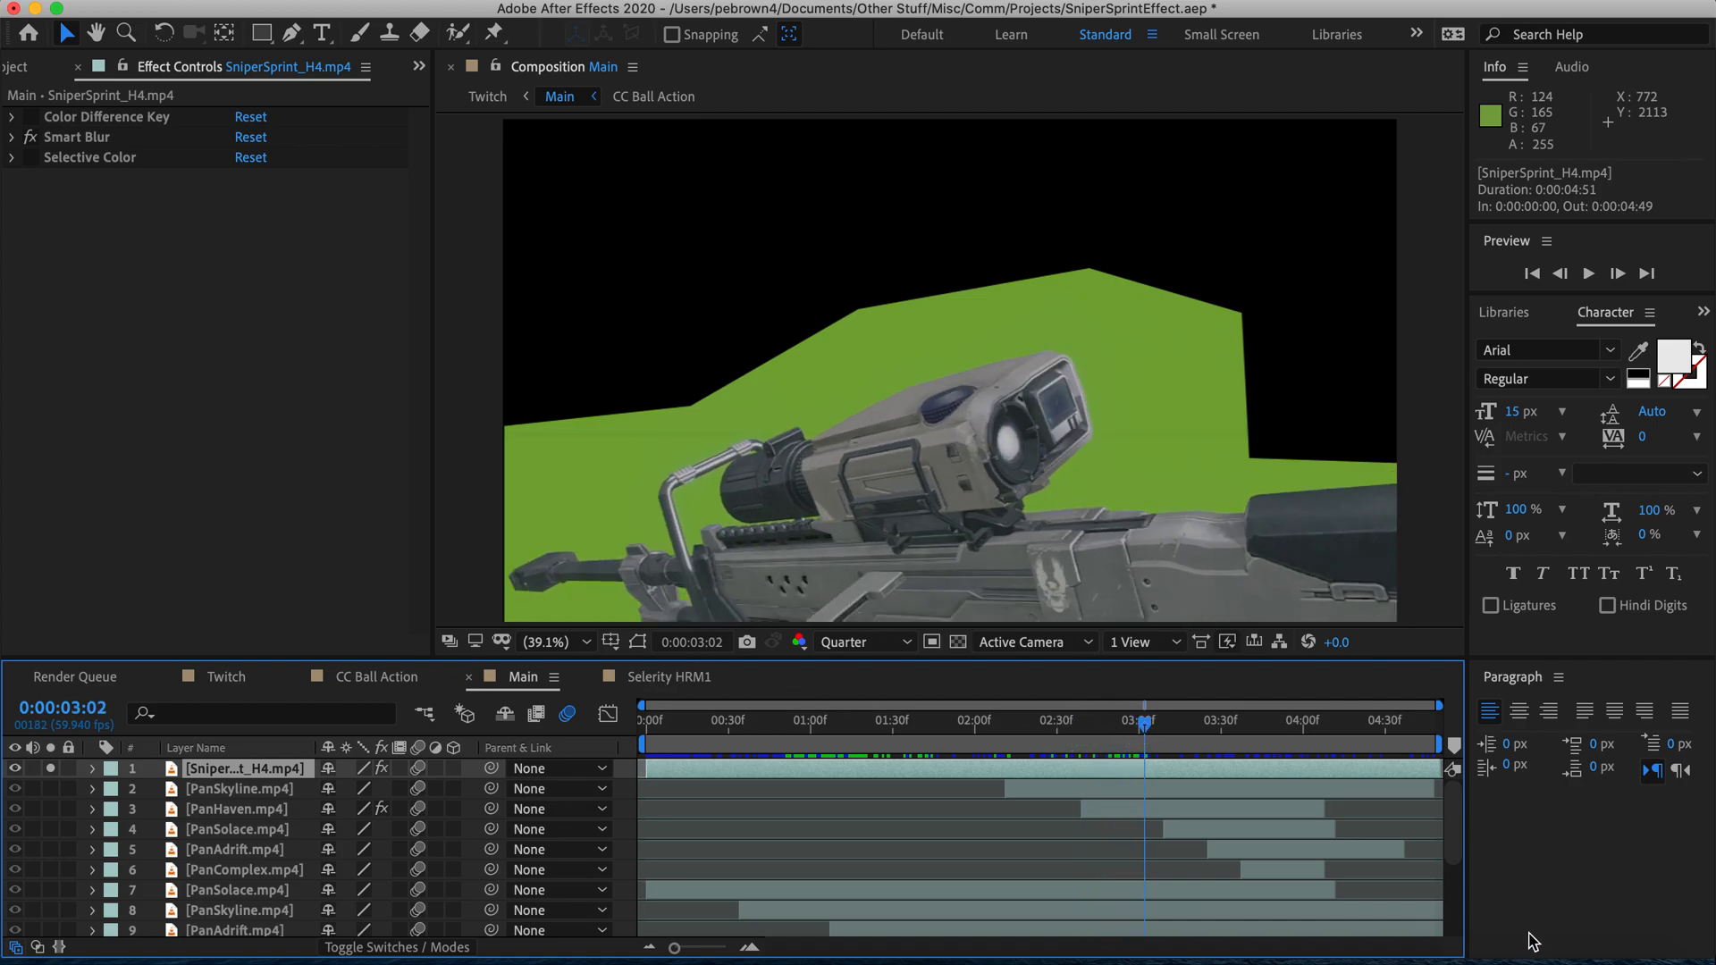
Step: Play SniperSprint_H4_Edit.mp4 from the H4 folder in VLC, review its opening frames, and close the player and the Finder window
left_click(1566, 958)
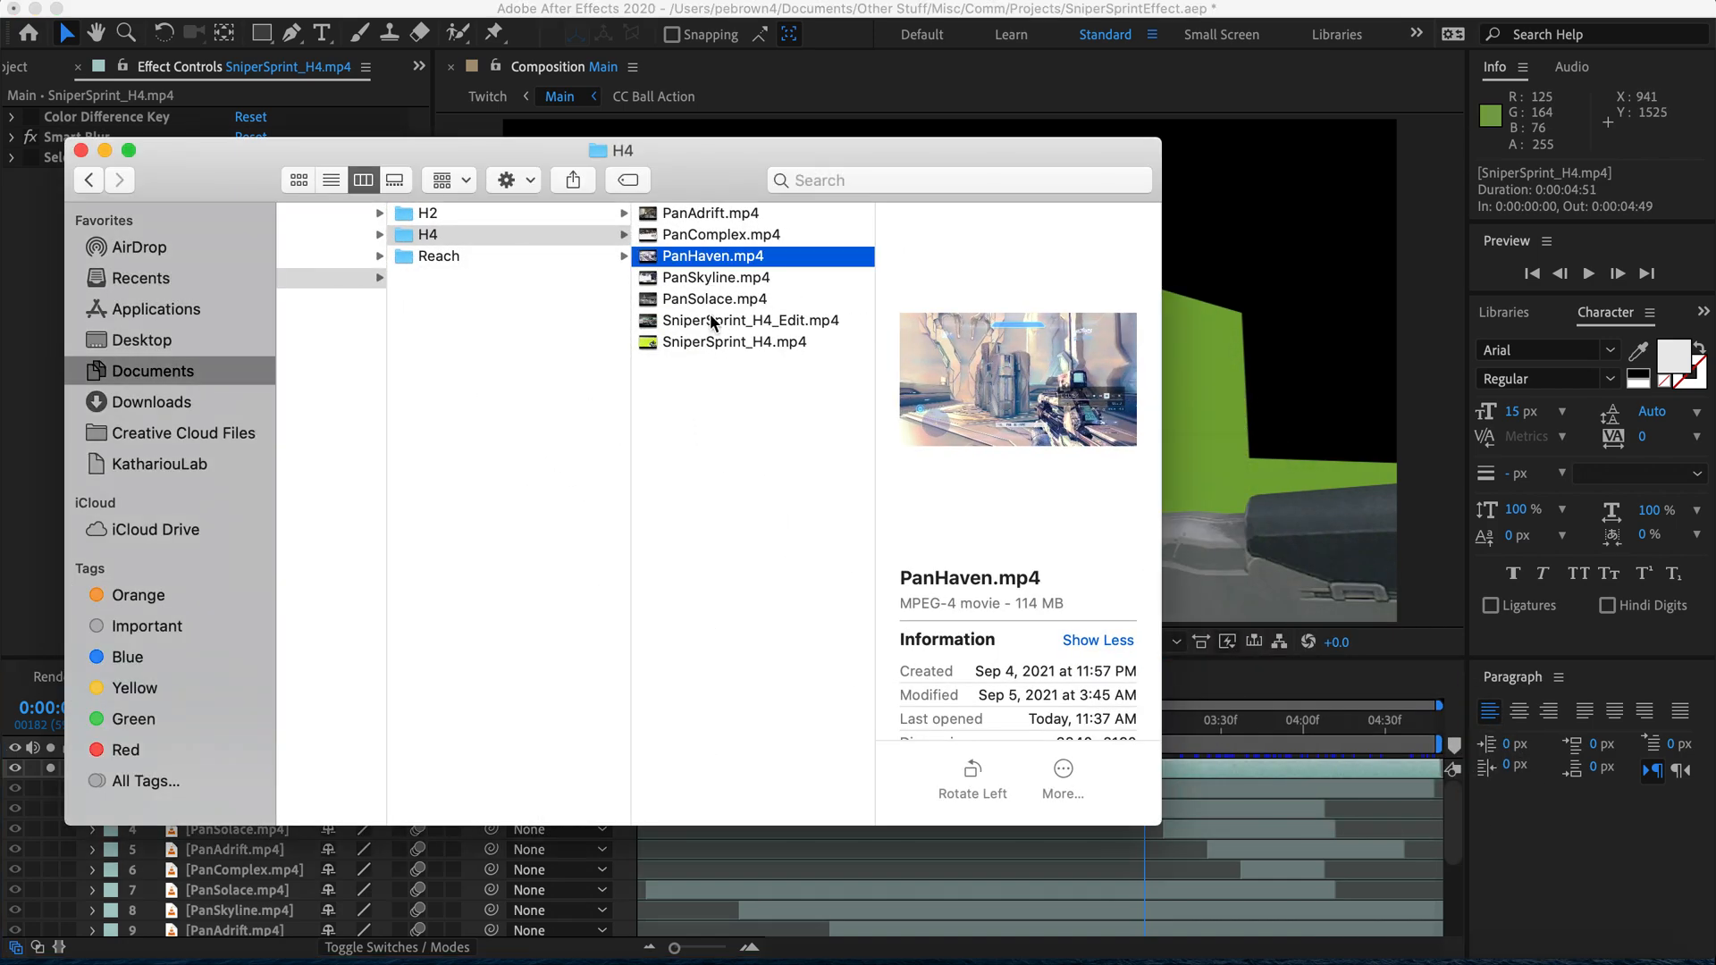
left_click(711, 323)
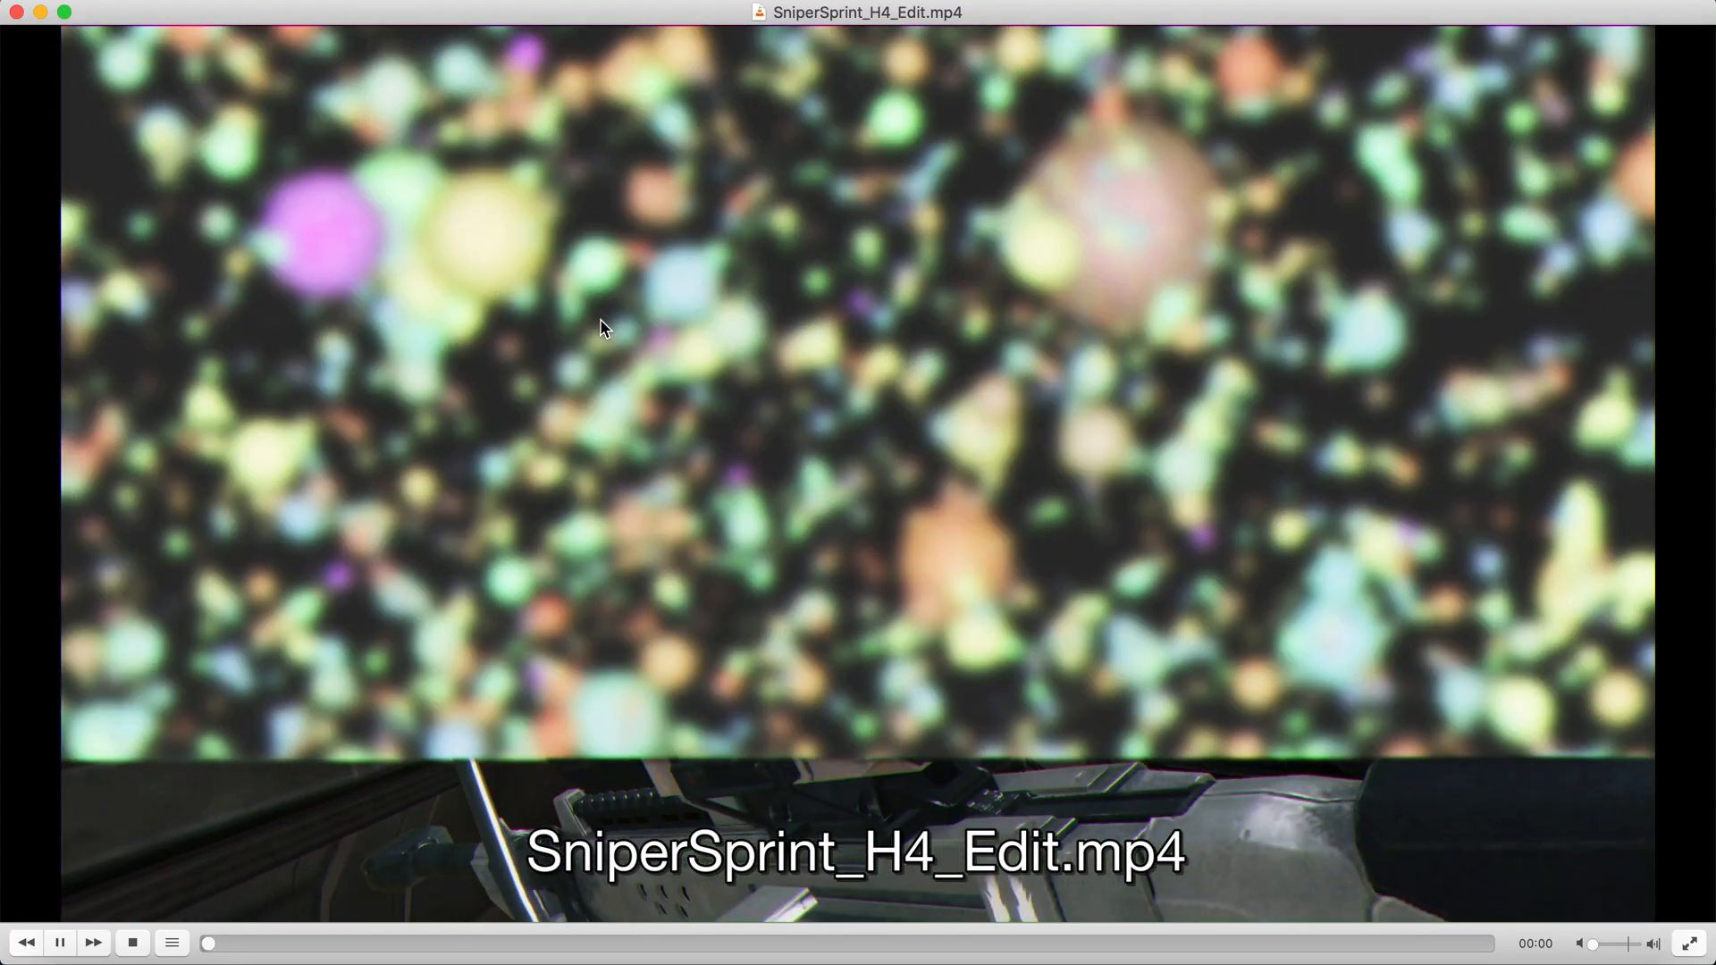
key("space")
left_click_drag(211, 940, 131, 932)
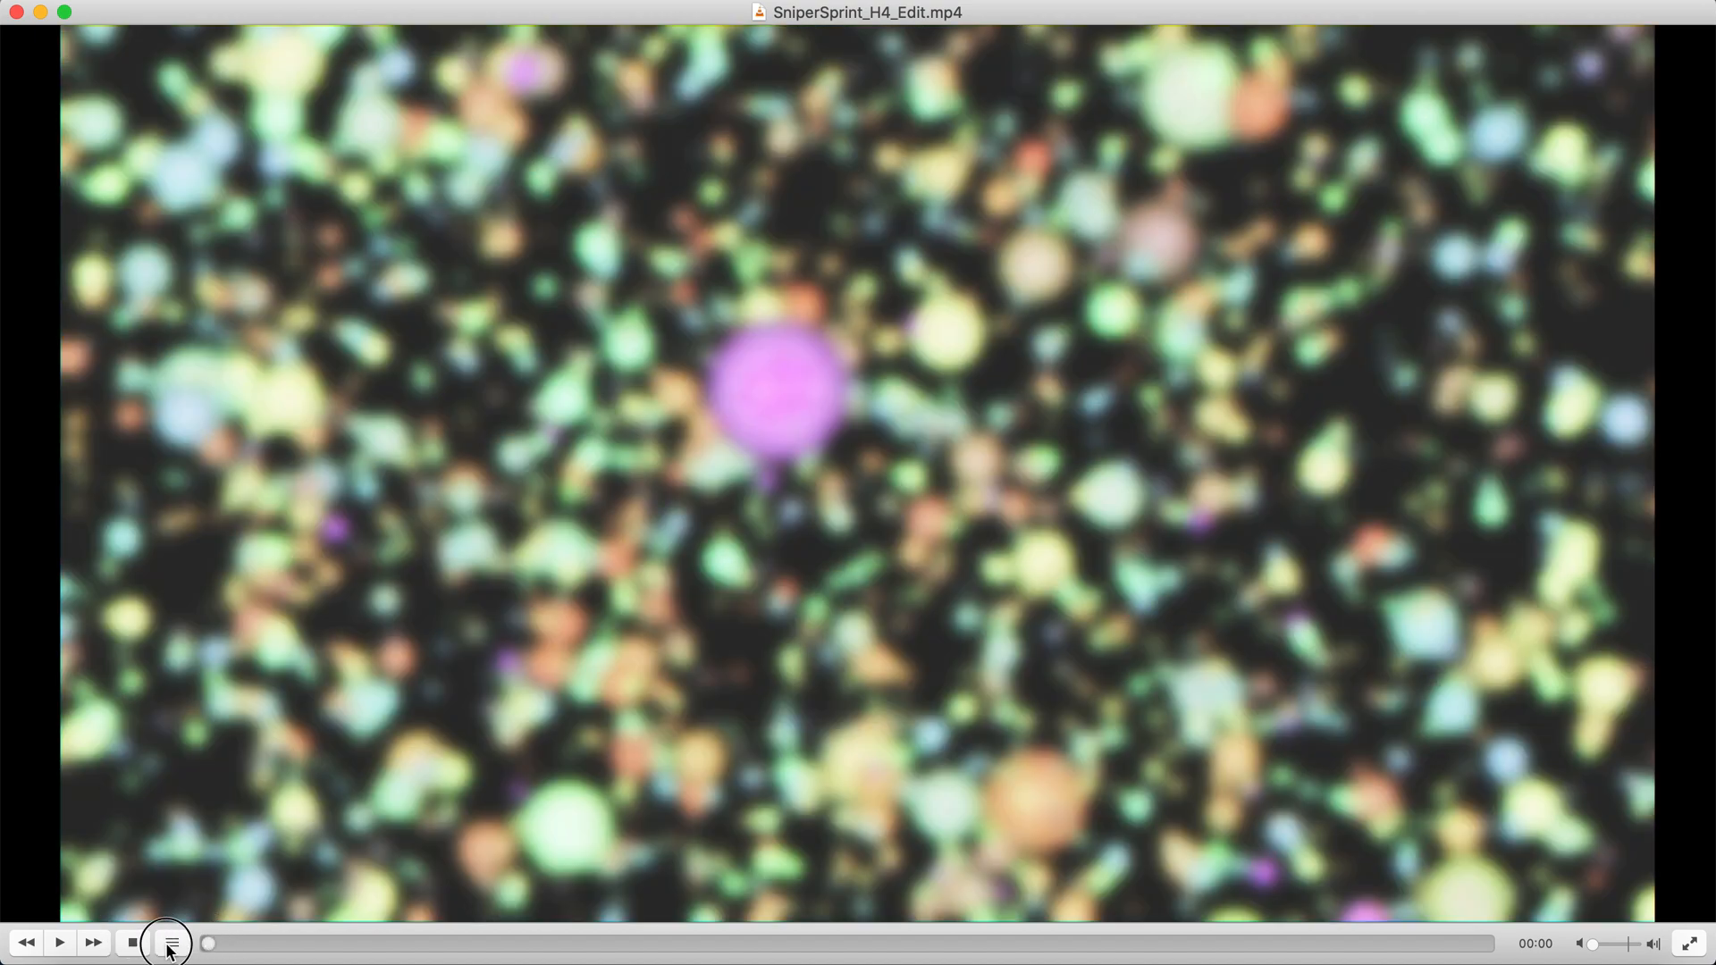
key("space")
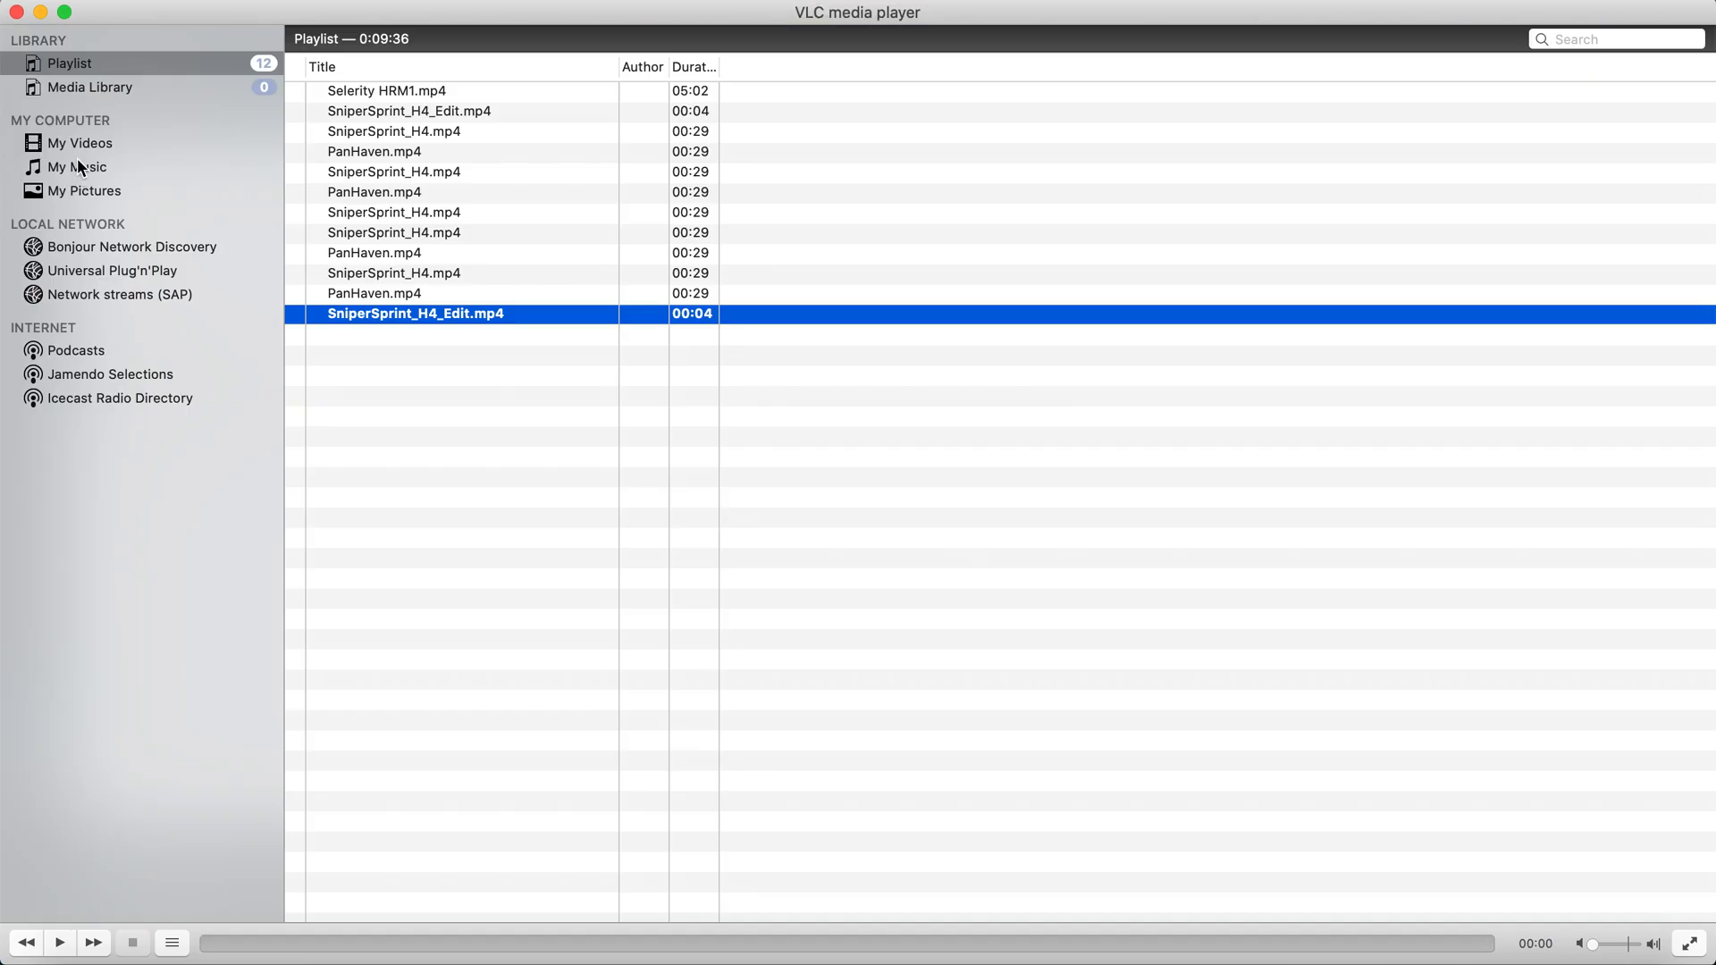
left_click(17, 12)
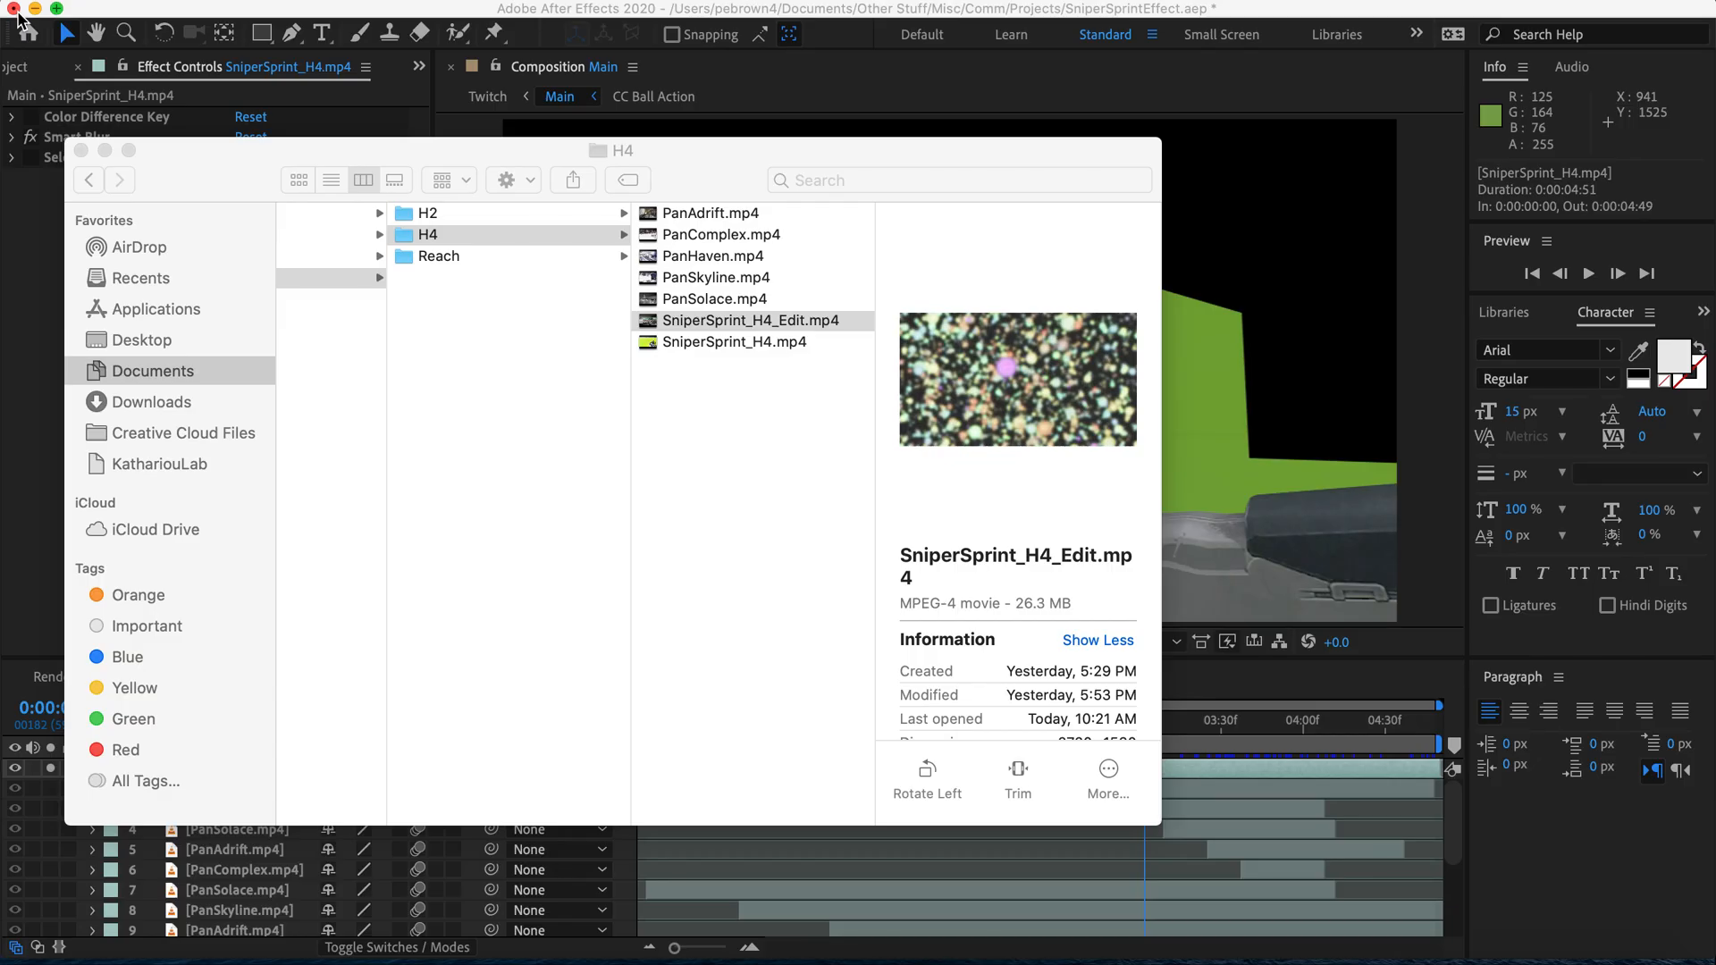
left_click(81, 149)
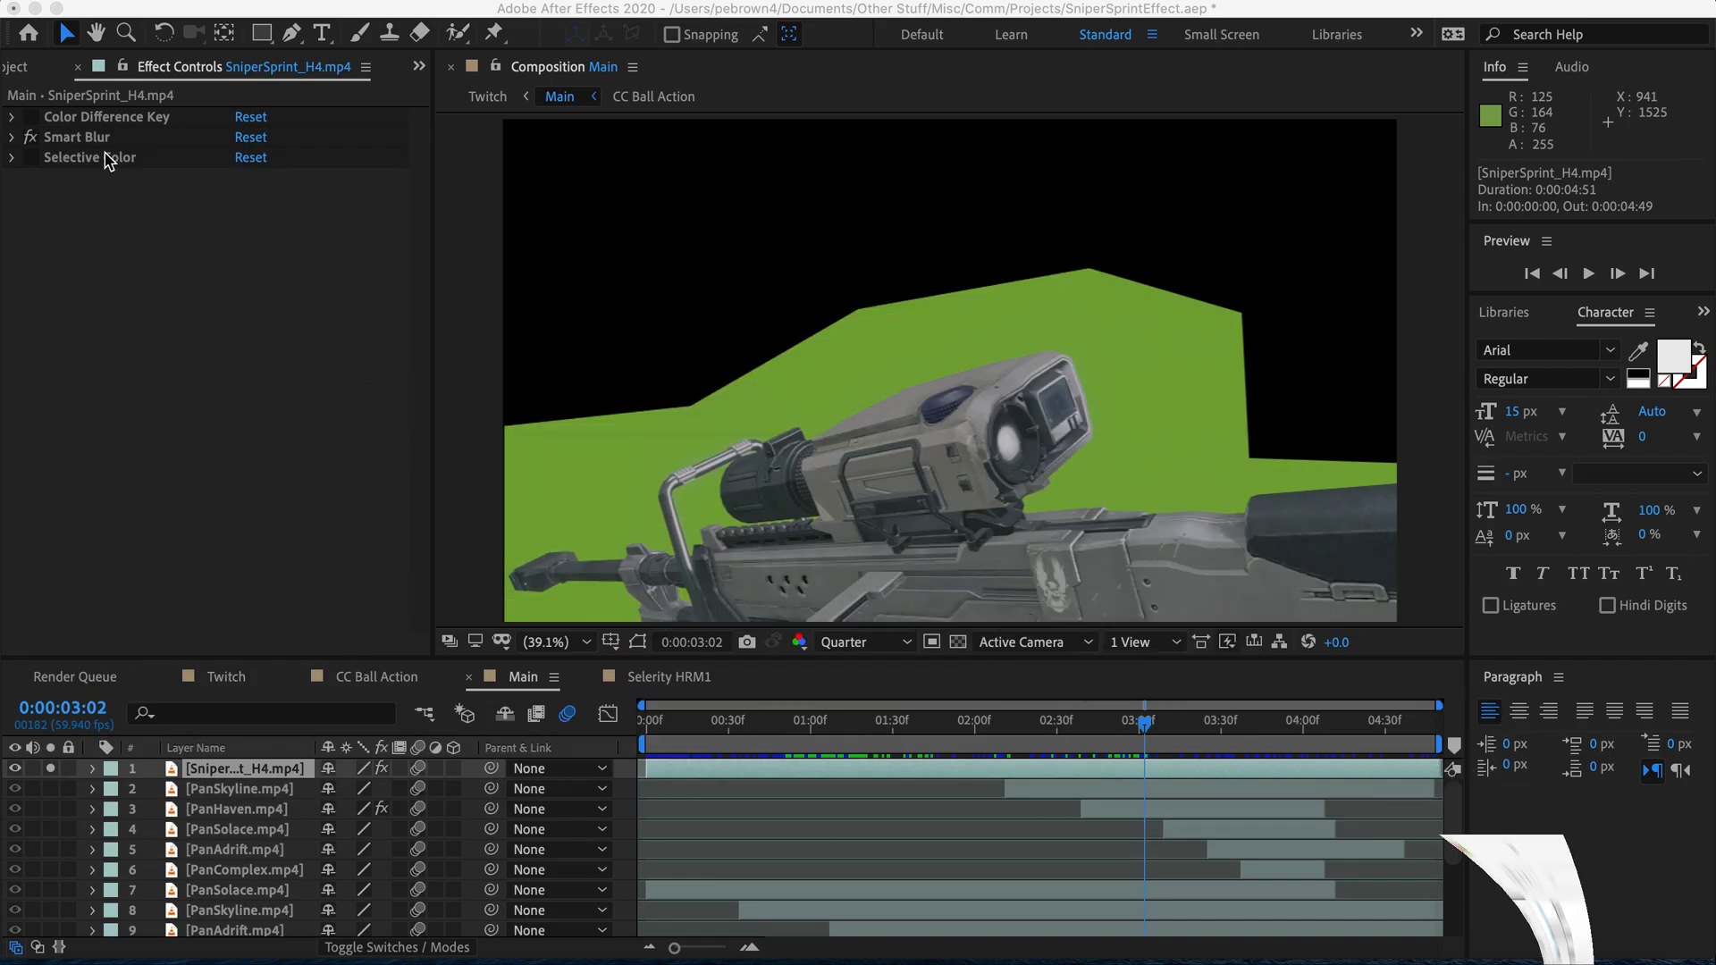
Step: Unsolo layer 1 (SniperSprint_H4.mp4) and switch its Selective Color and Color Difference Key effects back on
left_click(52, 770)
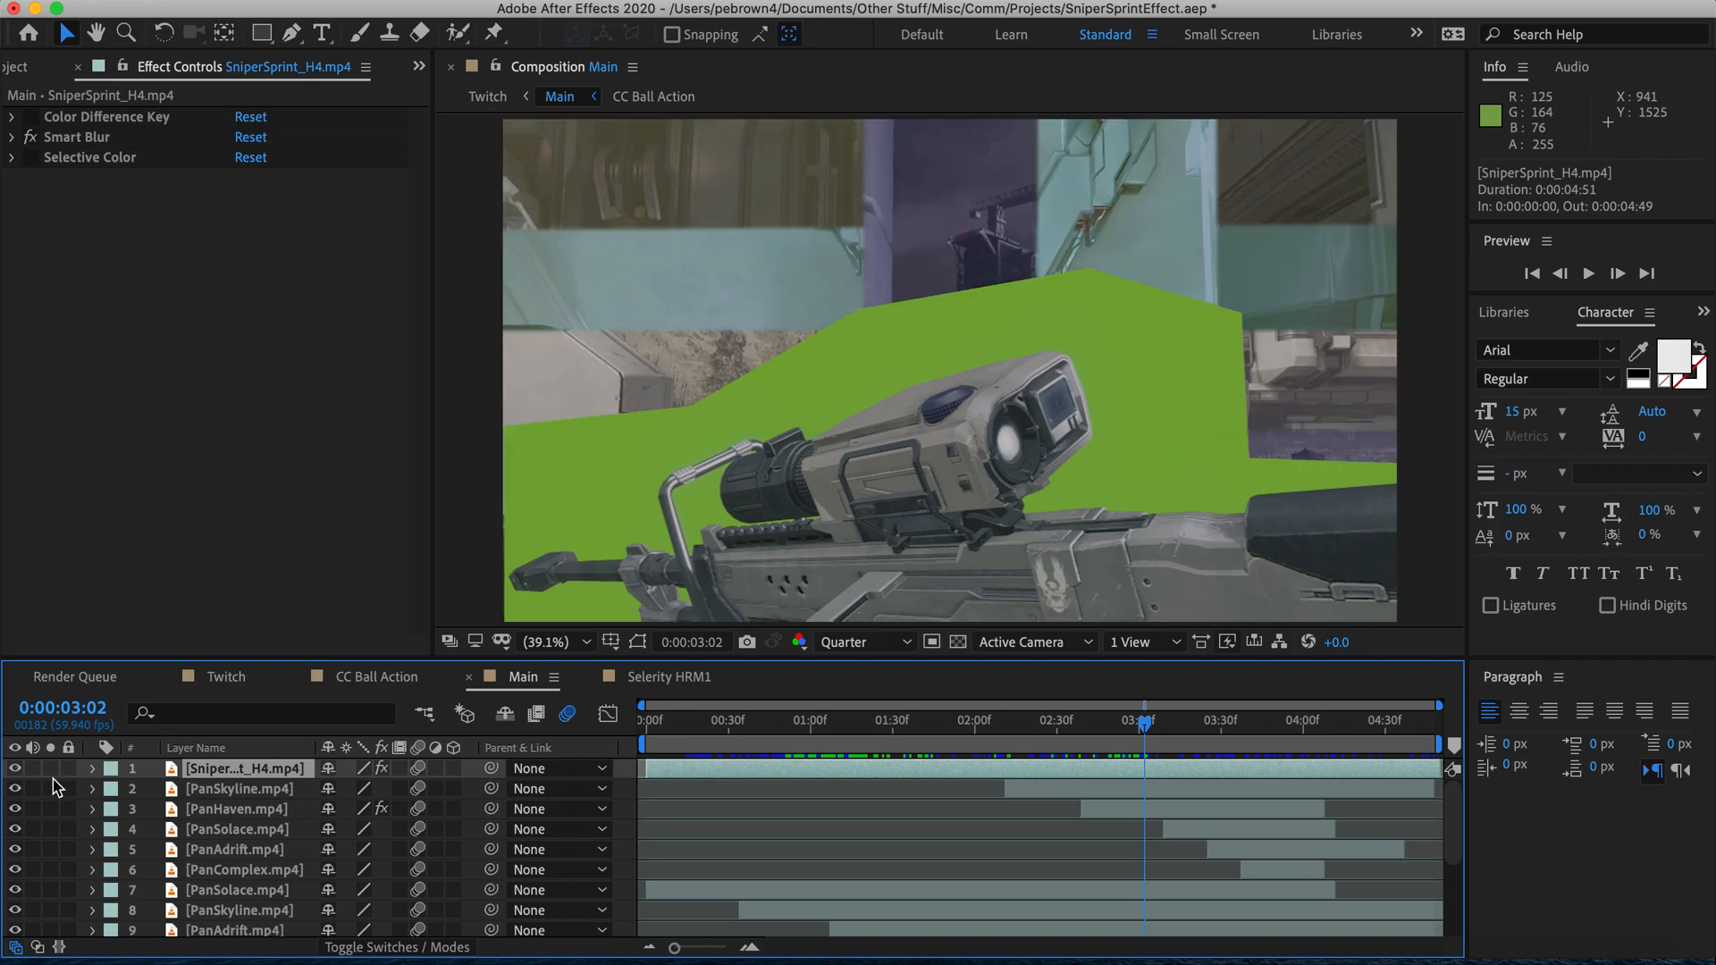
left_click(30, 157)
left_click(30, 117)
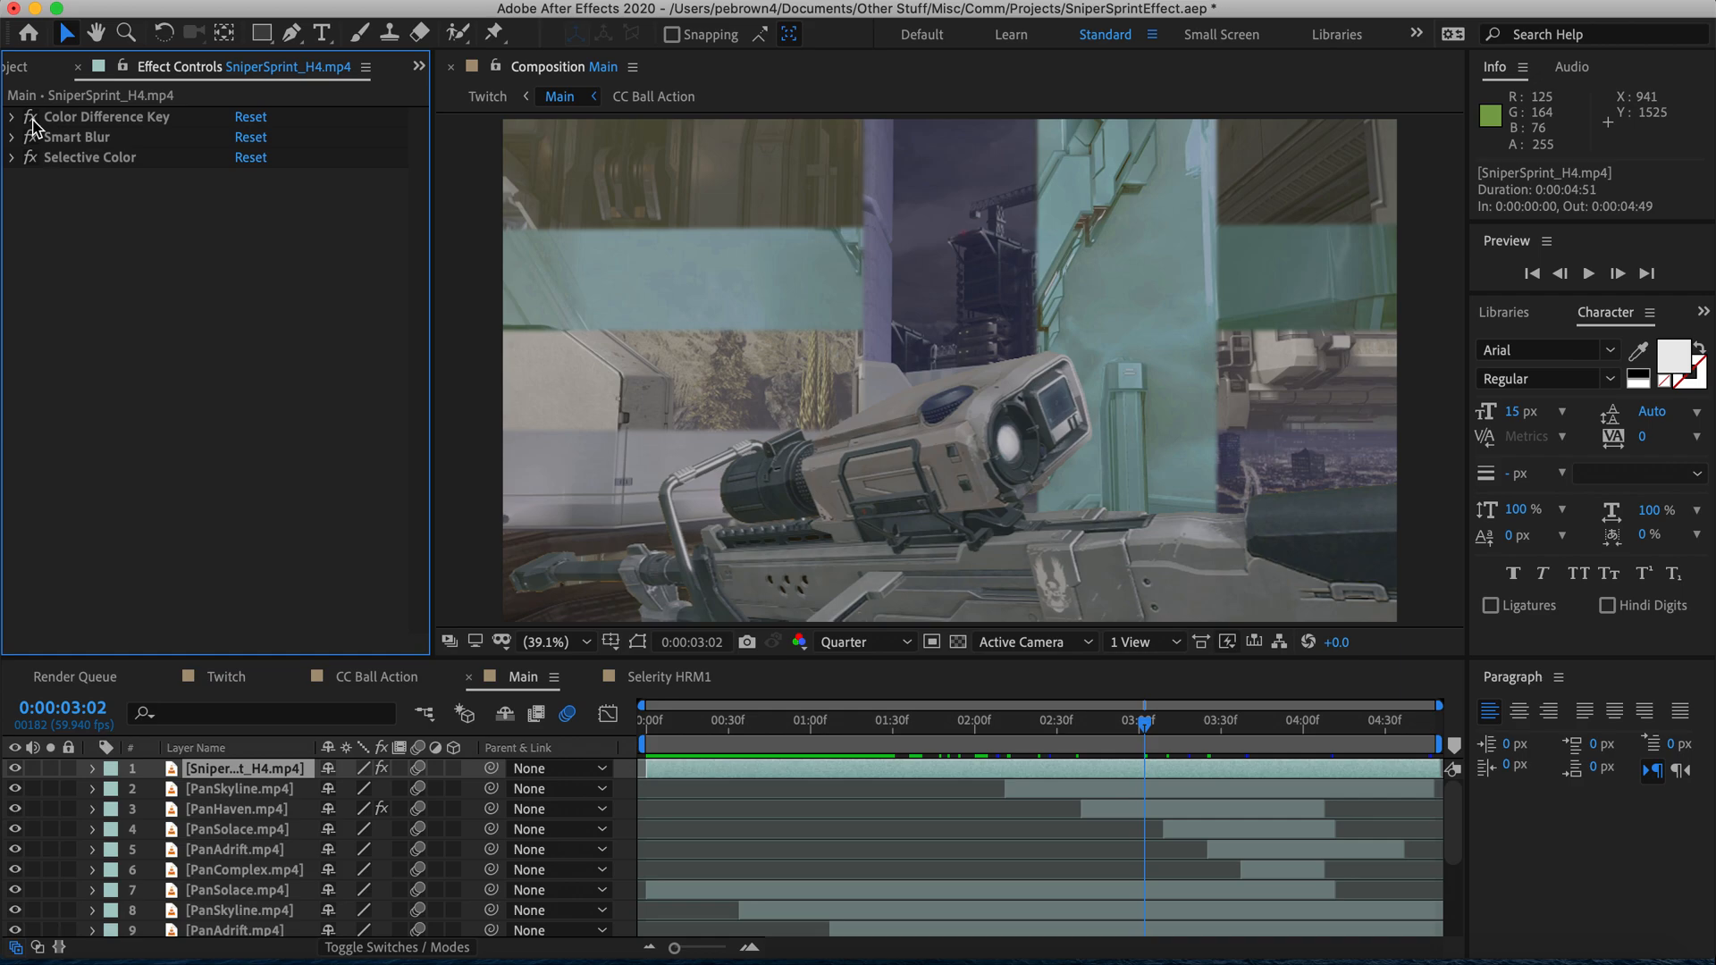